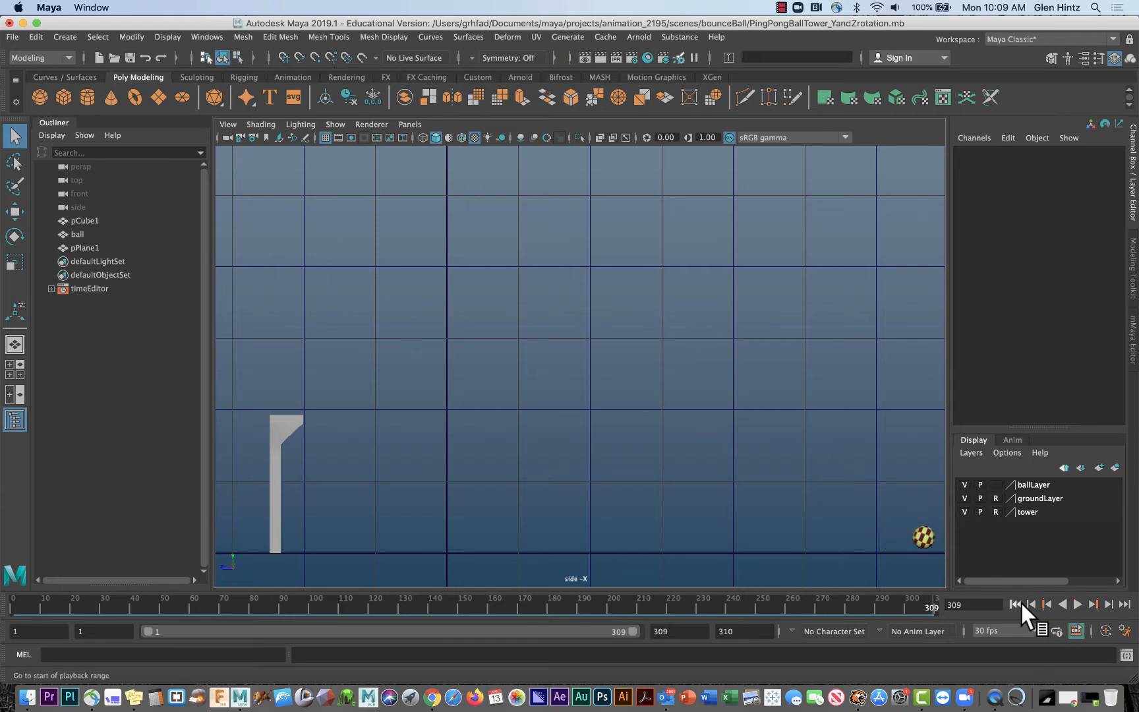
- Play the ball animation from the start and scrub through the timeline to review the bounces and rolling
left_click(1019, 603)
left_click(1075, 603)
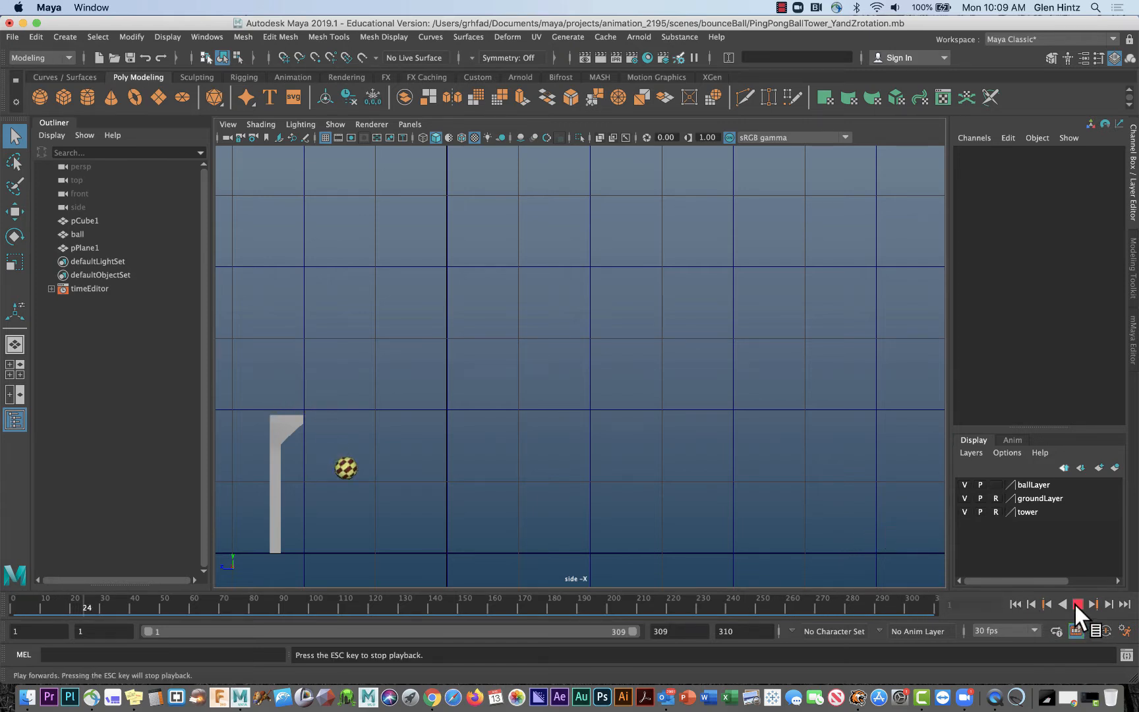
left_click(1075, 604)
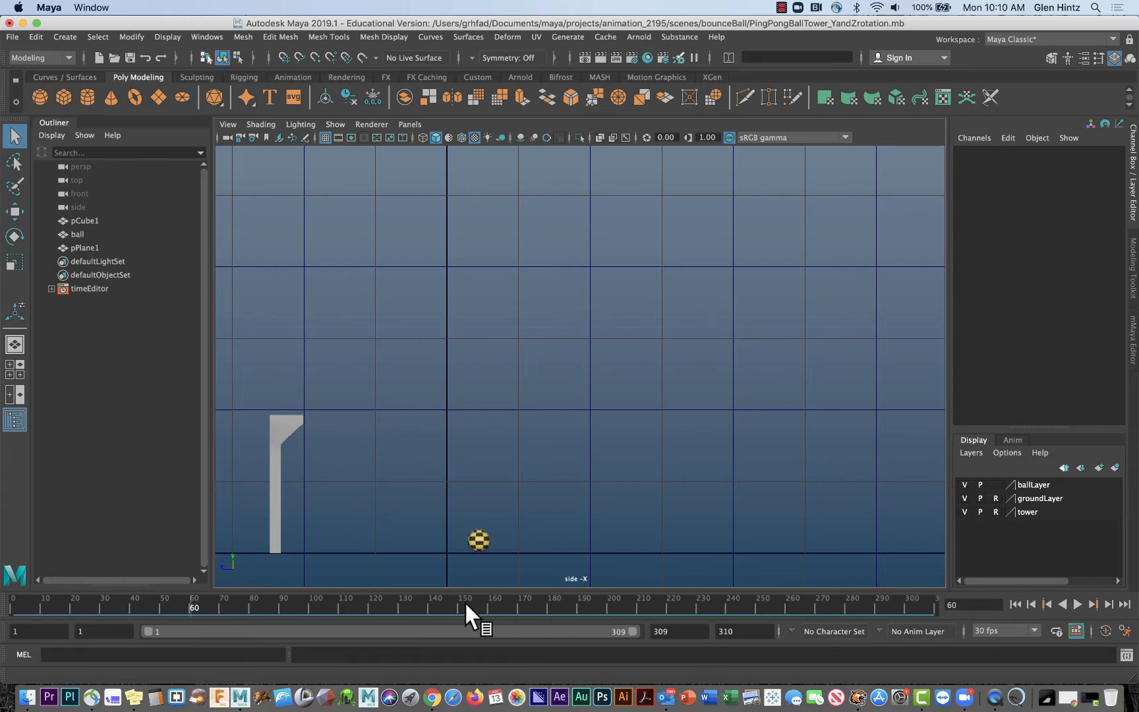
left_click_drag(202, 601, 103, 696)
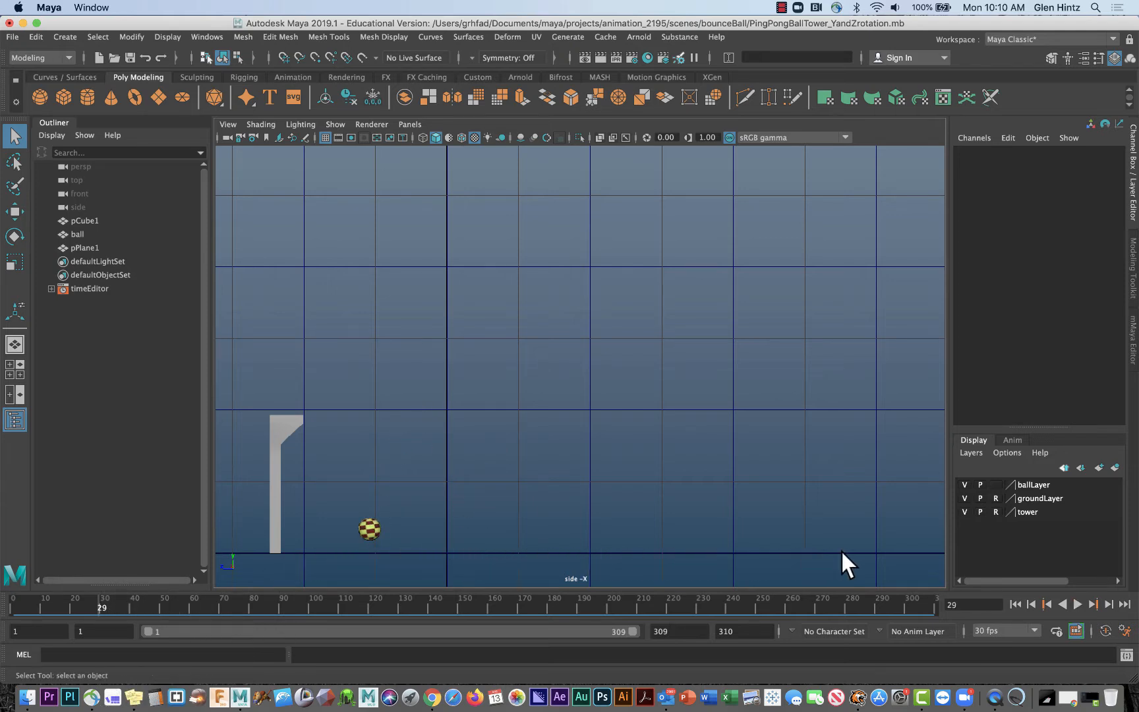
mouse_move(102, 603)
left_mouse_down()
mouse_move(893, 609)
mouse_move(352, 597)
mouse_move(382, 582)
mouse_move(469, 582)
mouse_move(885, 616)
left_mouse_up()
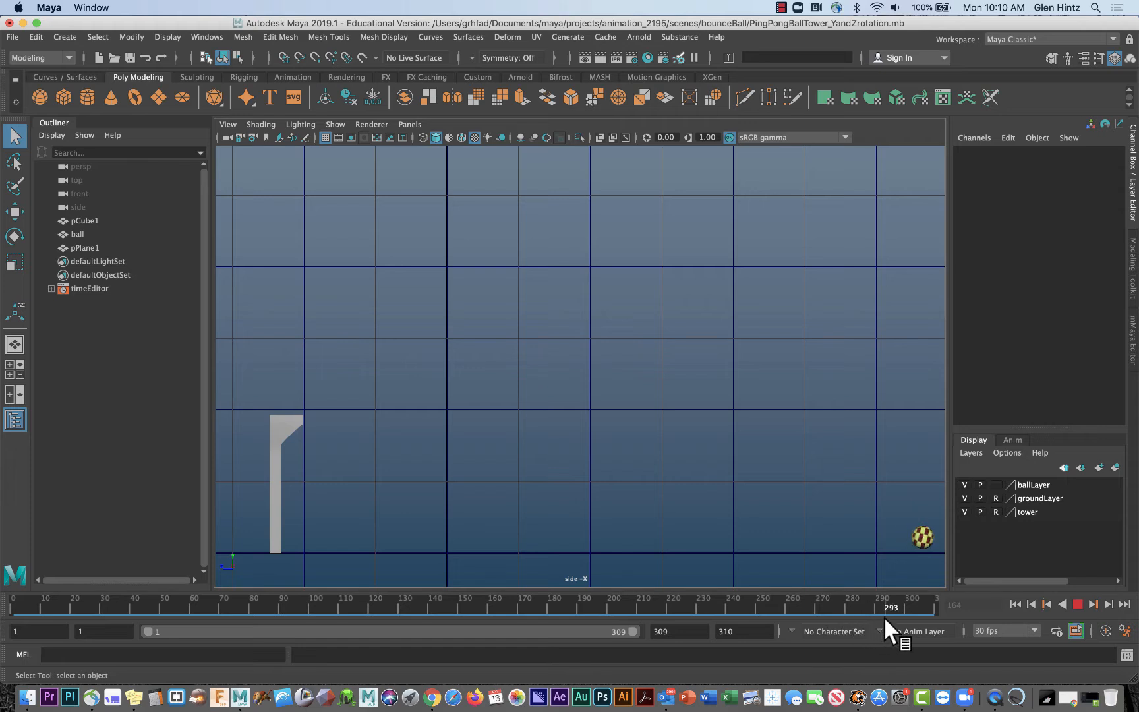
left_click_drag(801, 626, 24, 602)
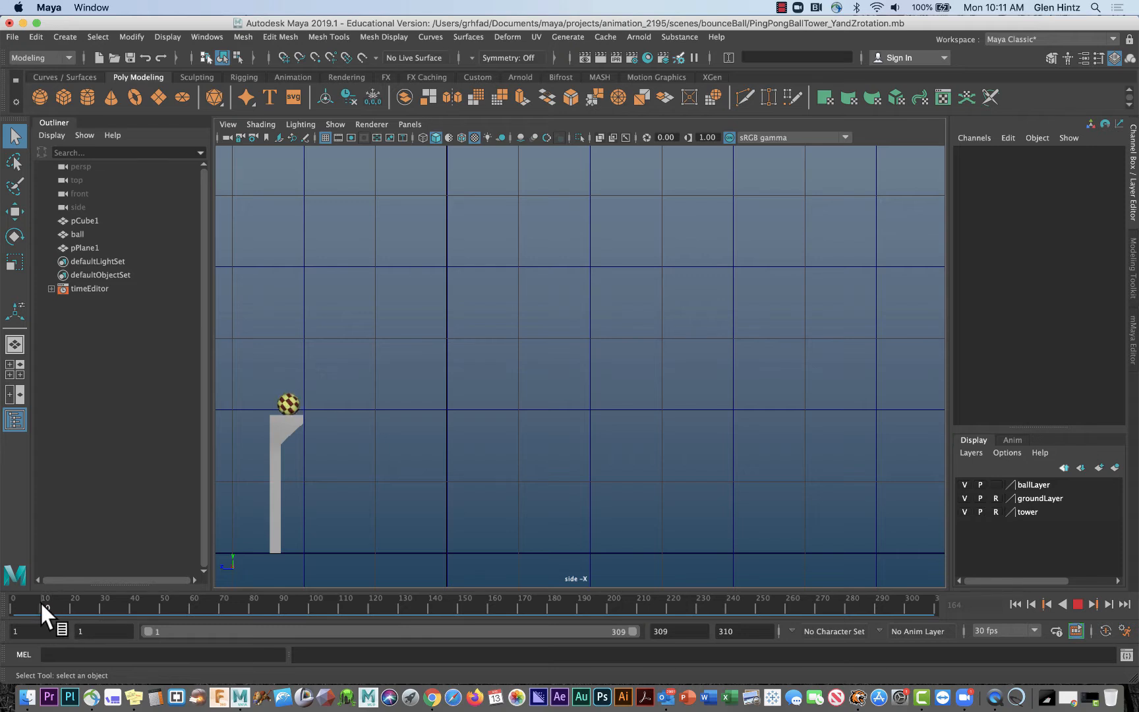
left_click_drag(39, 602, 387, 603)
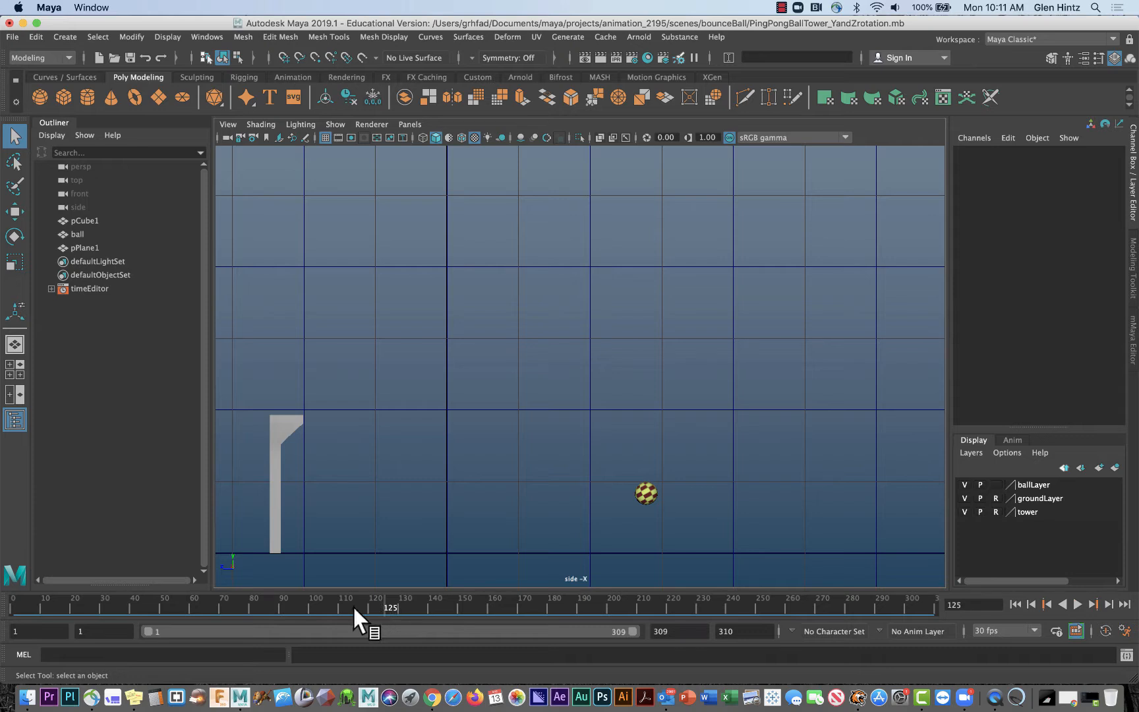
- Open the Graph Editor for the ball and move its window up to uncover the lower part of the viewport
left_click(646, 493)
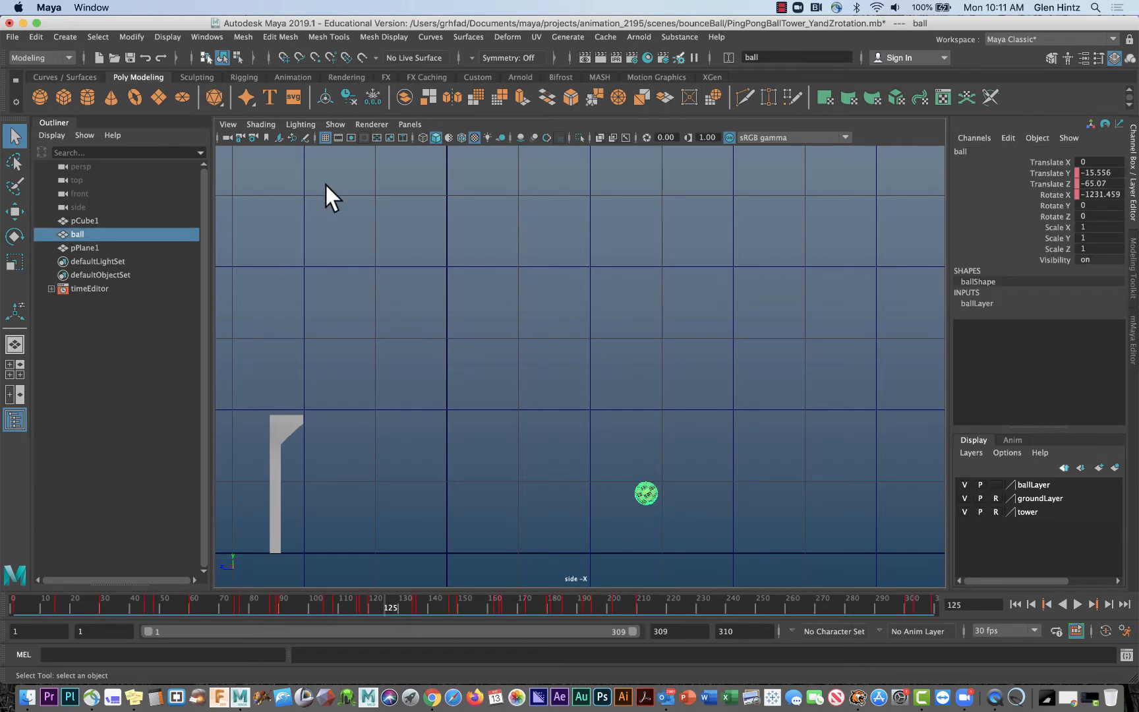
left_click(207, 37)
mouse_move(222, 99)
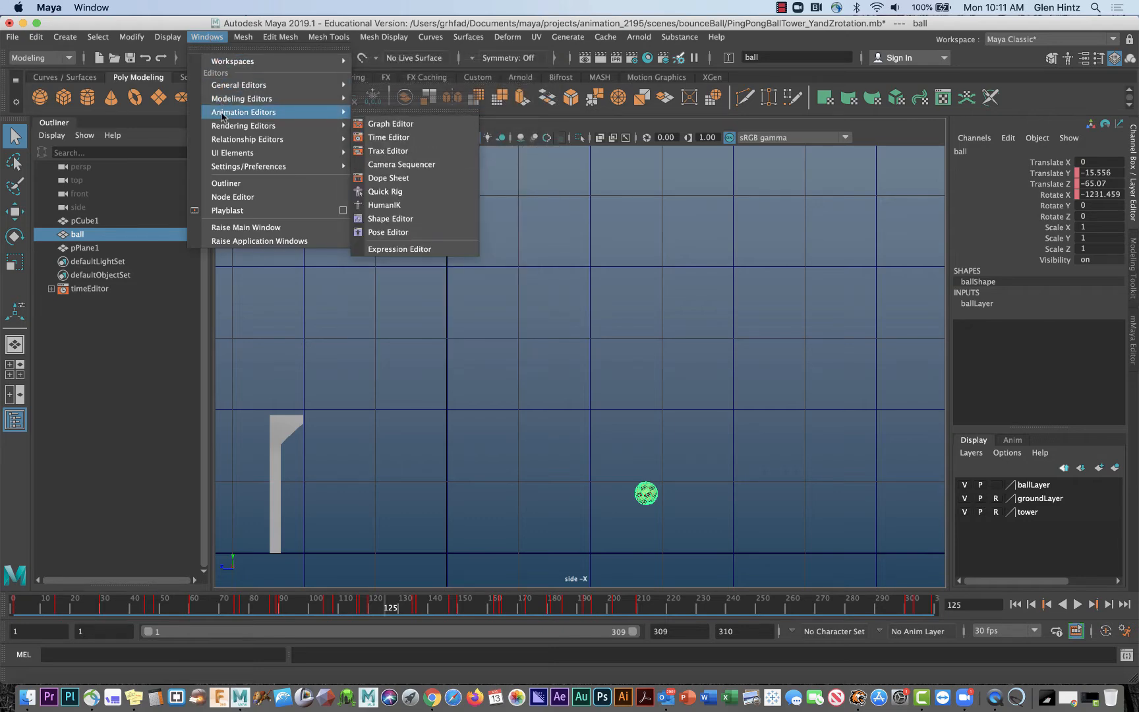
left_click(389, 124)
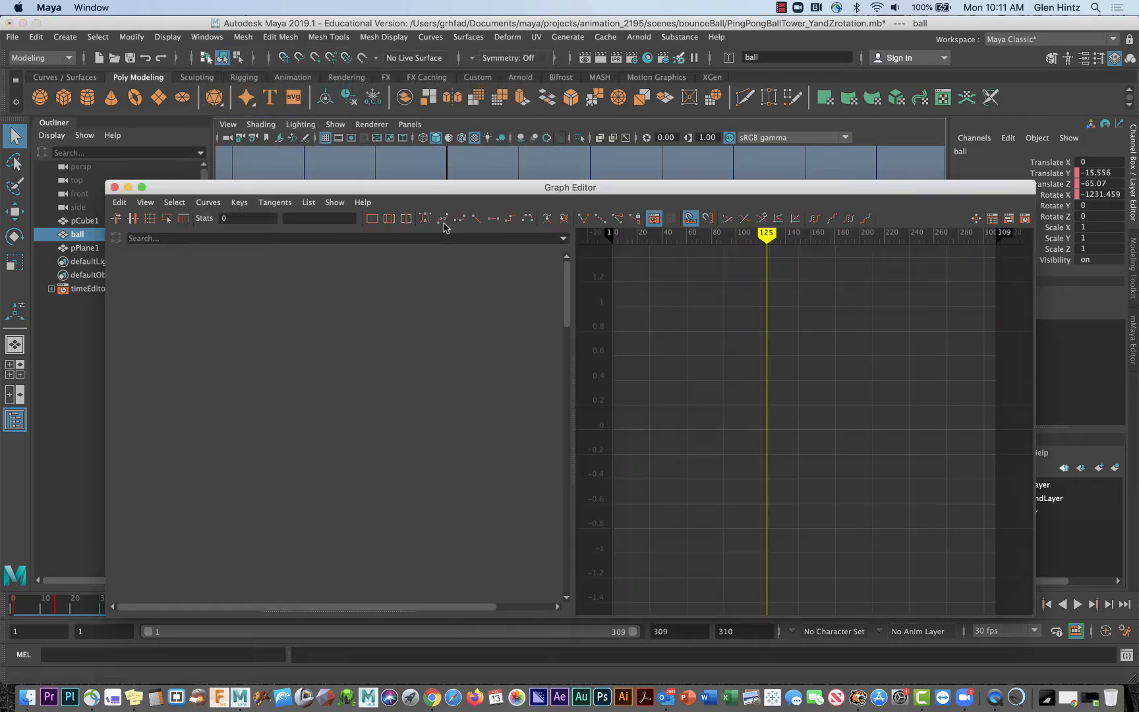
left_click_drag(378, 189, 431, 68)
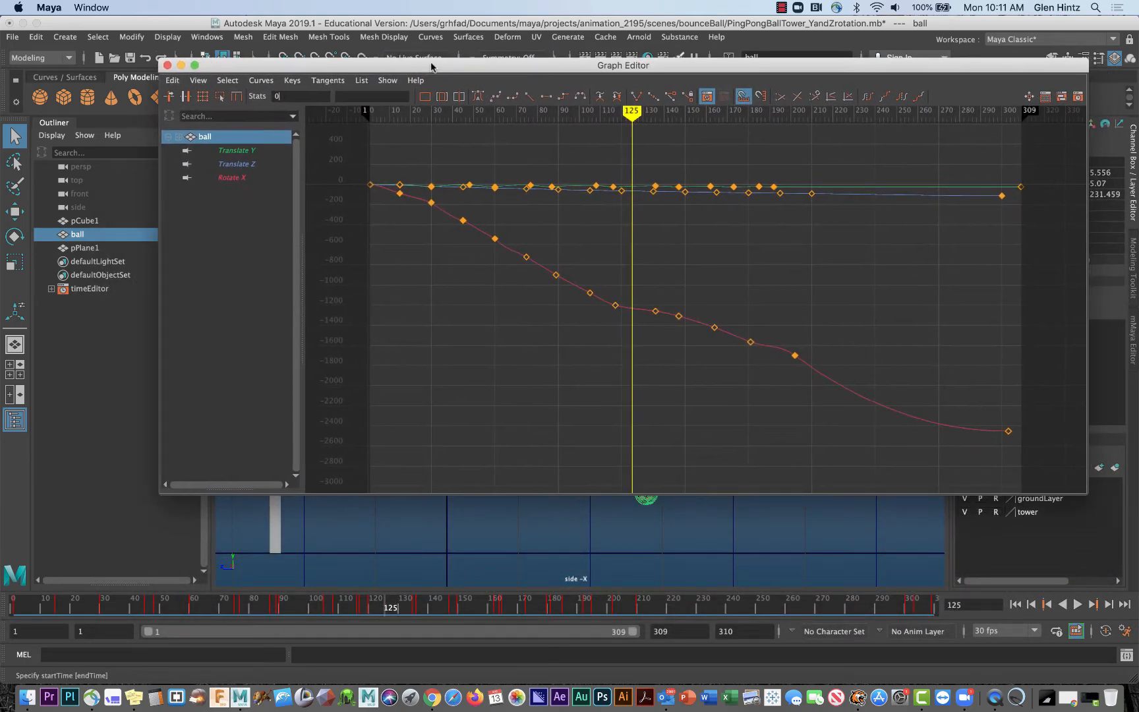
- Show only the ball's Translate Y curve, shrink the Graph Editor window, and frame the lower bounce keys
left_click(238, 163)
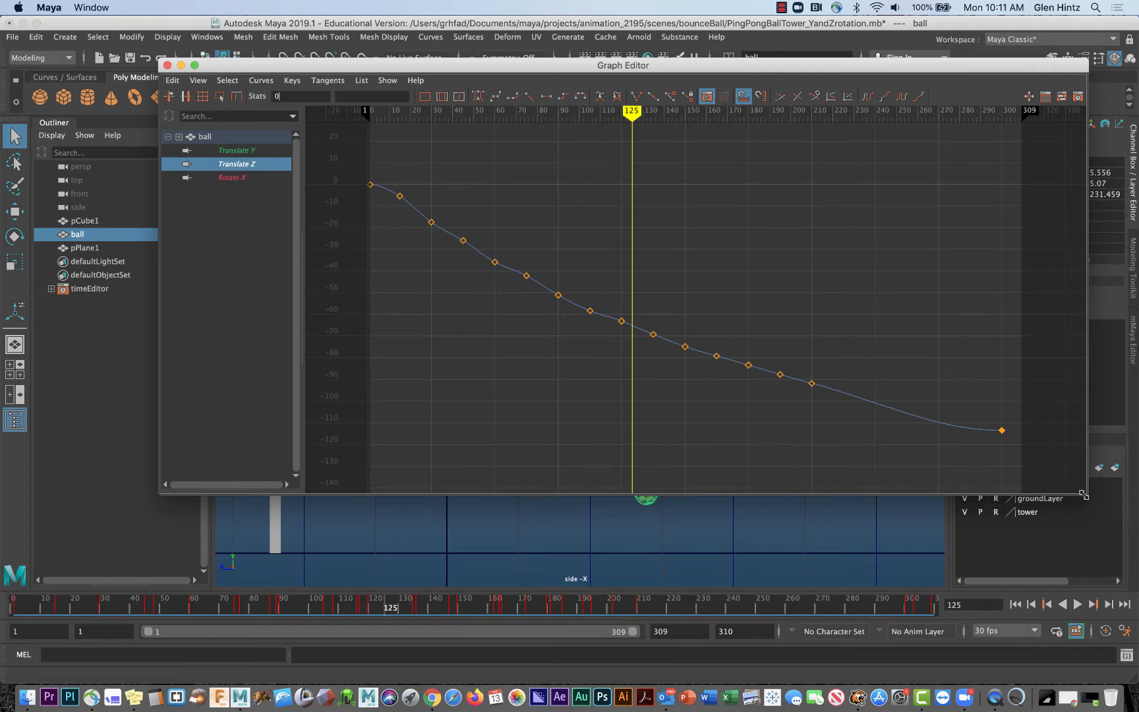
left_click(250, 151)
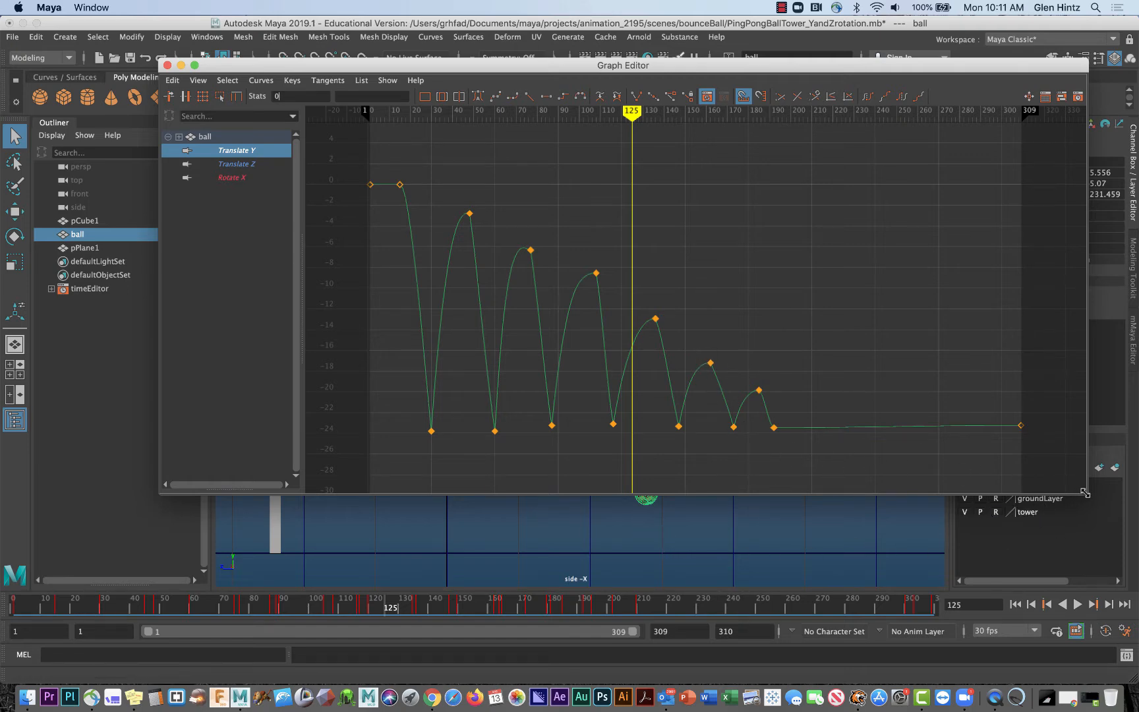
left_click_drag(1086, 492, 967, 344)
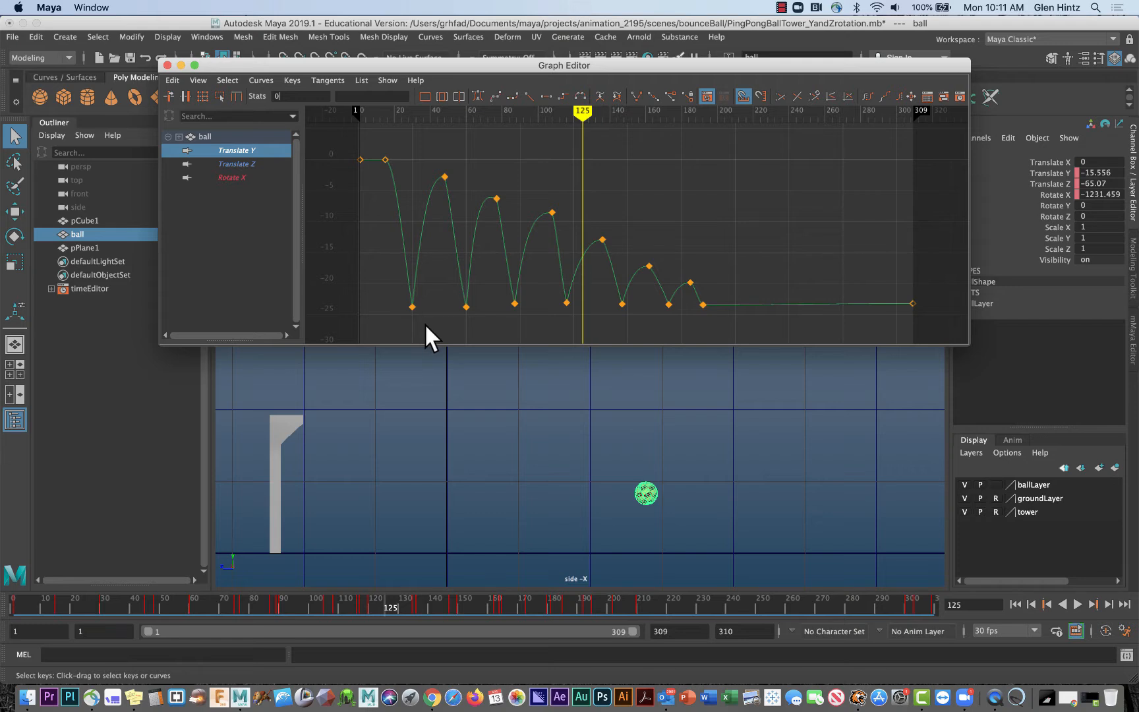
scroll(428, 329, "up", 3)
middle_click_drag(432, 324, 457, 304, "alt")
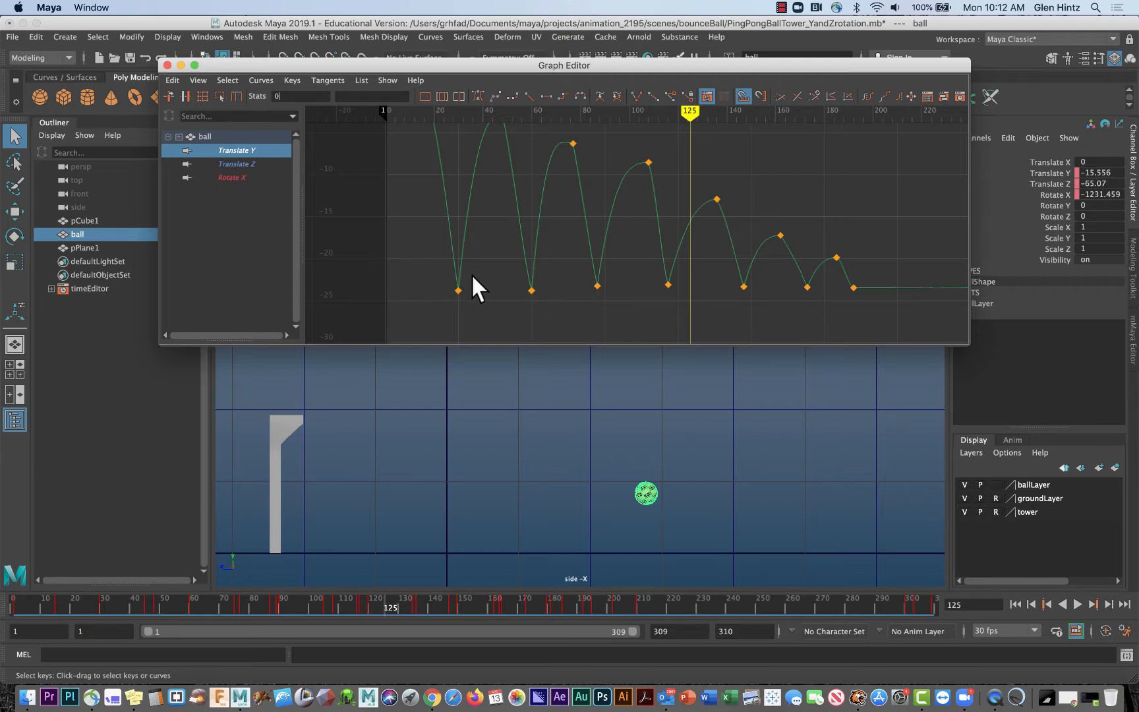
- Go to frame 30 and step through the ball's keys from frame 15 to frame 150, comparing its ground contact heights
left_click_drag(688, 117, 459, 118)
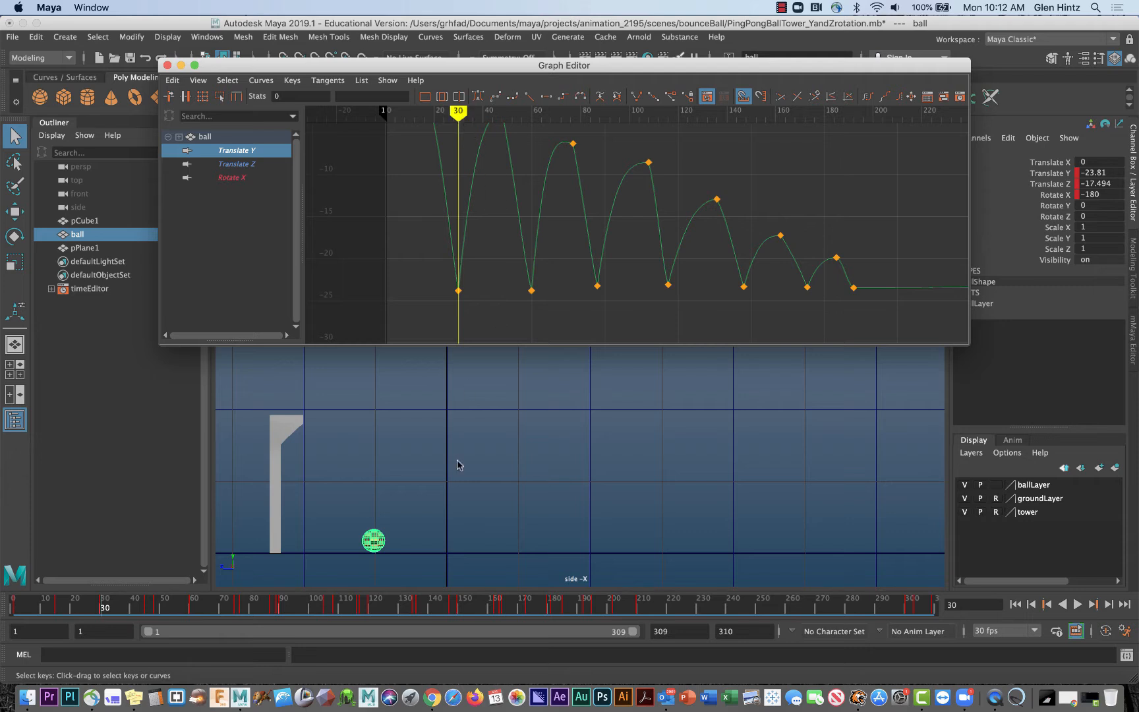
left_click(1047, 605)
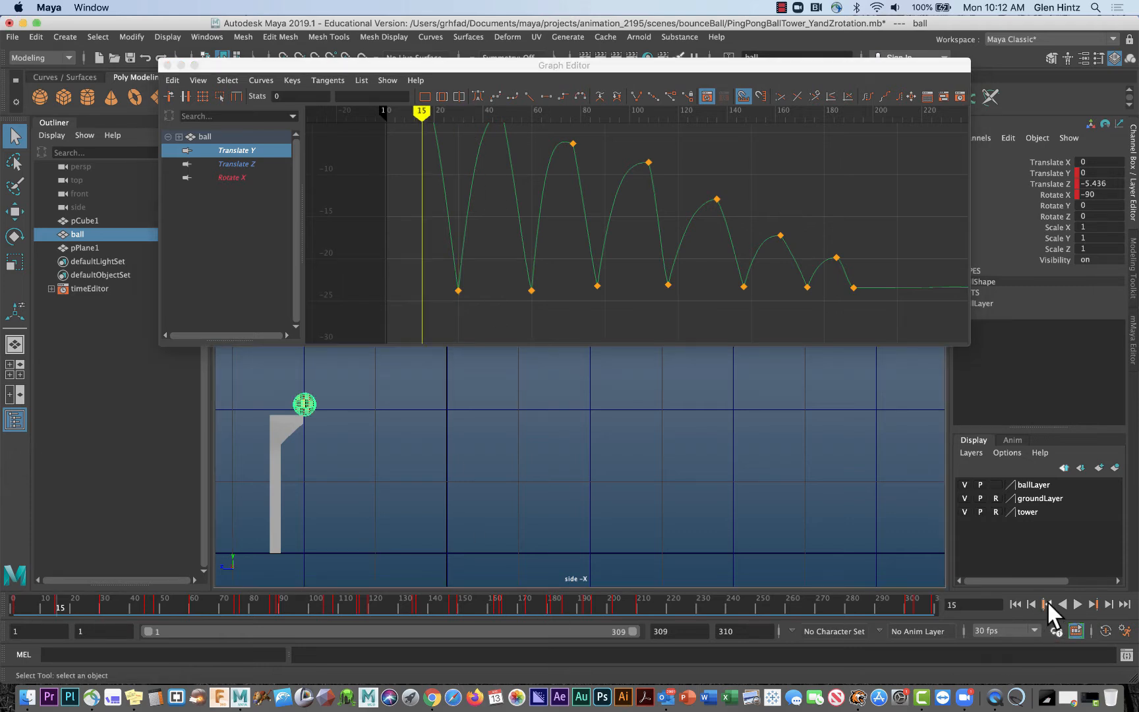
left_click(1092, 604)
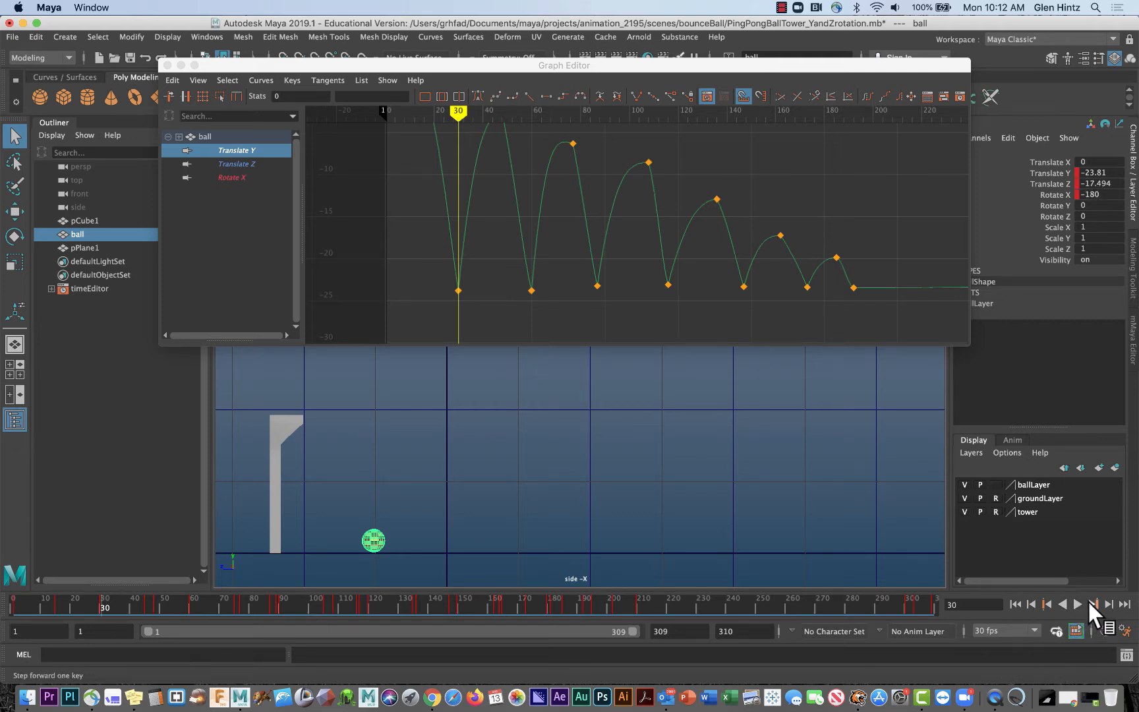
left_click(1090, 602)
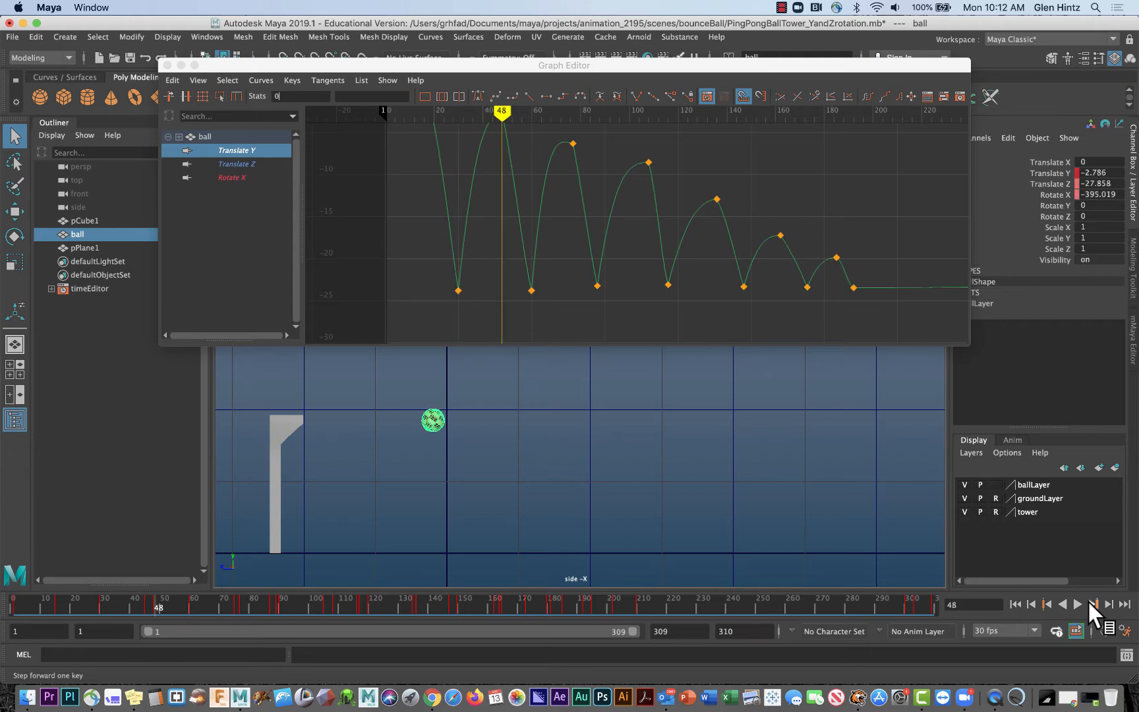
left_click(1089, 602)
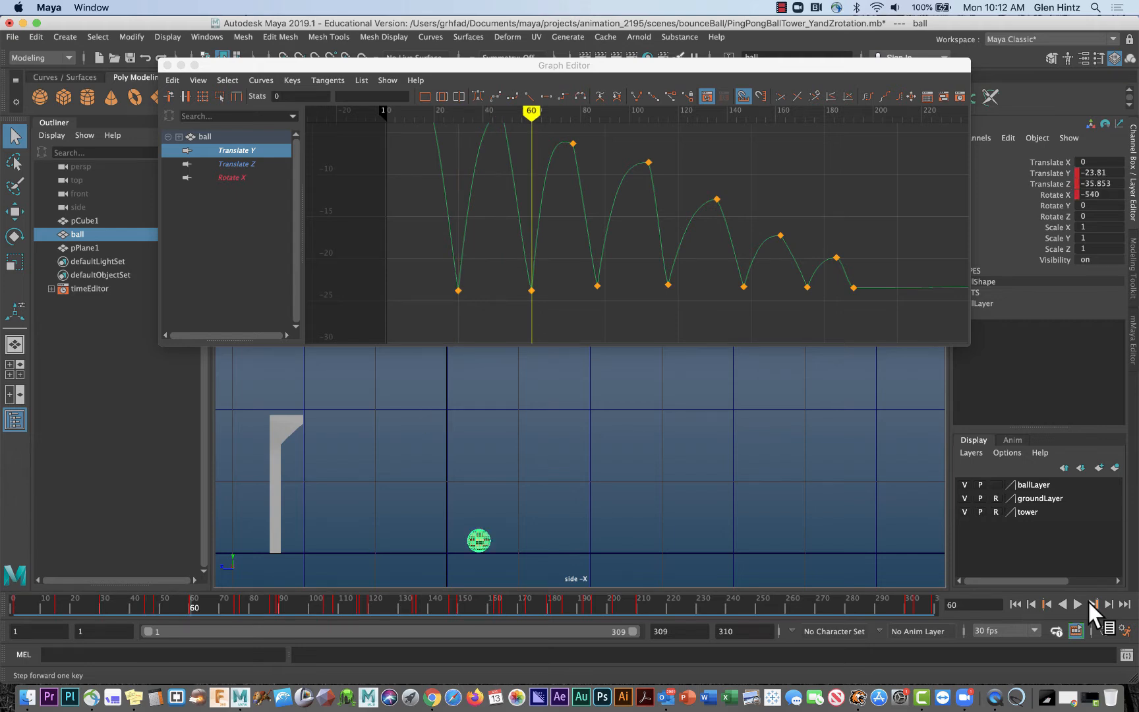
left_click(1089, 603)
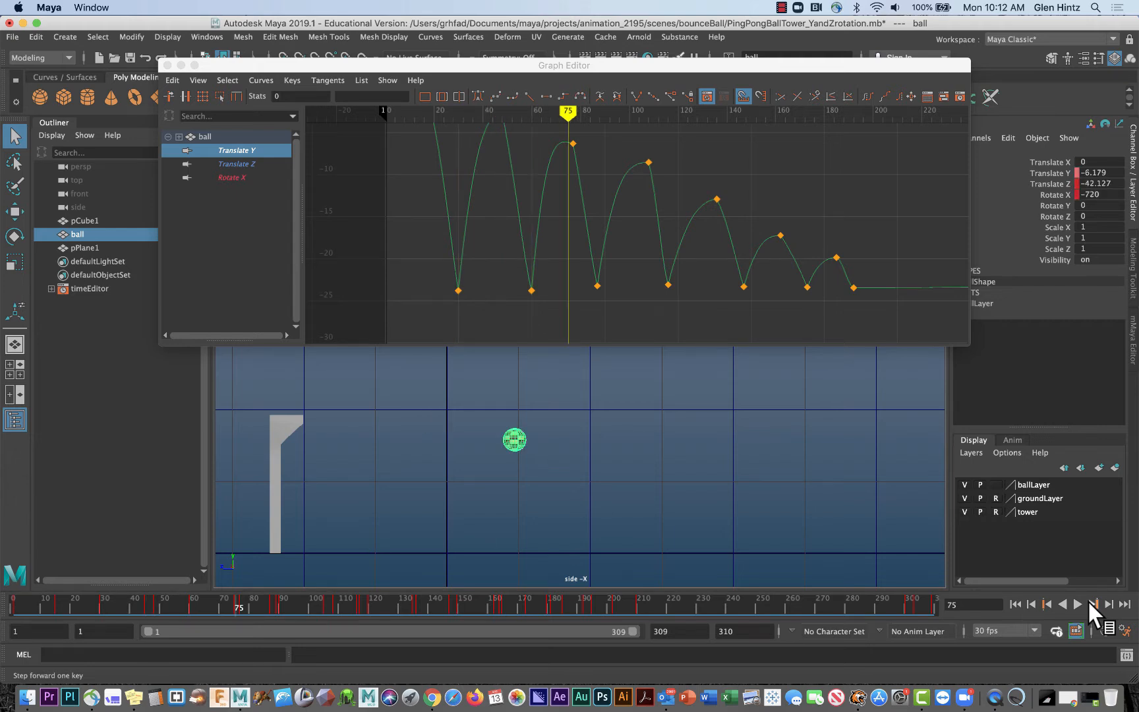
left_click(1089, 603)
left_click(1089, 603)
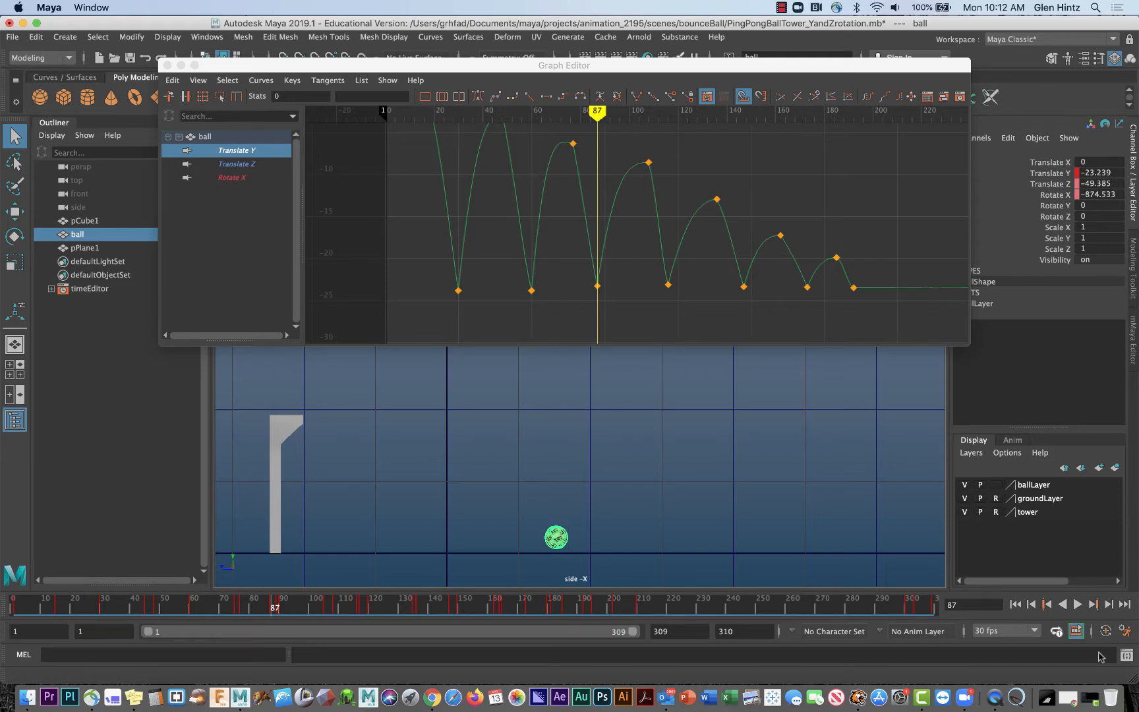
left_click(1092, 603)
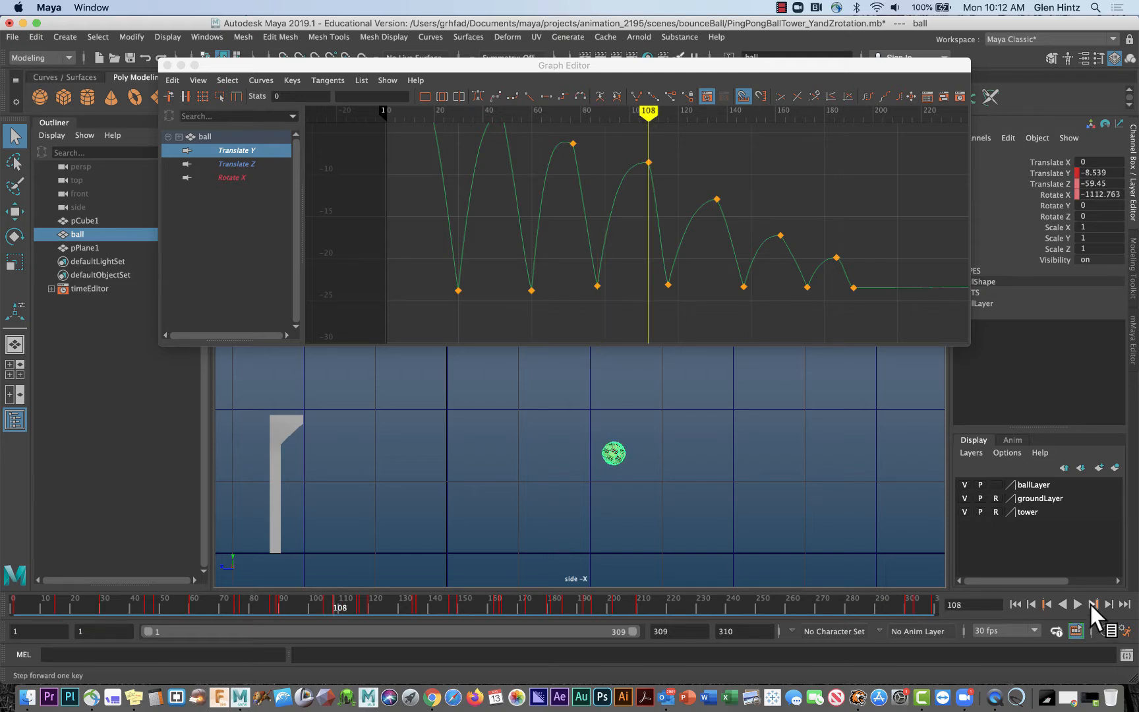
left_click(1091, 604)
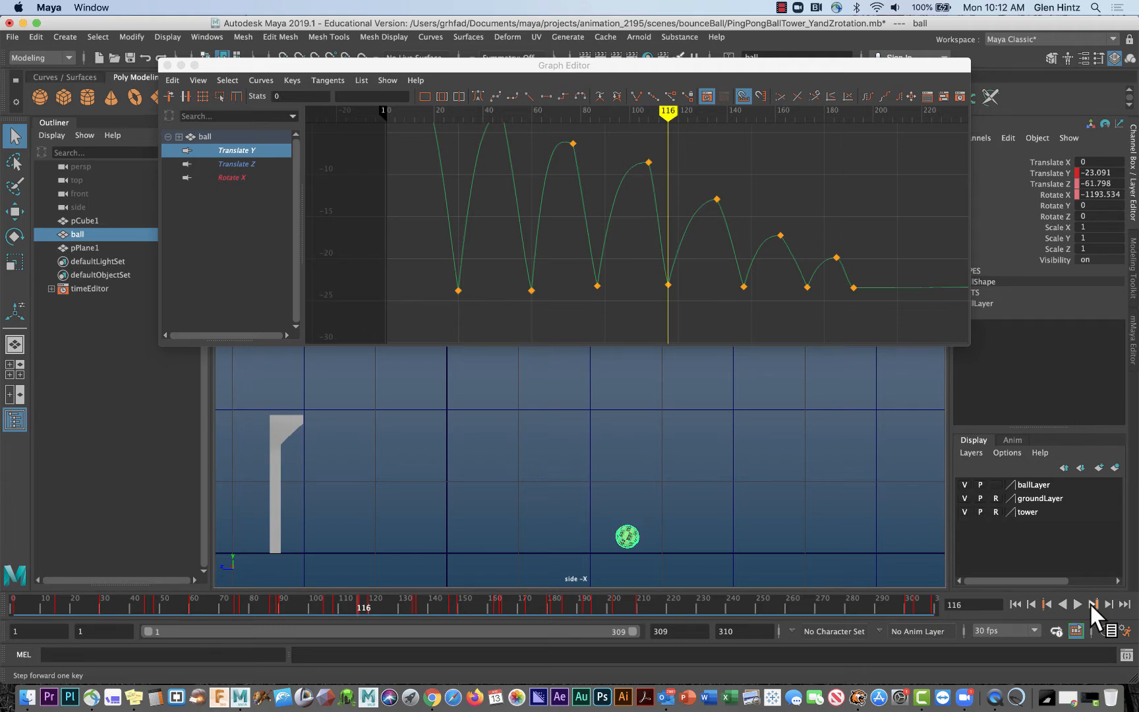
left_click(1091, 604)
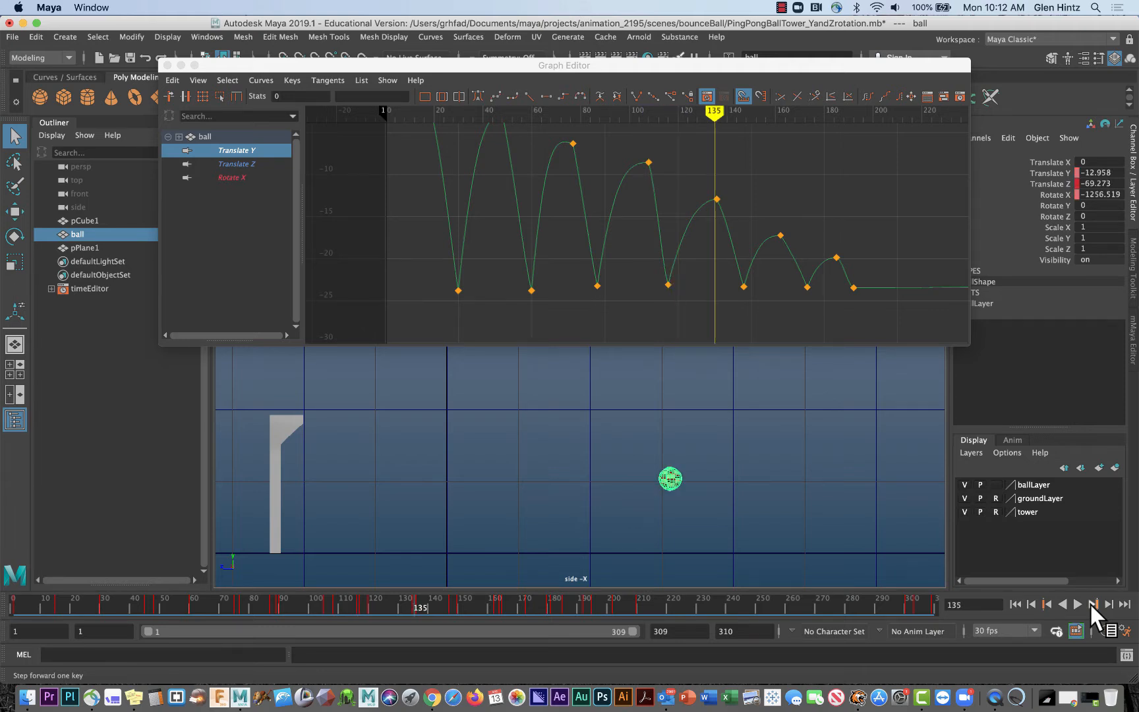
left_click(1091, 604)
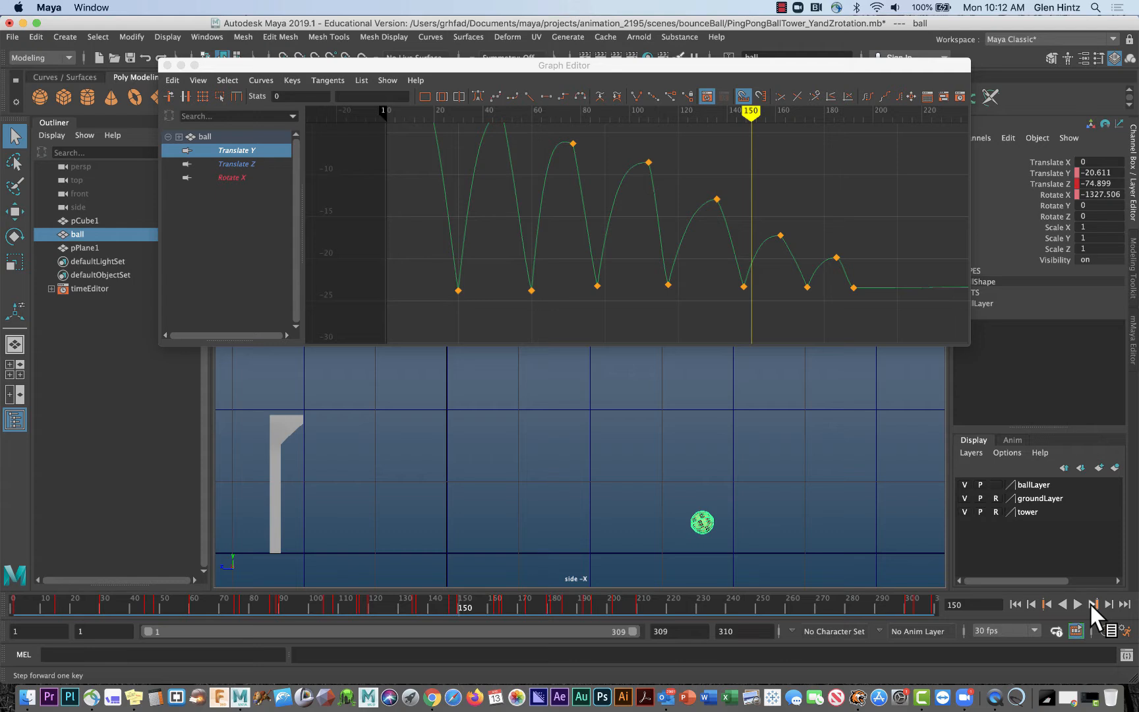
- Step back through the ball's keys to the ground contact at frame 60
left_click(1047, 604)
left_click(1046, 604)
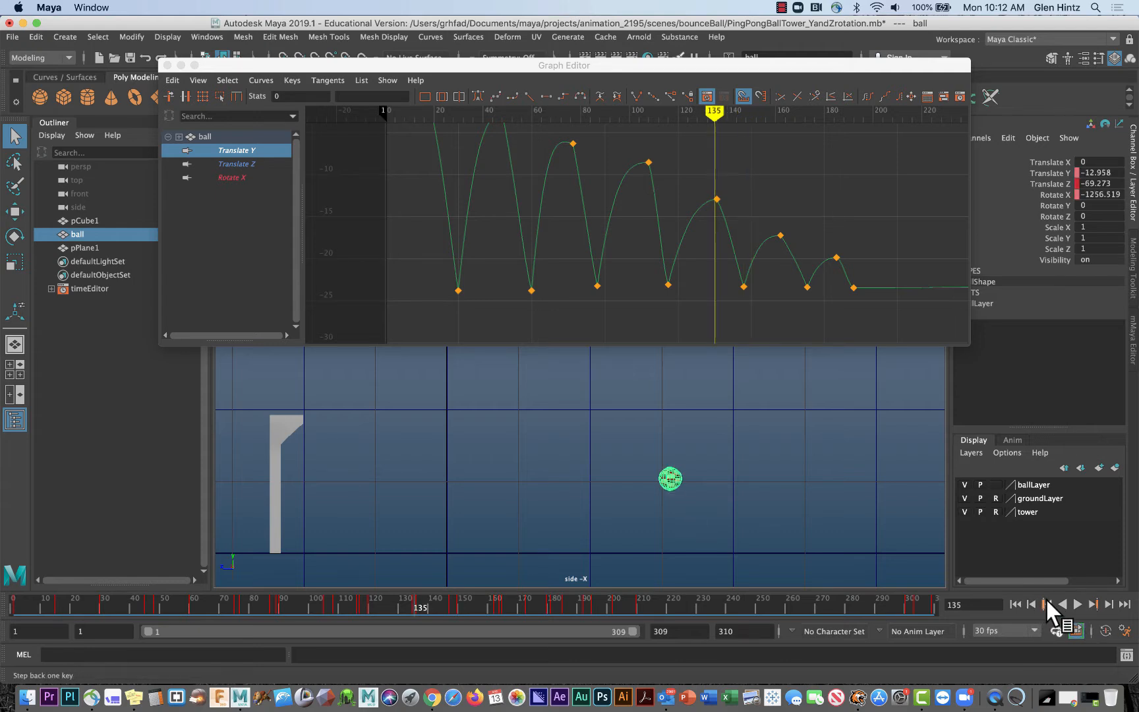
left_click(1047, 604)
left_click(1047, 604)
left_click(1046, 601)
left_click(1045, 601)
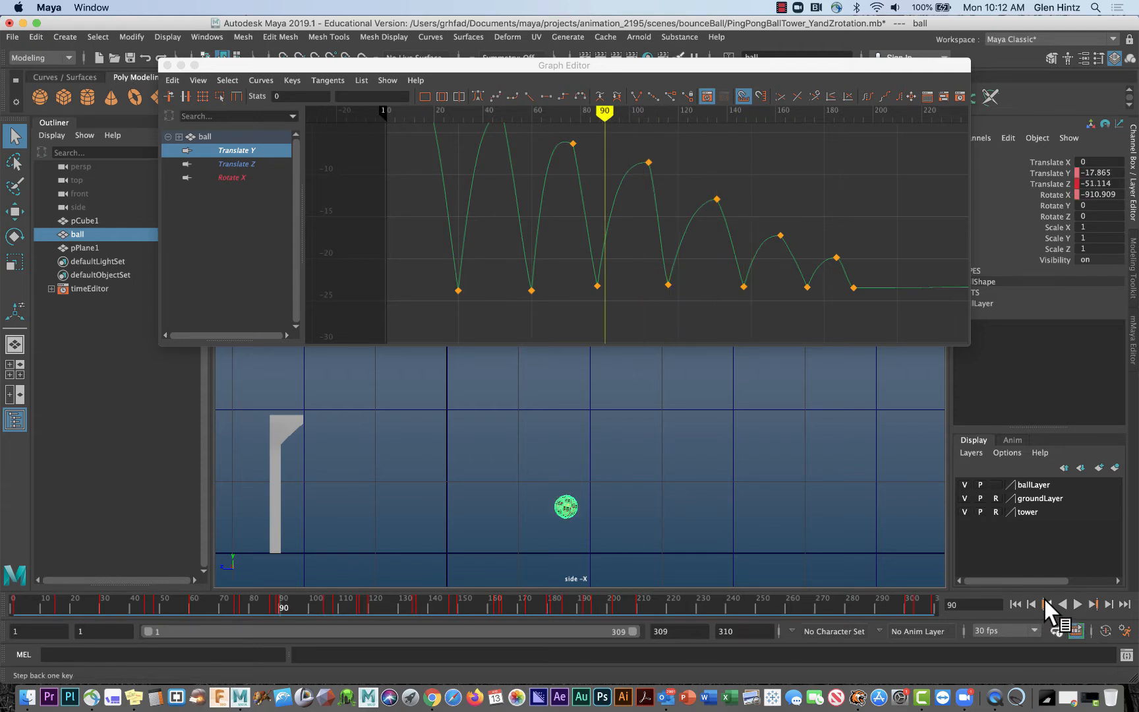
left_click(1045, 602)
left_click(1045, 601)
left_click(1045, 602)
left_click(1045, 601)
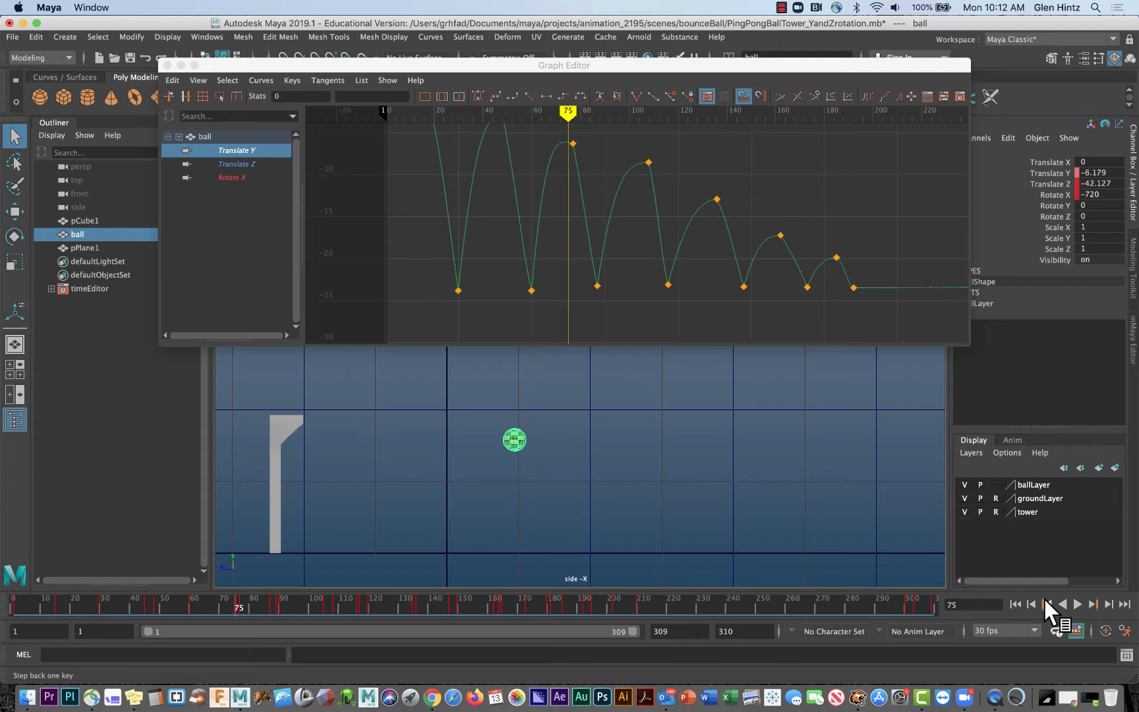
left_click(1045, 601)
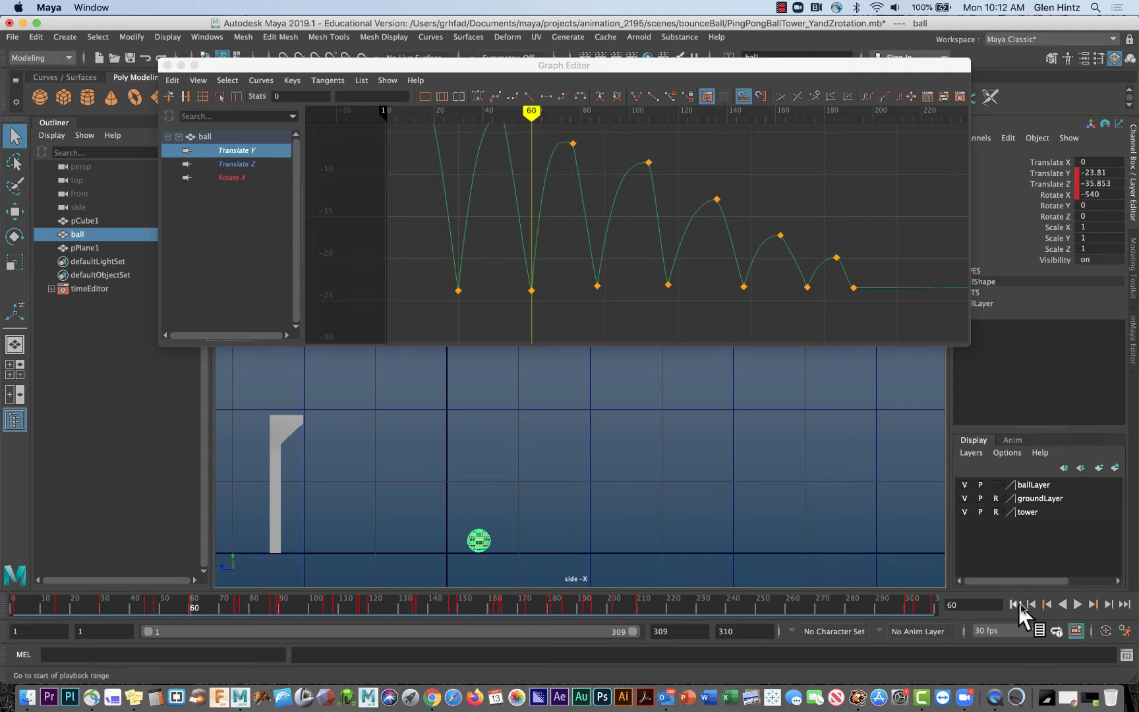
- Reuse the frame 60 Translate Y value at frame 87, setting the ball's Translate Y to -23.81 and keying that channel
double_click(1110, 172)
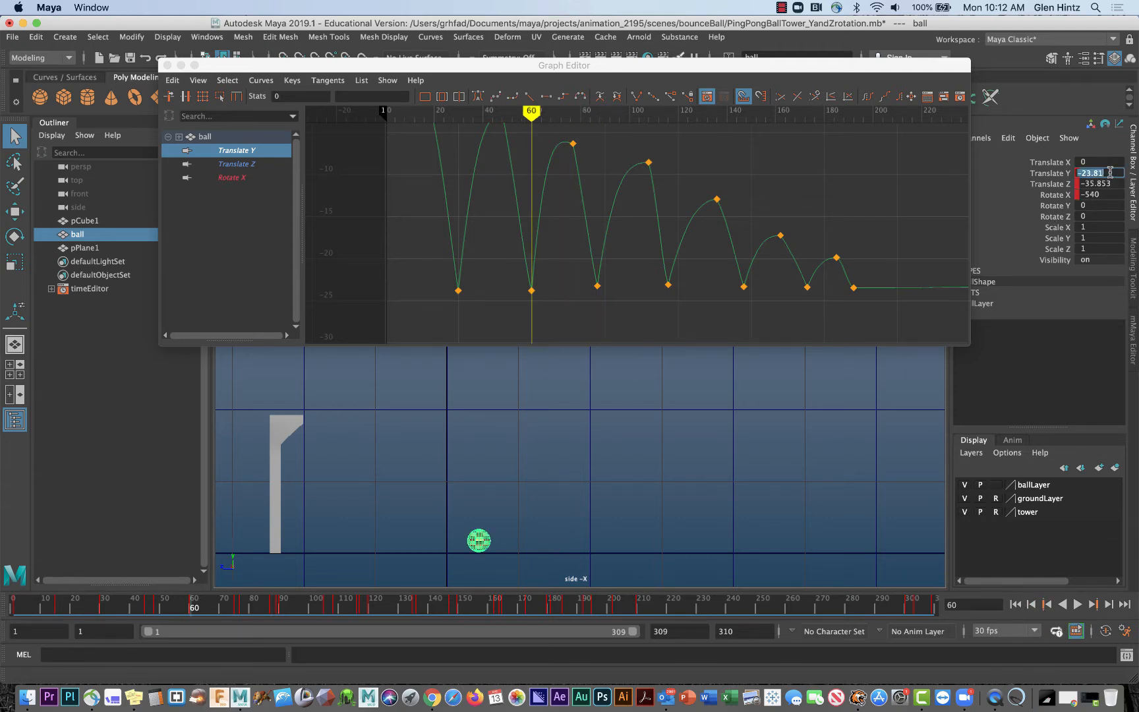
left_click_drag(1111, 172, 1082, 172)
left_click(1092, 604)
left_click(1091, 602)
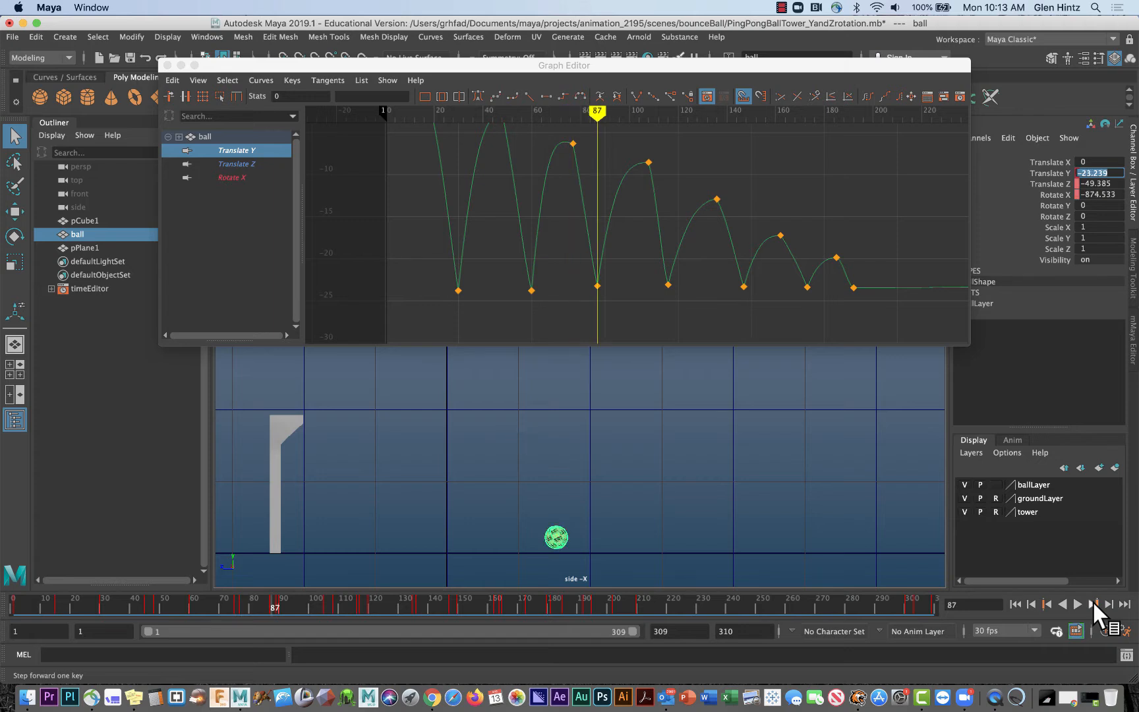
left_click(1115, 174)
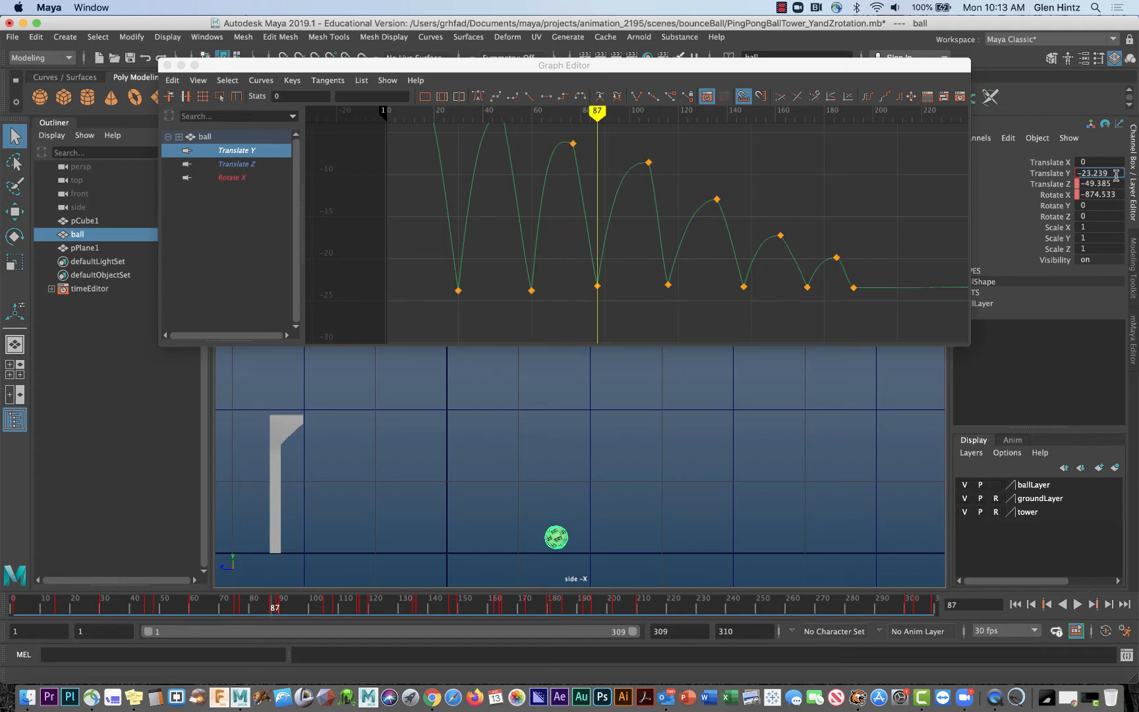
left_click_drag(1117, 173, 1076, 173)
type("-23.81")
key("Return")
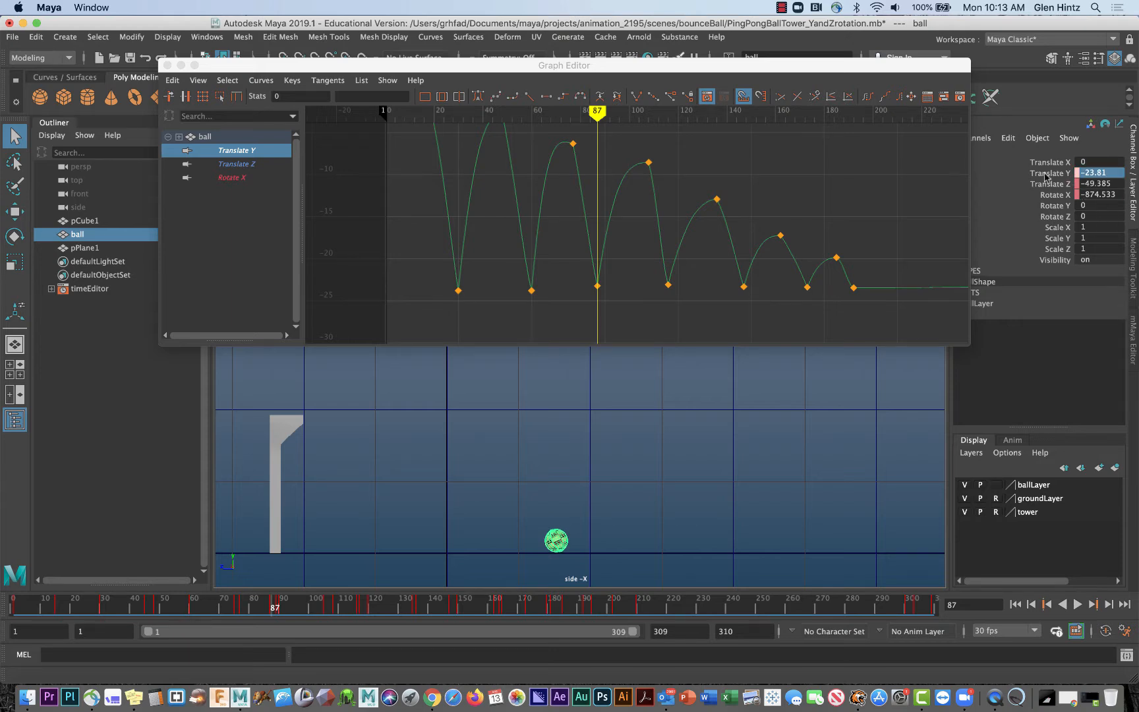
left_click(1046, 174)
right_click(1046, 174)
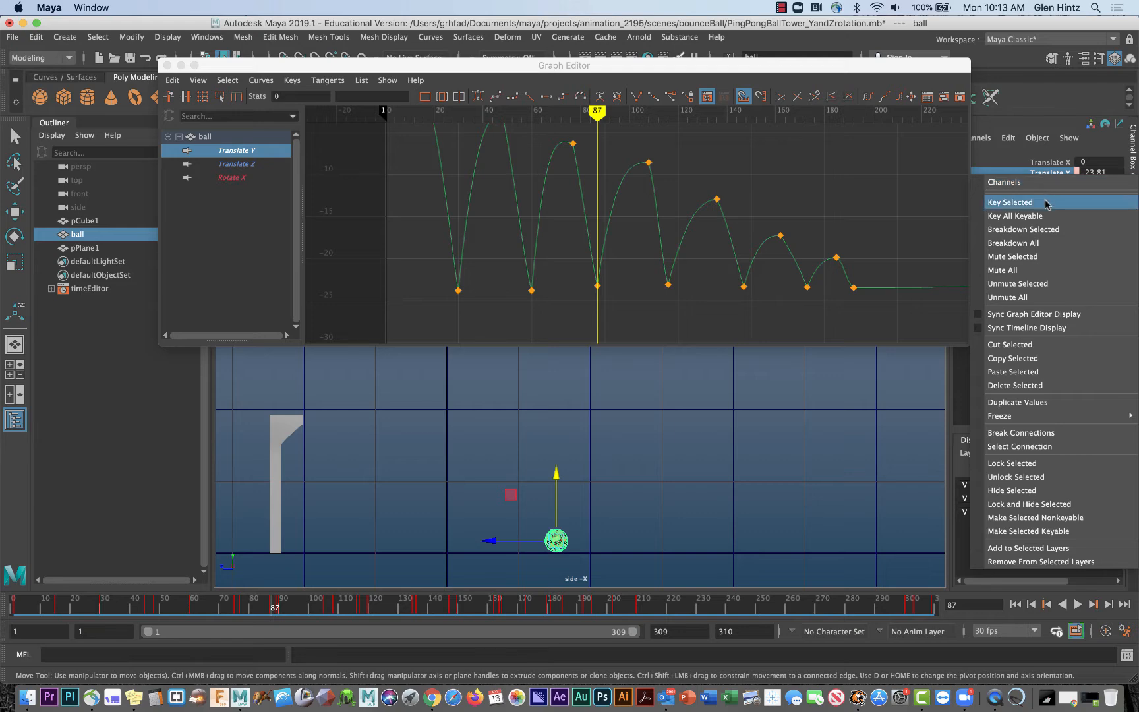
left_click(1046, 203)
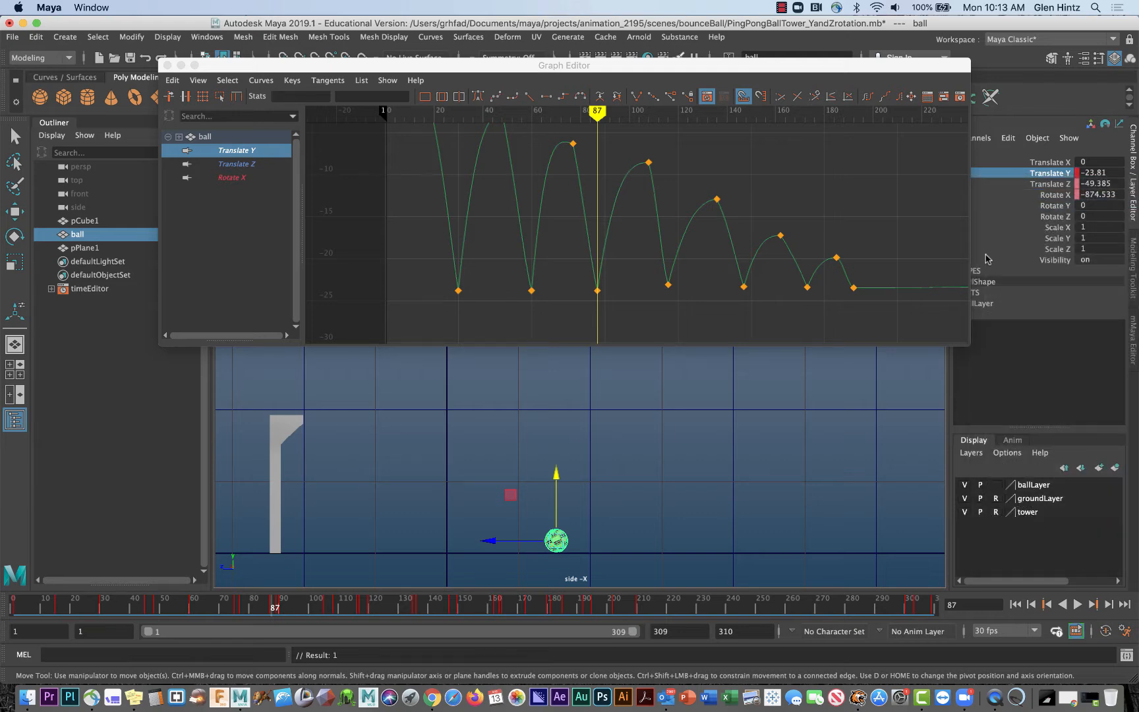
- Go to the ball's ground contact at frame 116, set its Translate Y to -23.81 and key that channel
left_click(1093, 603)
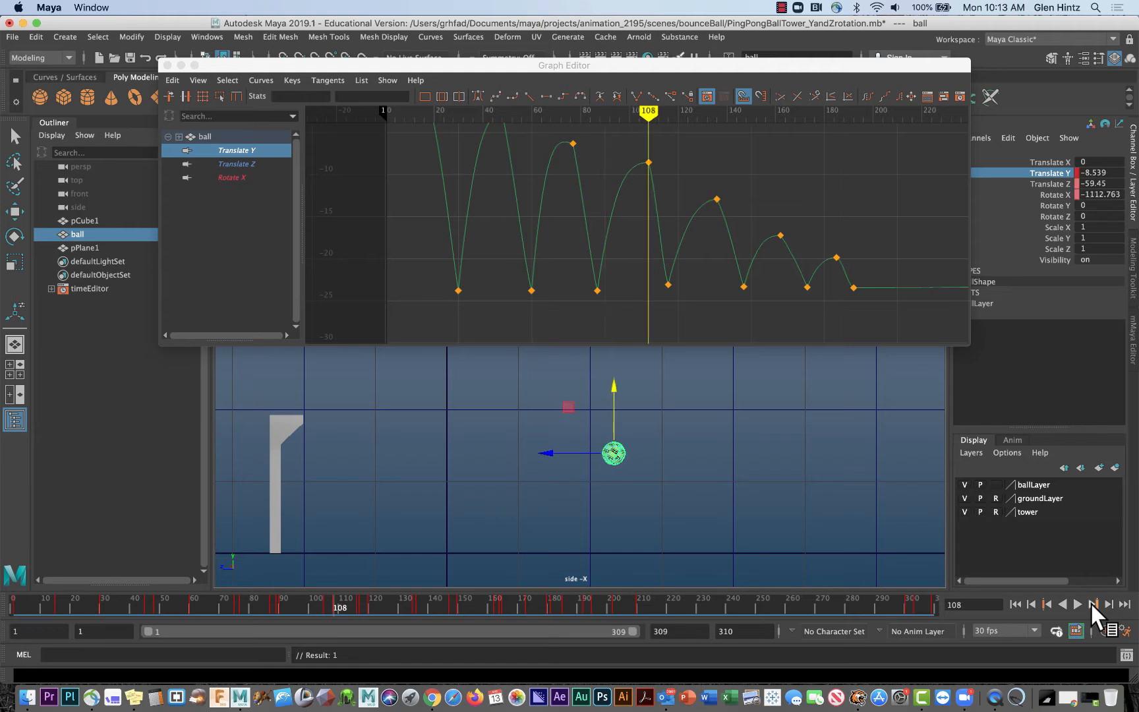
left_click(1093, 603)
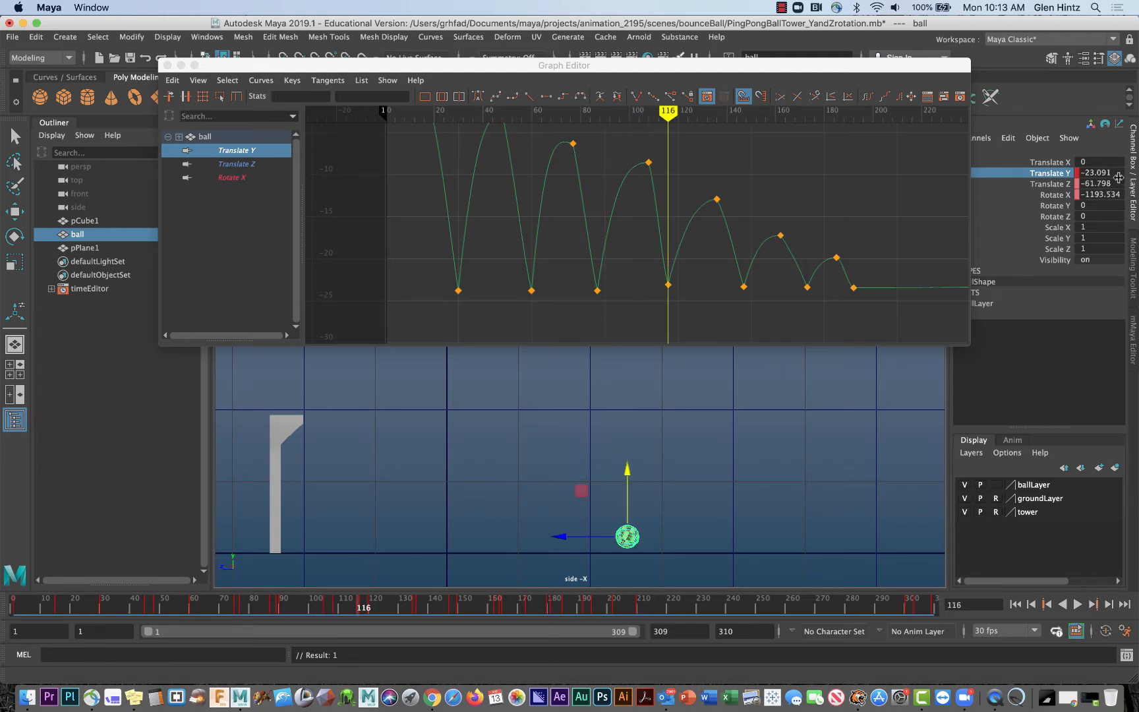
double_click(1119, 174)
left_click_drag(1120, 174, 1073, 171)
right_click(1103, 170)
double_click(1119, 172)
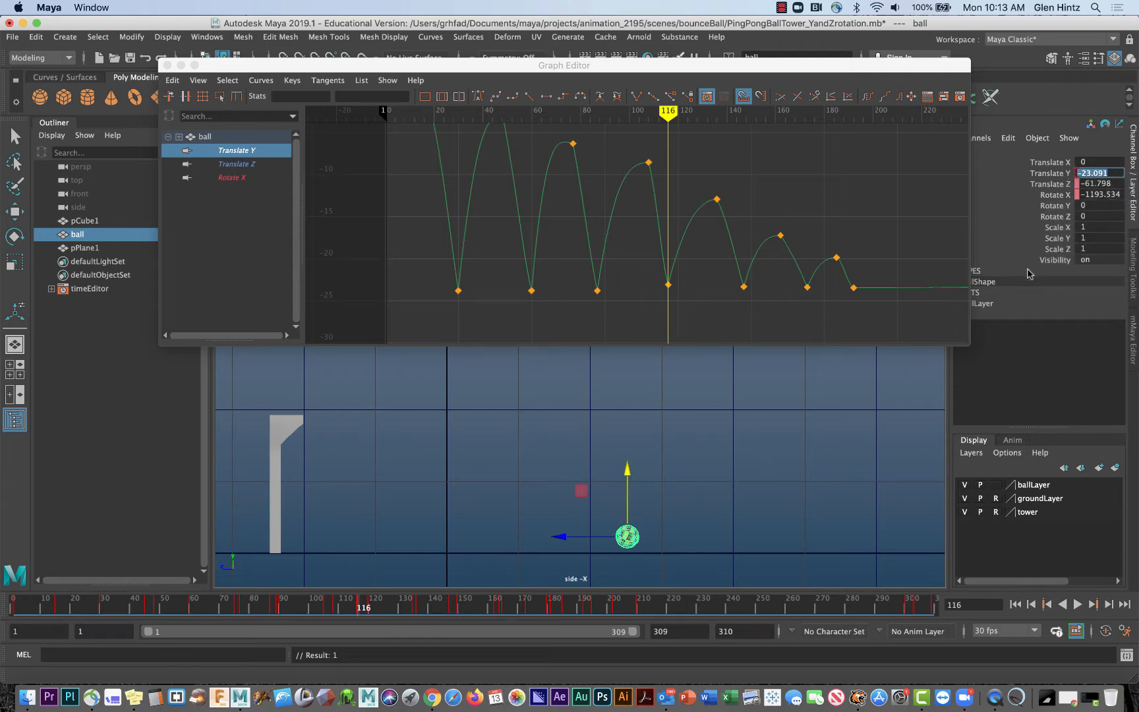
type("-23.81")
key("Return")
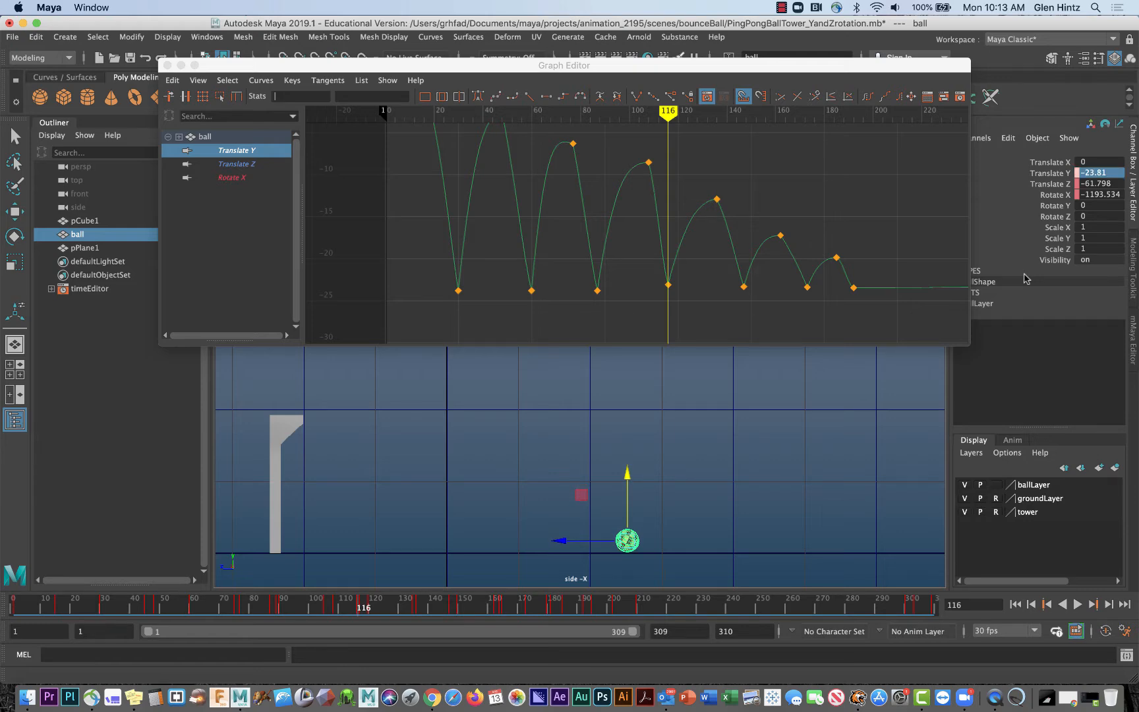
left_click(1049, 174)
right_click(1048, 175)
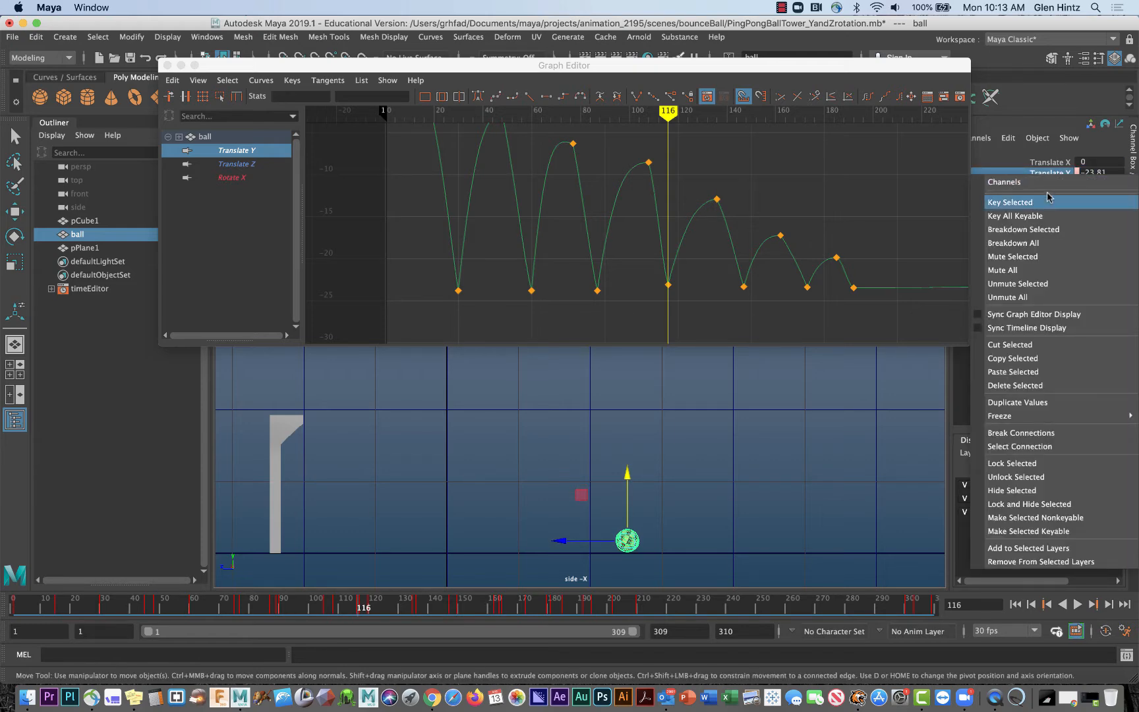
left_click(1048, 202)
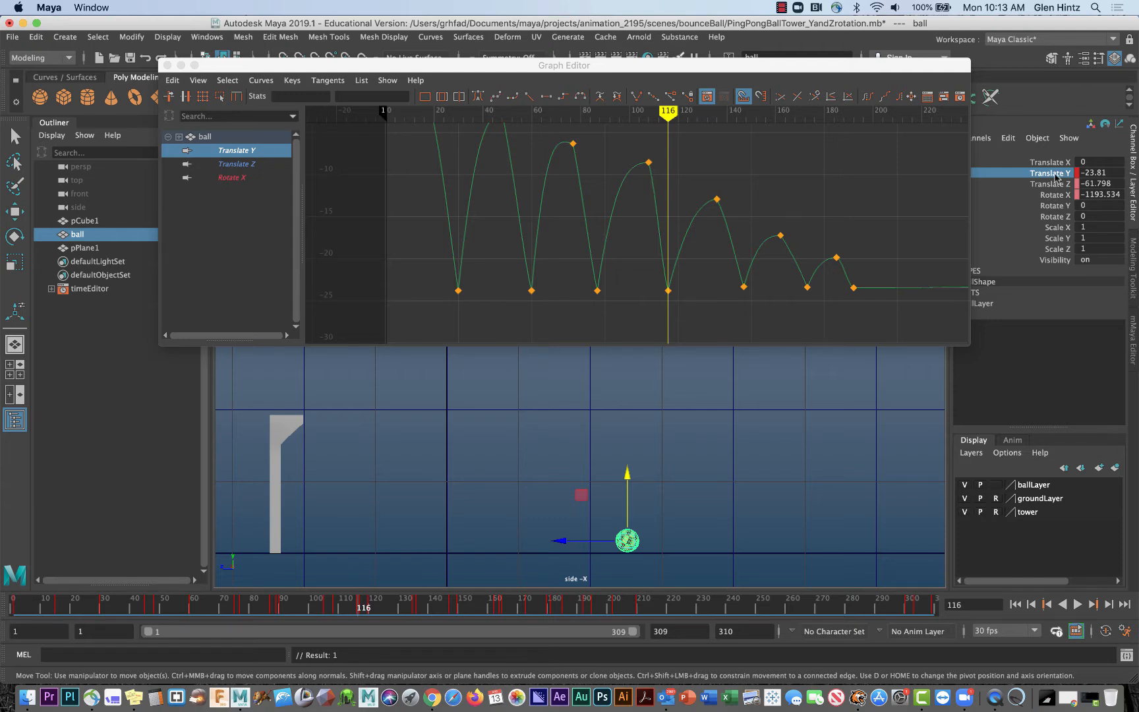
- Go to the ground contact at frame 147 and lower its Translate Y key to about -23.865, level with the frame 116 key
left_click(1092, 605)
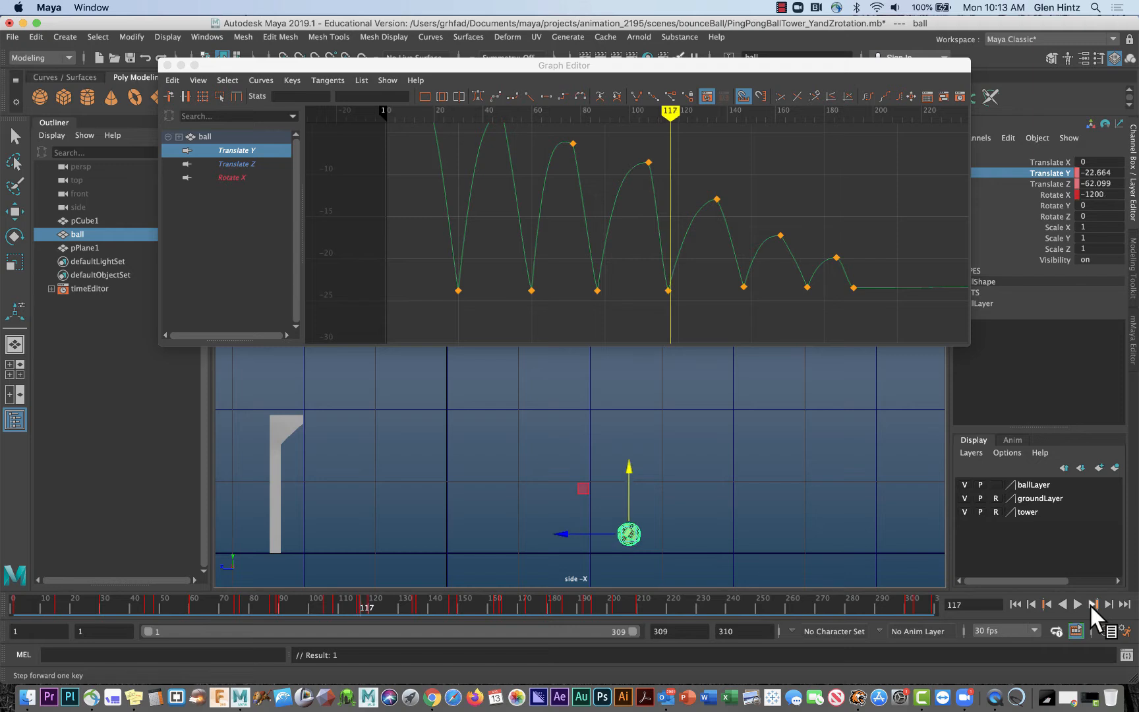
left_click(1091, 605)
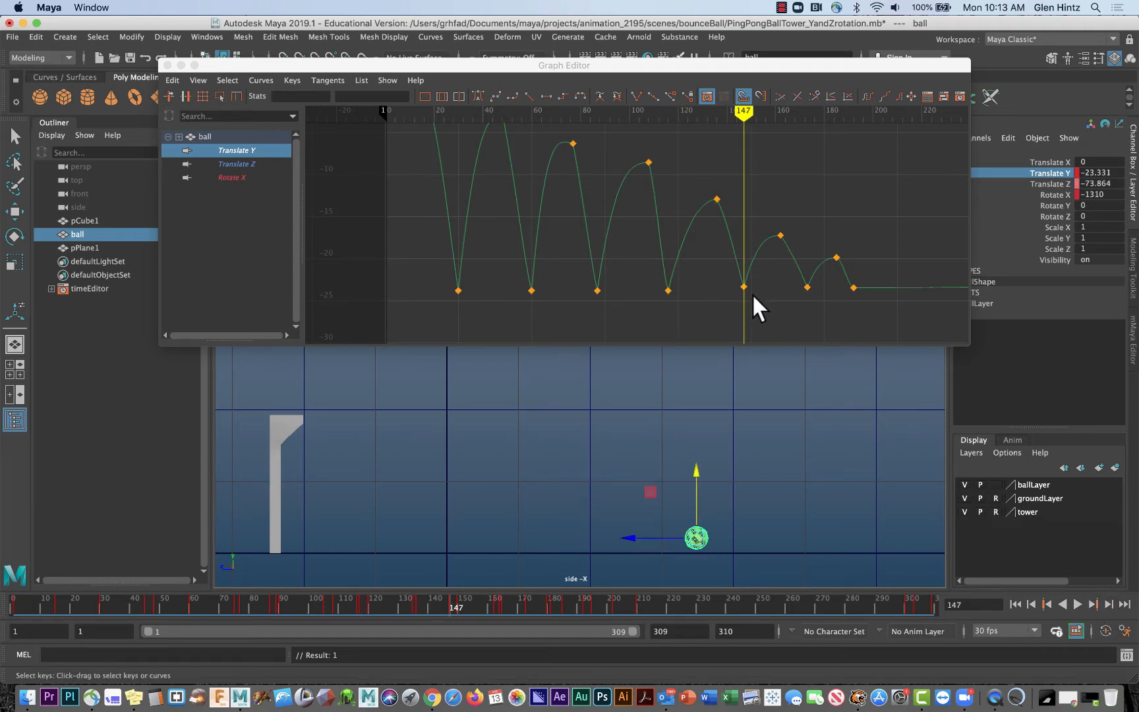
middle_click_drag(758, 297, 645, 278, "alt")
right_click_drag(648, 284, 686, 297, "alt")
middle_click_drag(686, 298, 687, 204, "alt")
right_click_drag(681, 216, 690, 223, "alt")
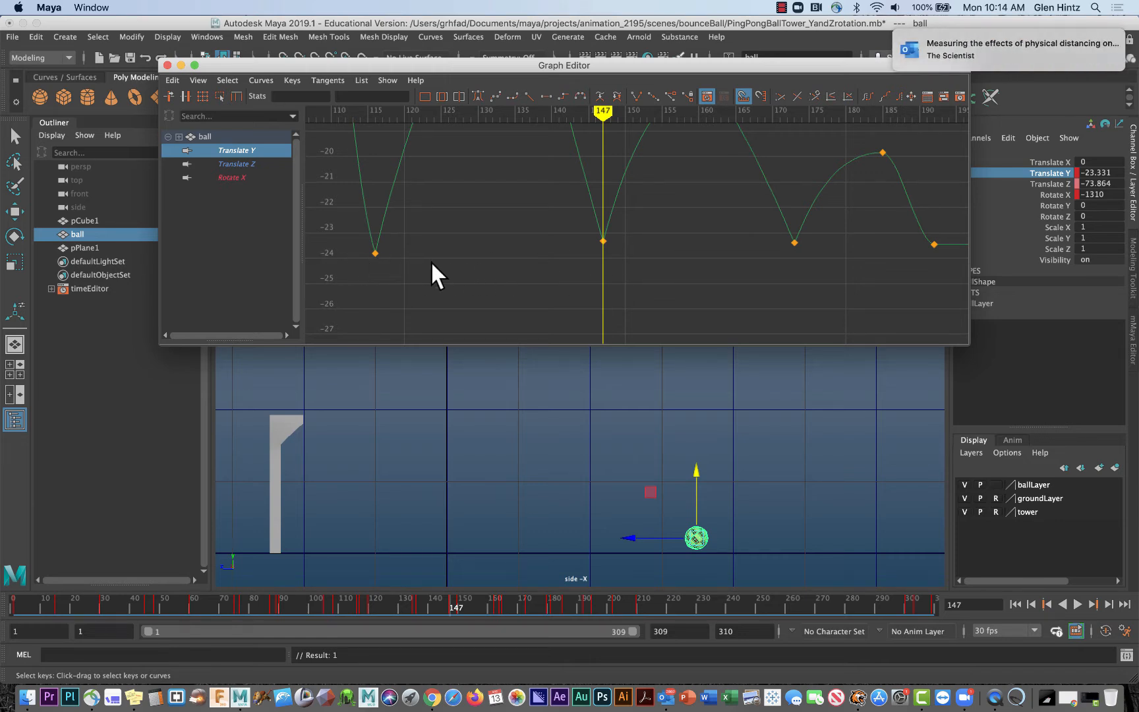
left_click(604, 241)
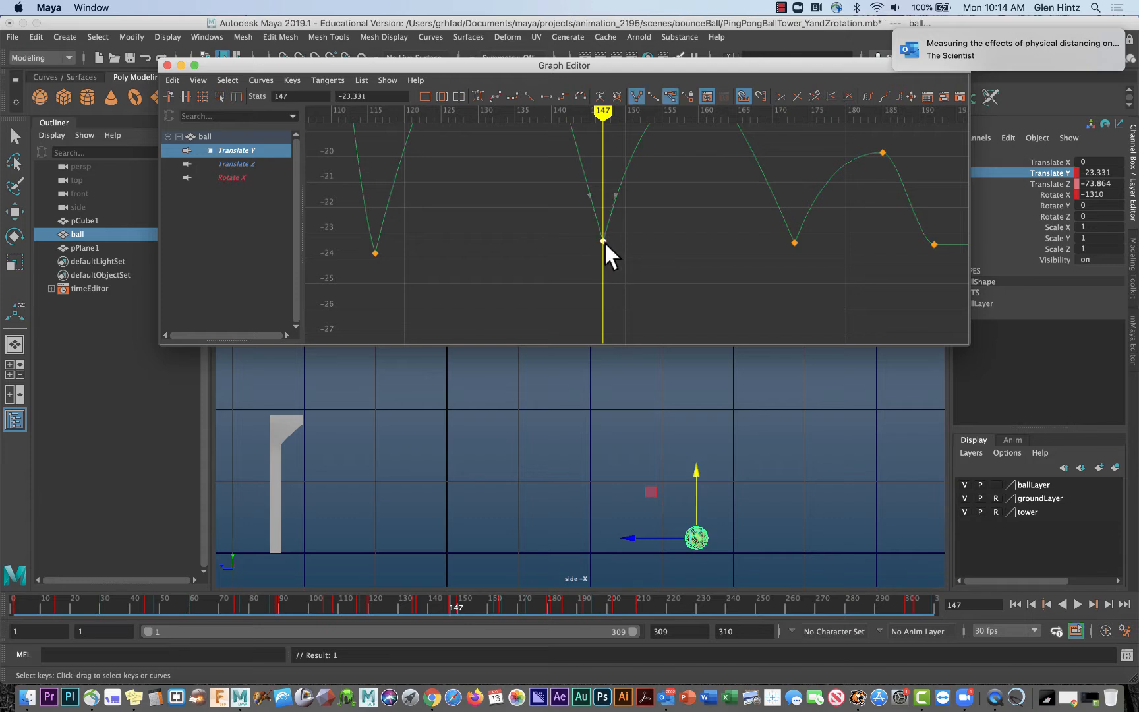
middle_click_drag(604, 241, 604, 254)
- Lower the Translate Y contact keys at frame 173 to about -23.854 and at frame 192 to about -23.895
left_click_drag(785, 236, 802, 247)
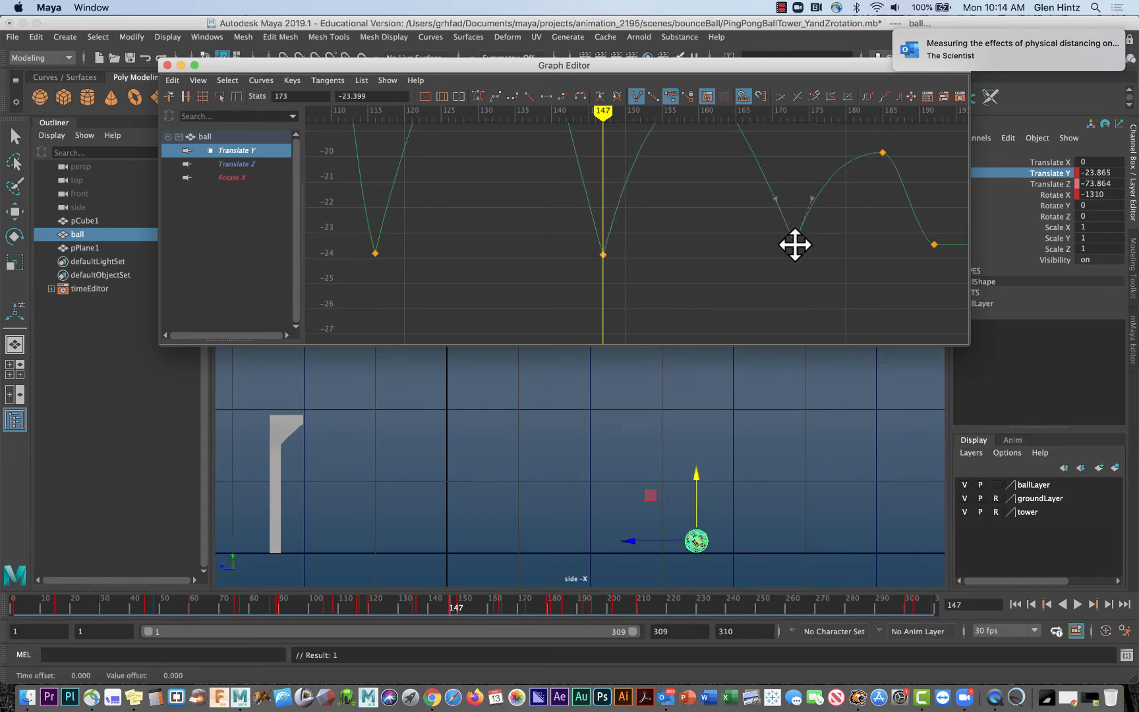
middle_click_drag(795, 244, 795, 254)
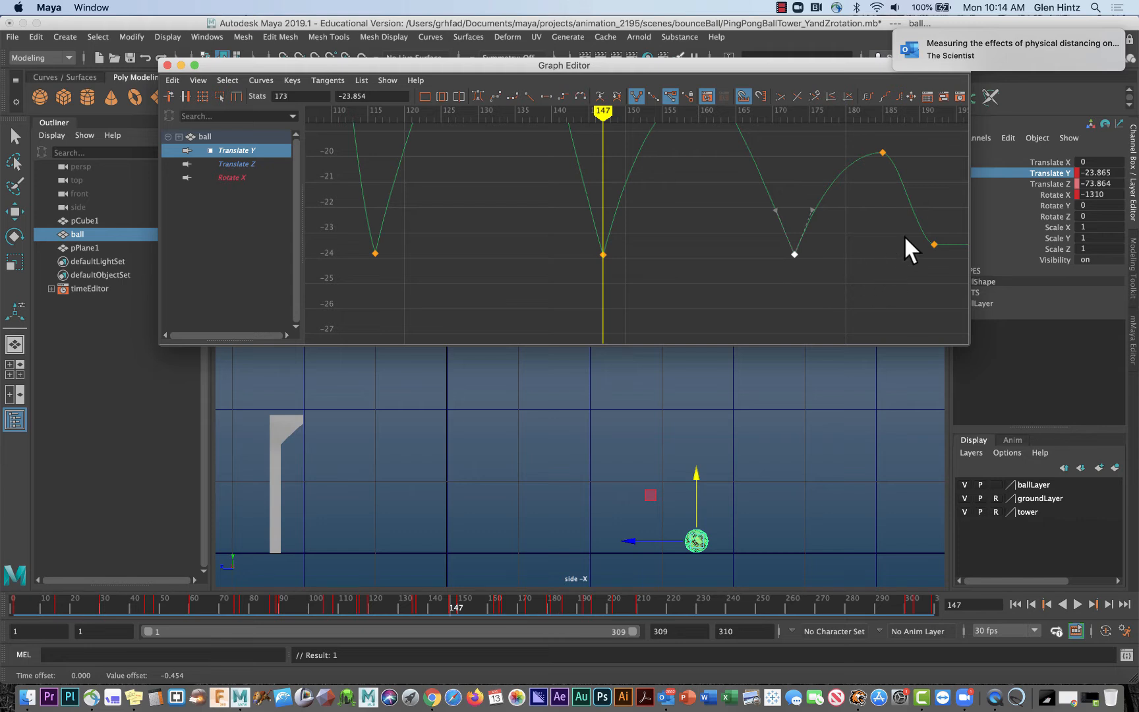
middle_click_drag(910, 268, 437, 253, "alt")
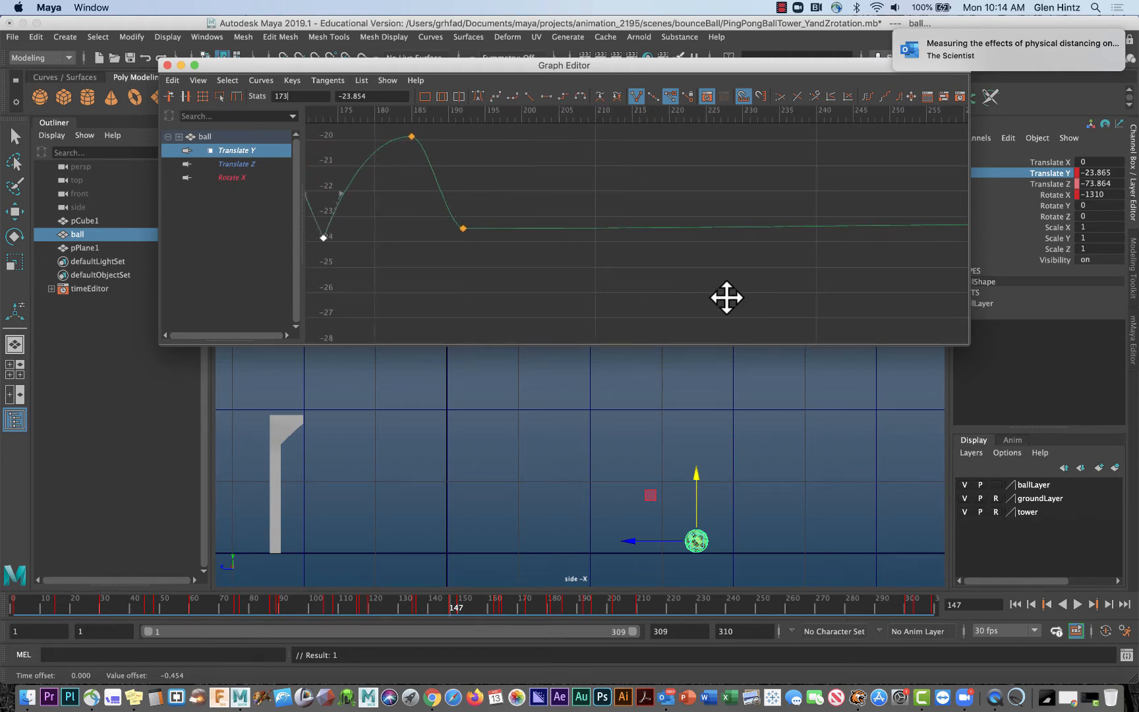
middle_click_drag(726, 298, 753, 324, "alt")
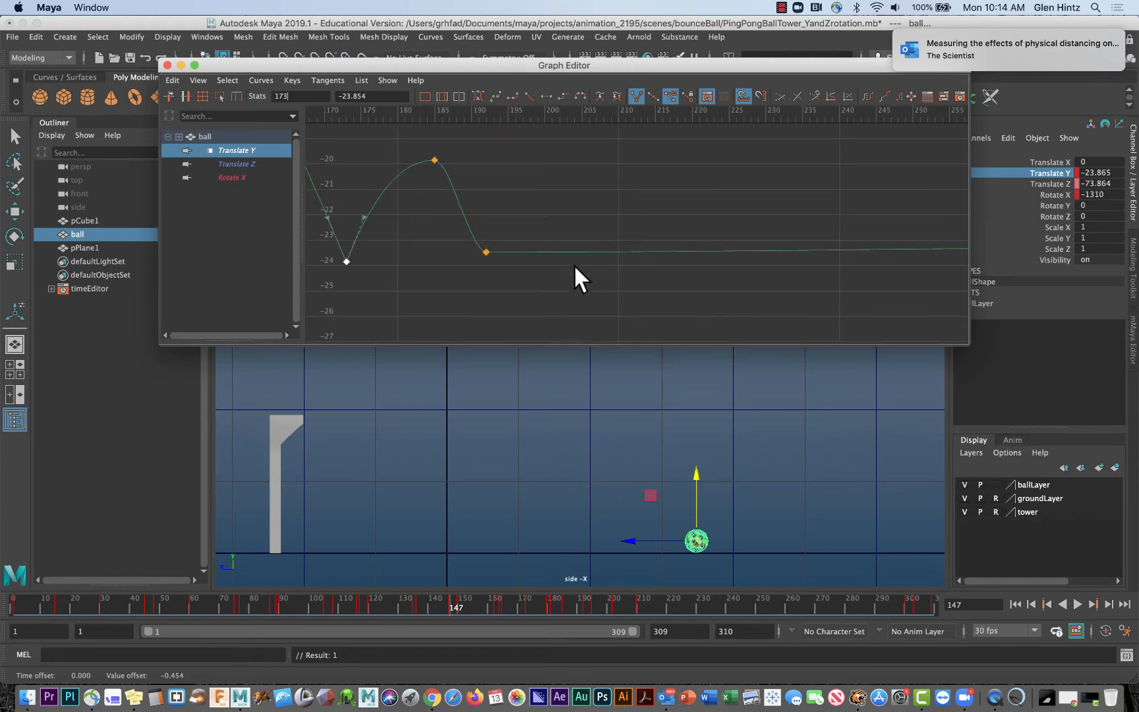
left_click(486, 252)
left_click(481, 241)
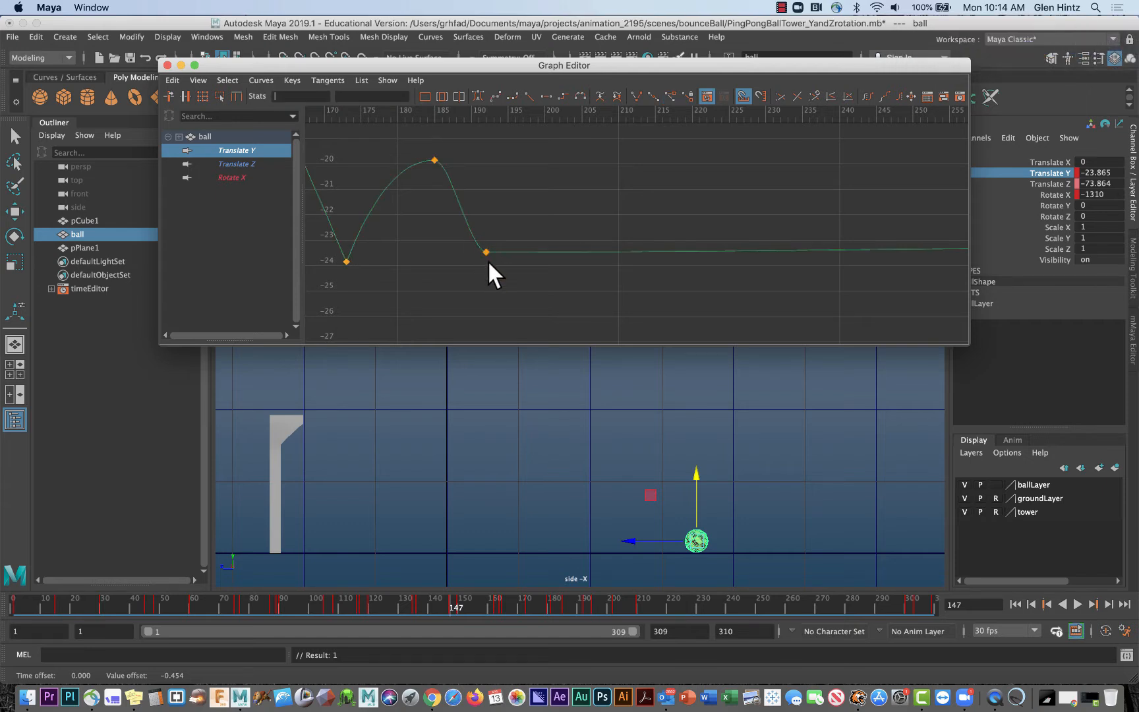
left_click_drag(479, 256, 486, 262)
middle_click_drag(486, 263, 486, 262)
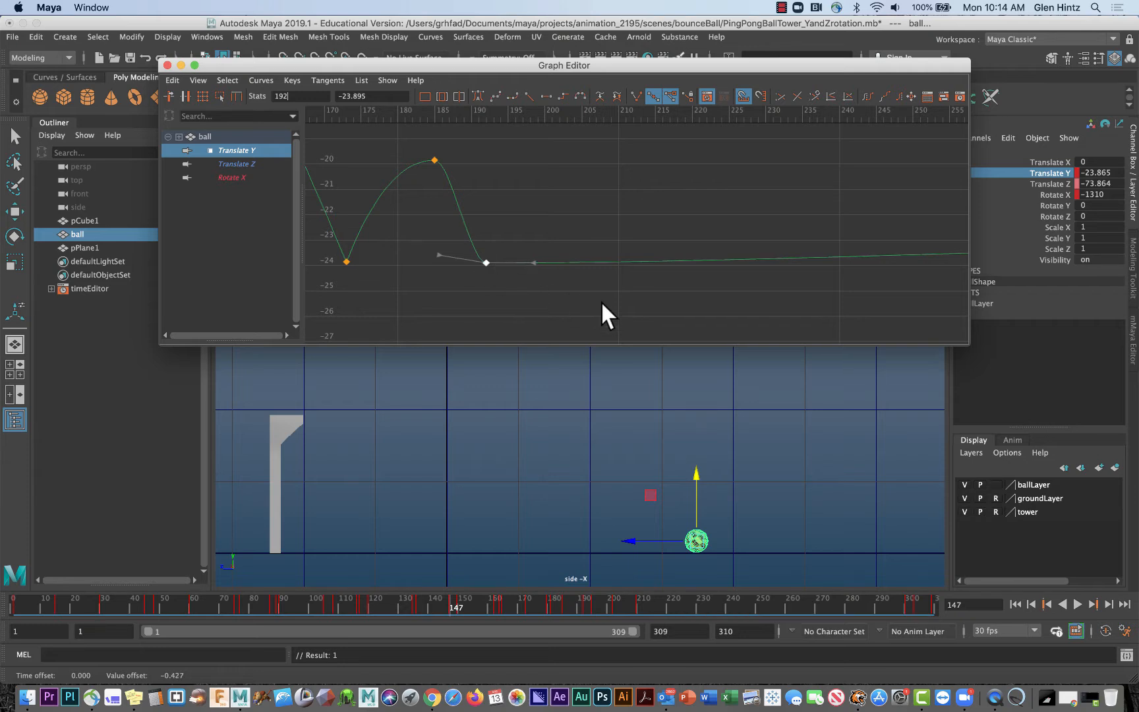
- Lower the final Translate Y key at frame 309 to about -23.895 so the curve runs flat from frame 192
middle_click_drag(634, 309, 533, 298, "alt")
scroll(642, 294, "down", 4)
middle_click_drag(699, 308, 587, 312, "alt")
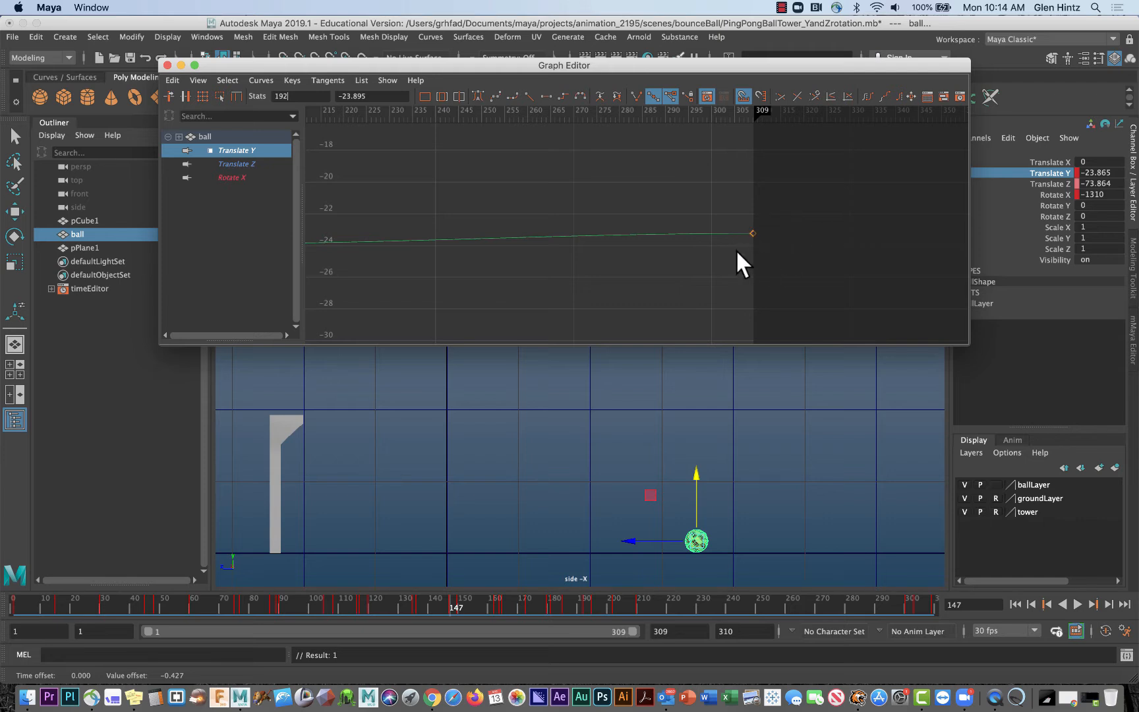
middle_click_drag(724, 257, 818, 276, "alt")
left_click_drag(840, 246, 854, 259)
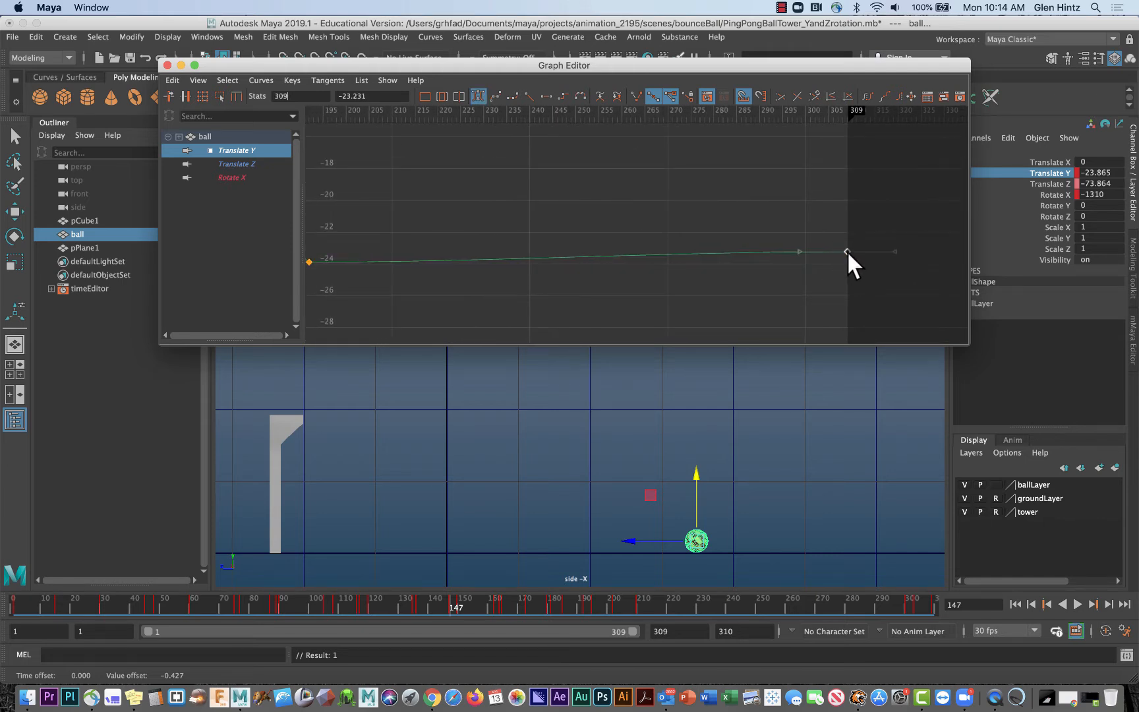
mouse_move(849, 254)
middle_mouse_down()
mouse_move(827, 285)
mouse_move(844, 263)
middle_mouse_up()
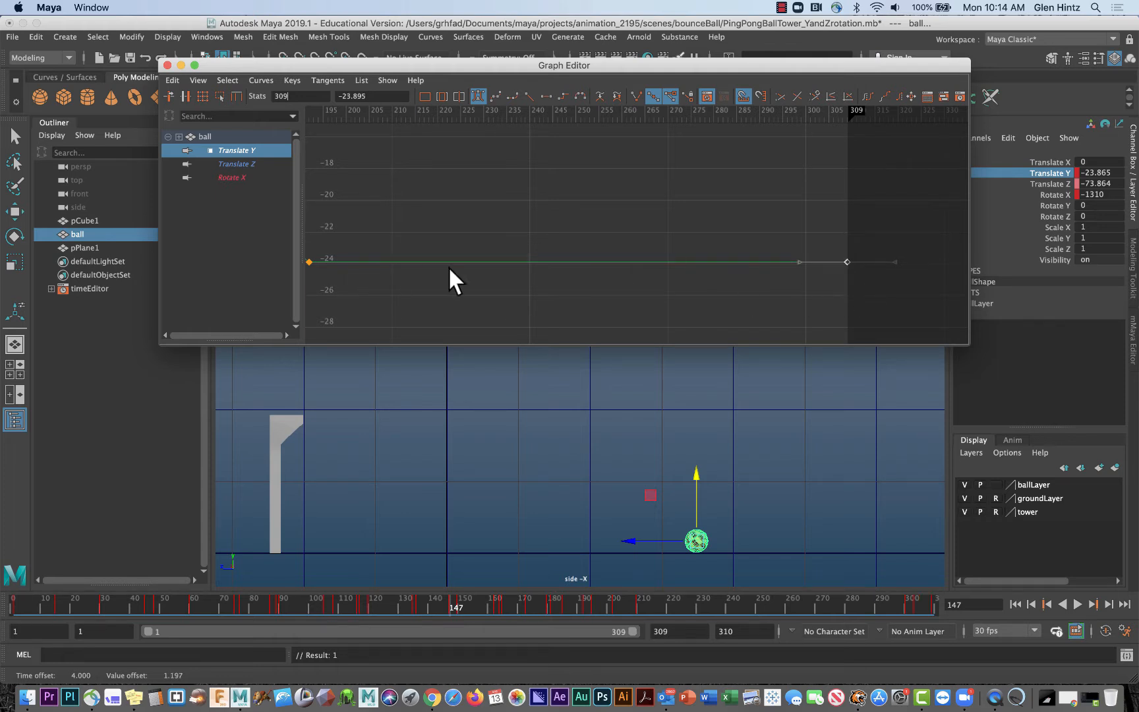
- View the whole Translate Y curve and scrub the animation back to frame 57 to check the ground contacts
key("a")
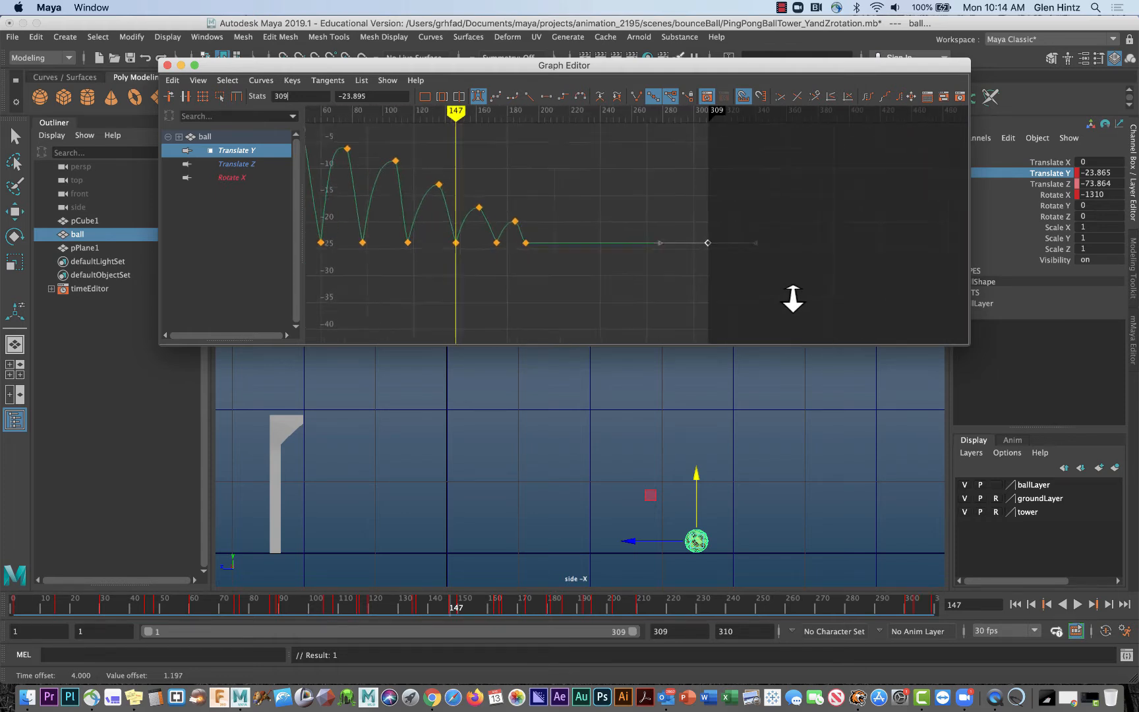
middle_click_drag(745, 297, 873, 318, "alt")
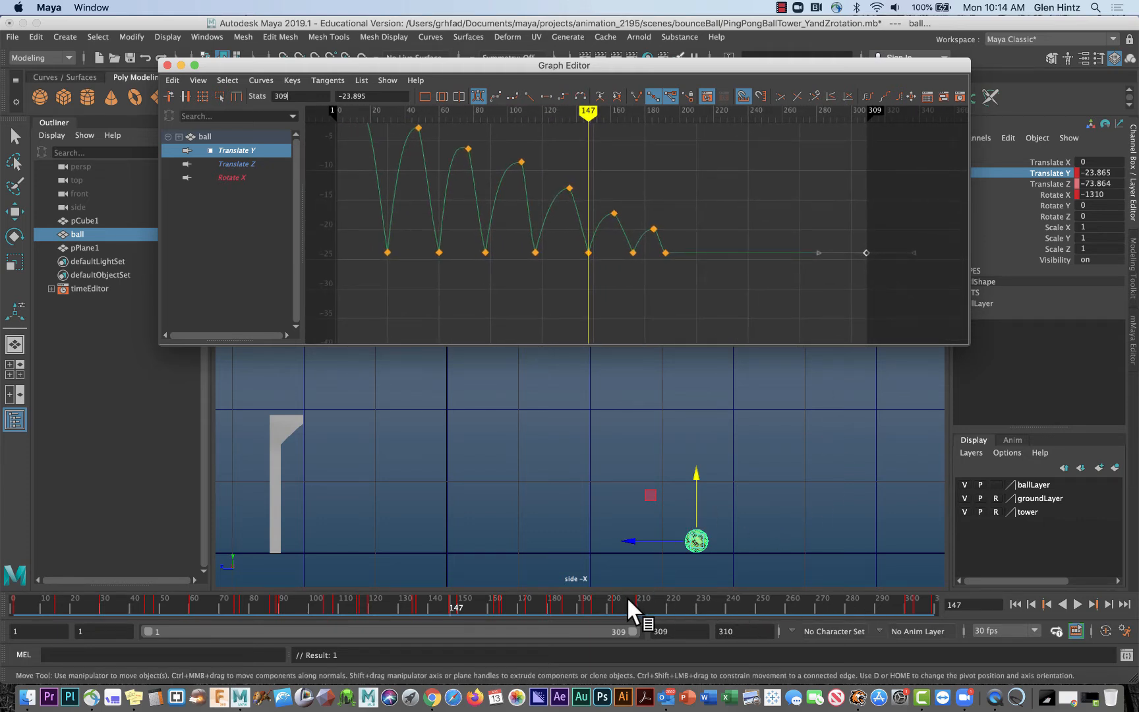
left_click(634, 599)
left_click_drag(634, 600, 178, 614)
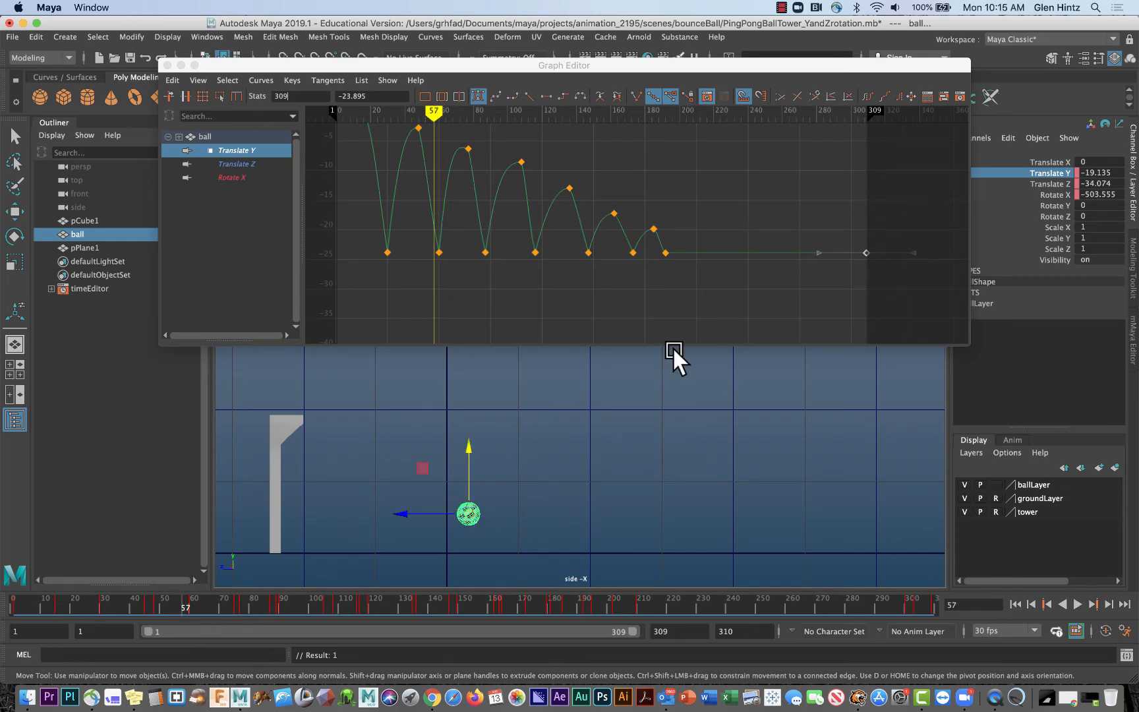
- Show only the ball's Translate Z curve and delete all keys between the frame 15 key and the final key
left_click(238, 165)
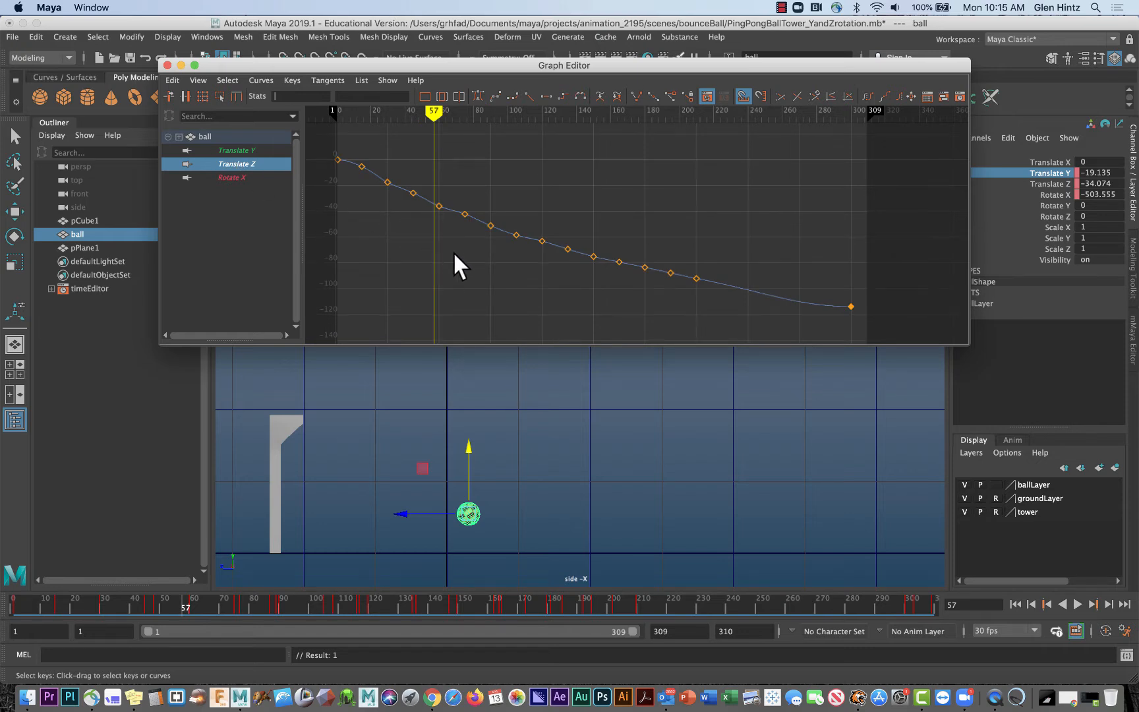
key("f")
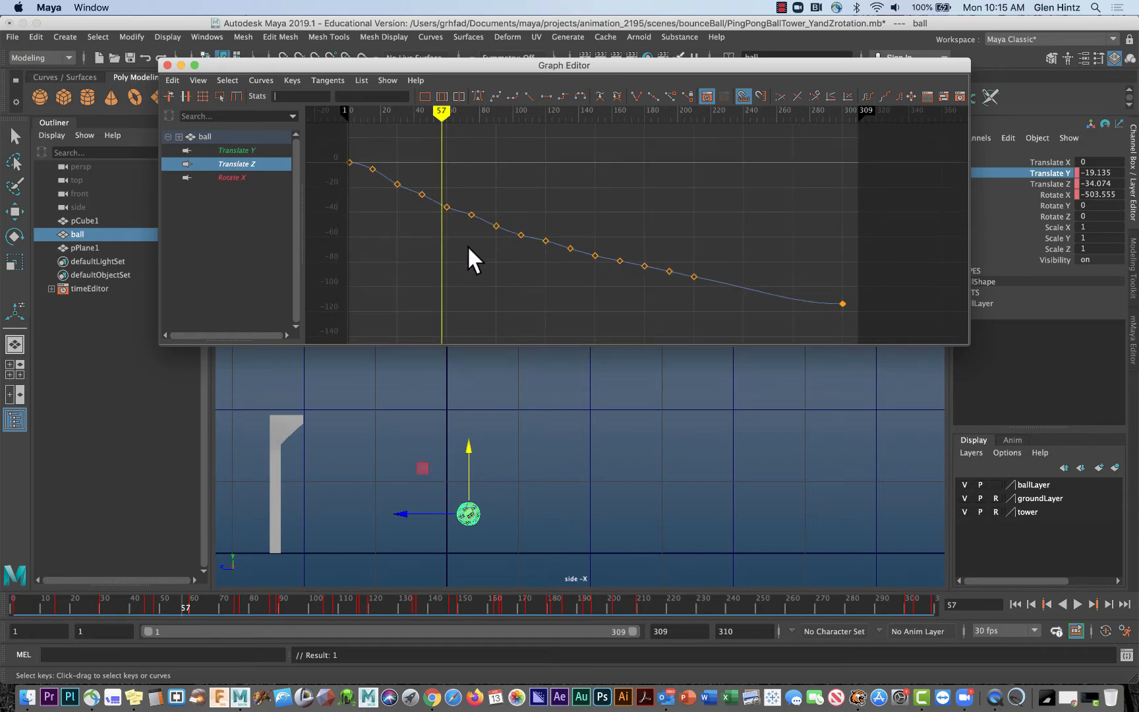
middle_click_drag(468, 245, 508, 252, "alt")
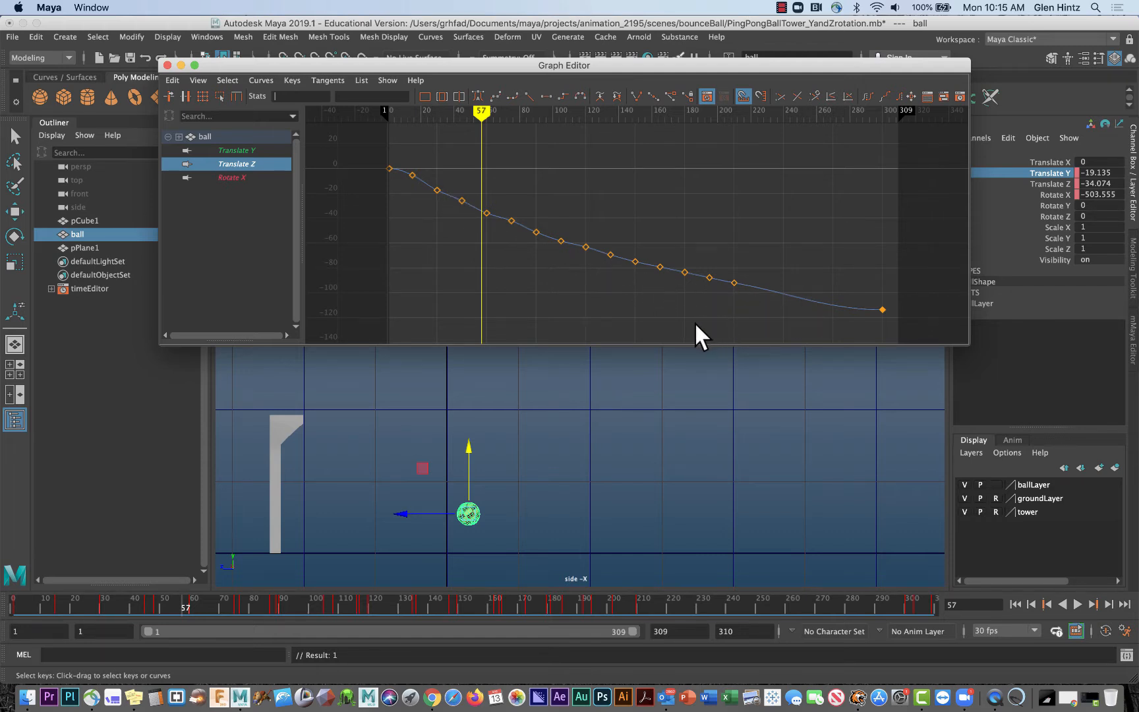
left_click_drag(425, 170, 748, 299)
key("Delete")
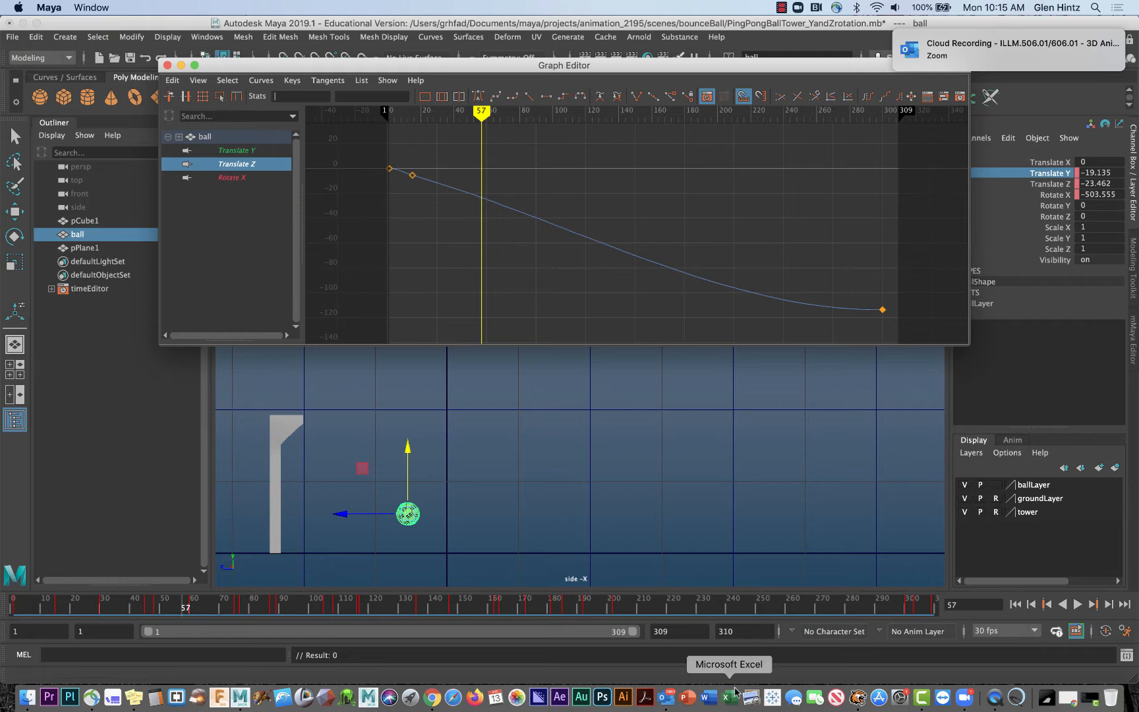
left_click(798, 10)
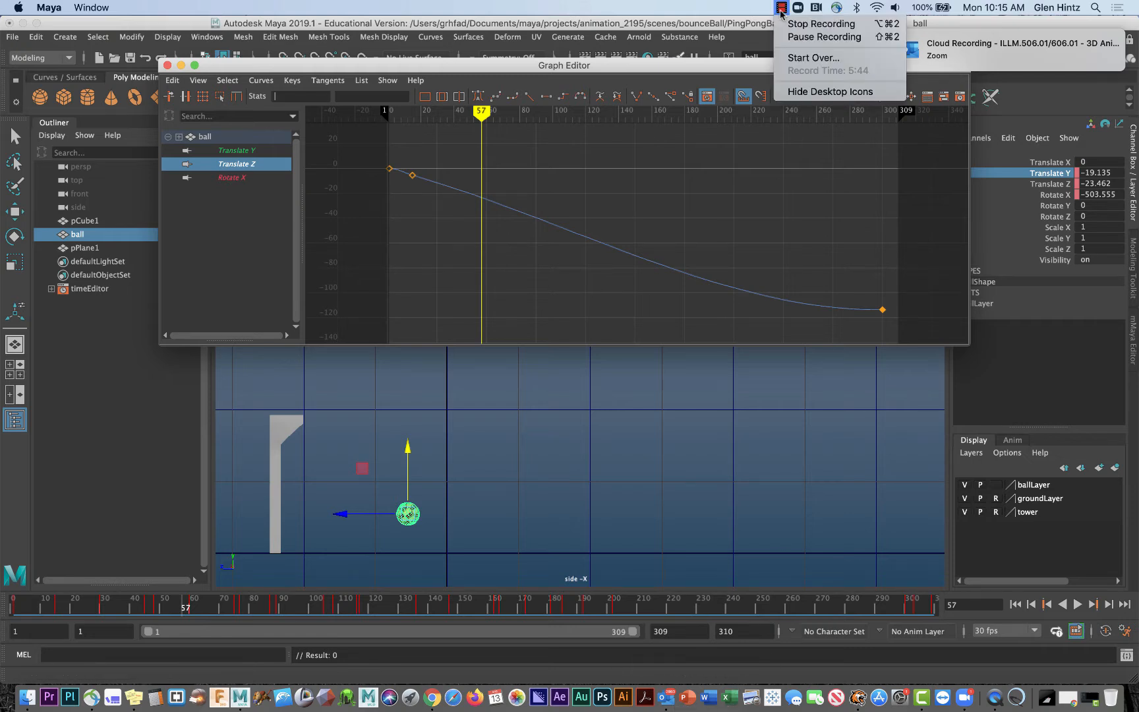
left_click(824, 36)
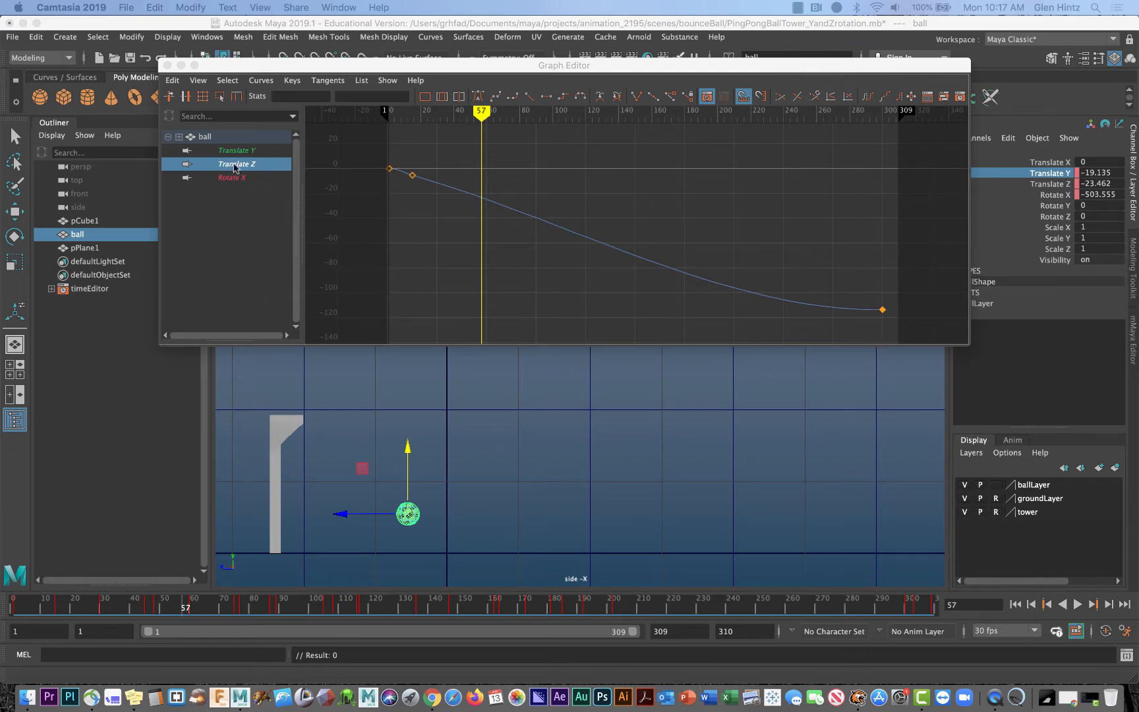
- Move the current time to frame -10 and select the Translate Z key at frame 1 to inspect the curve's start
left_click_drag(482, 110, 371, 257)
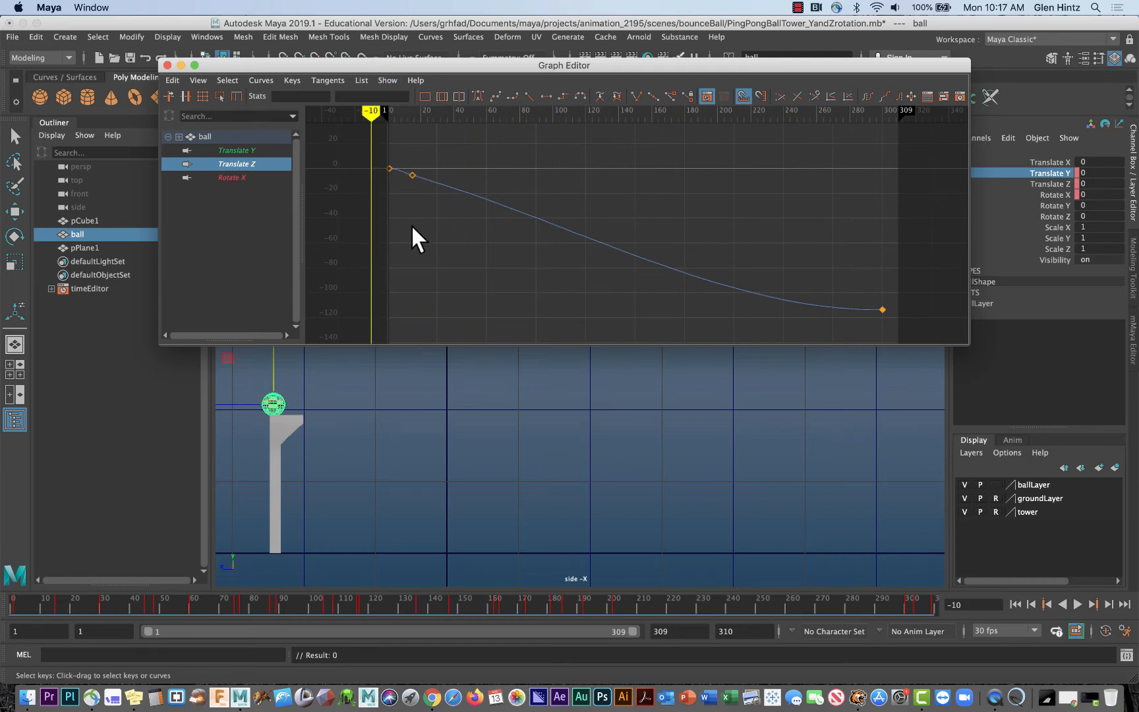
middle_click_drag(420, 290, 552, 299, "alt")
right_click_drag(531, 289, 561, 293, "alt")
middle_click_drag(531, 266, 703, 354, "alt")
right_click_drag(544, 287, 585, 289, "alt")
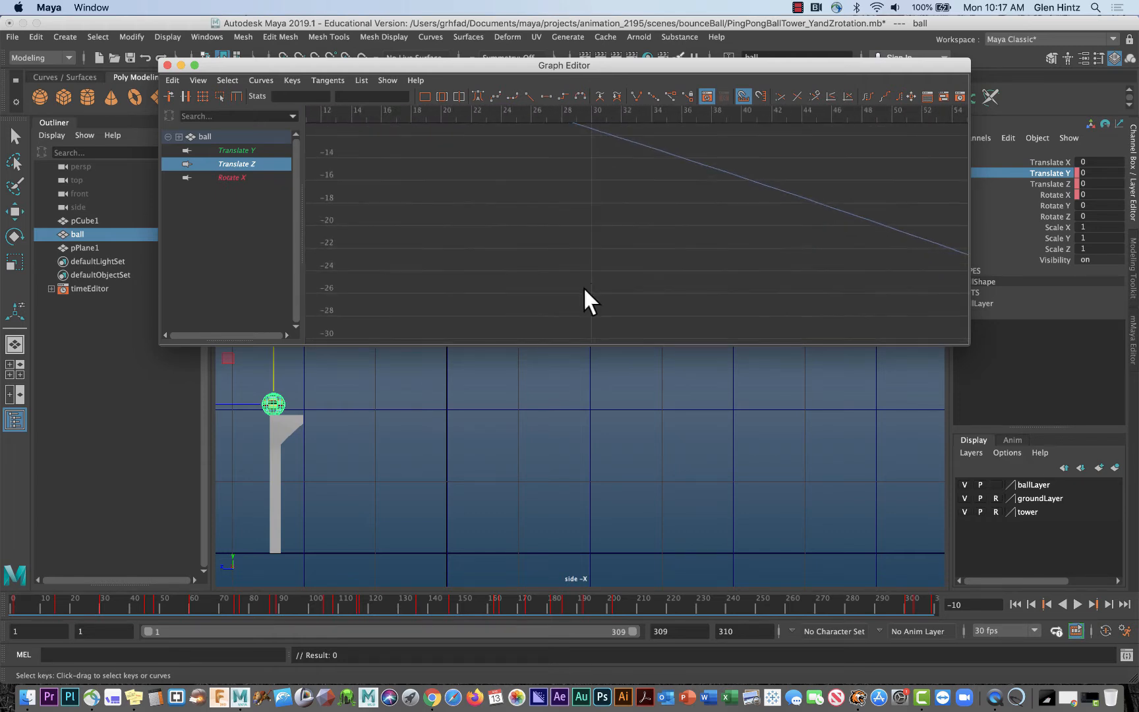
mouse_move(589, 300)
middle_mouse_down("alt")
mouse_move(621, 294)
mouse_move(786, 369)
mouse_move(511, 214)
mouse_move(607, 285)
middle_mouse_up("alt")
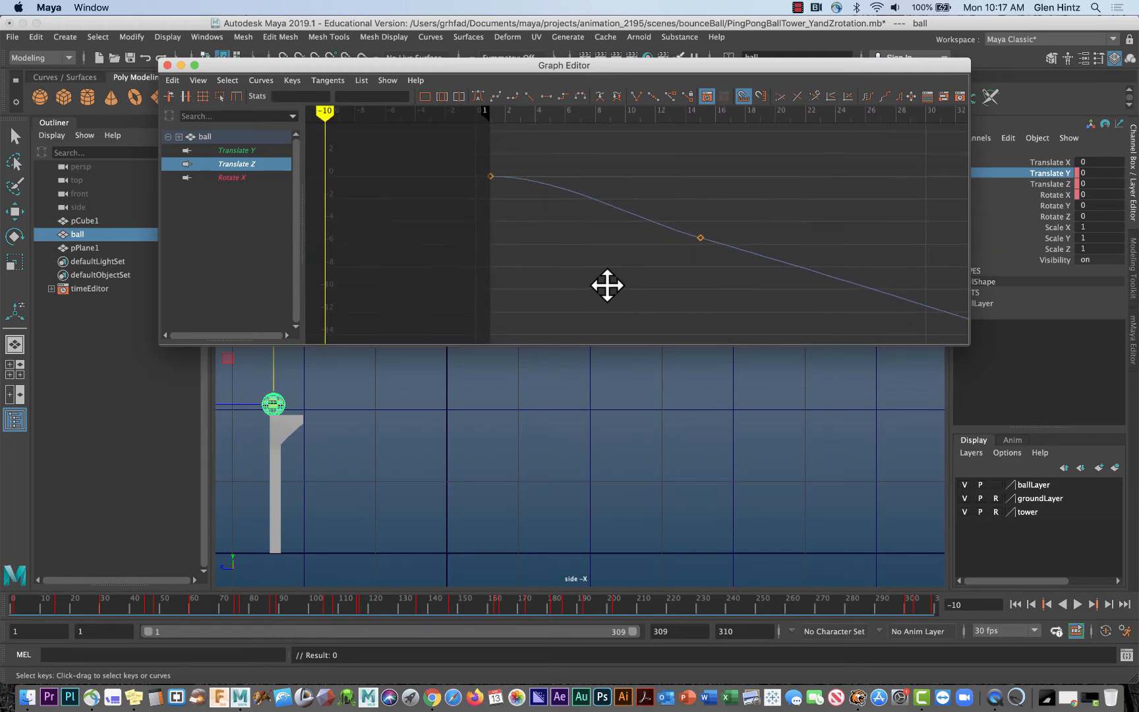
right_click_drag(534, 265, 547, 275, "alt")
middle_click_drag(547, 275, 689, 304, "alt")
right_click_drag(612, 283, 628, 287, "alt")
middle_click_drag(588, 261, 669, 314, "alt")
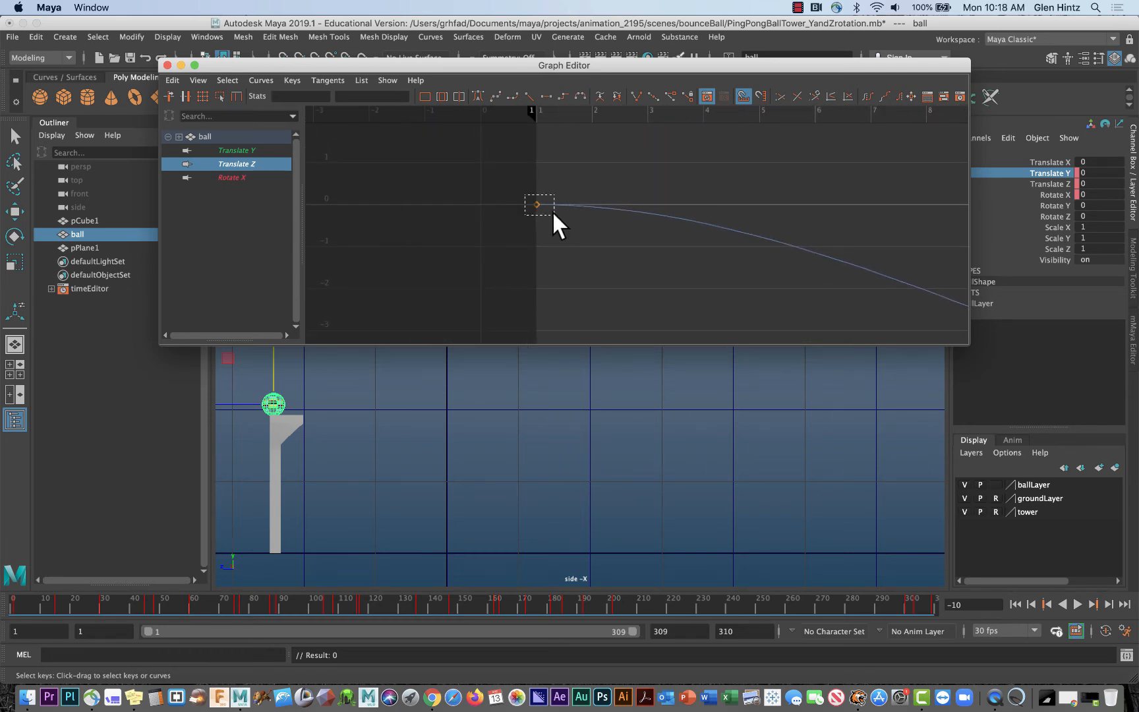
left_click_drag(554, 212, 554, 215)
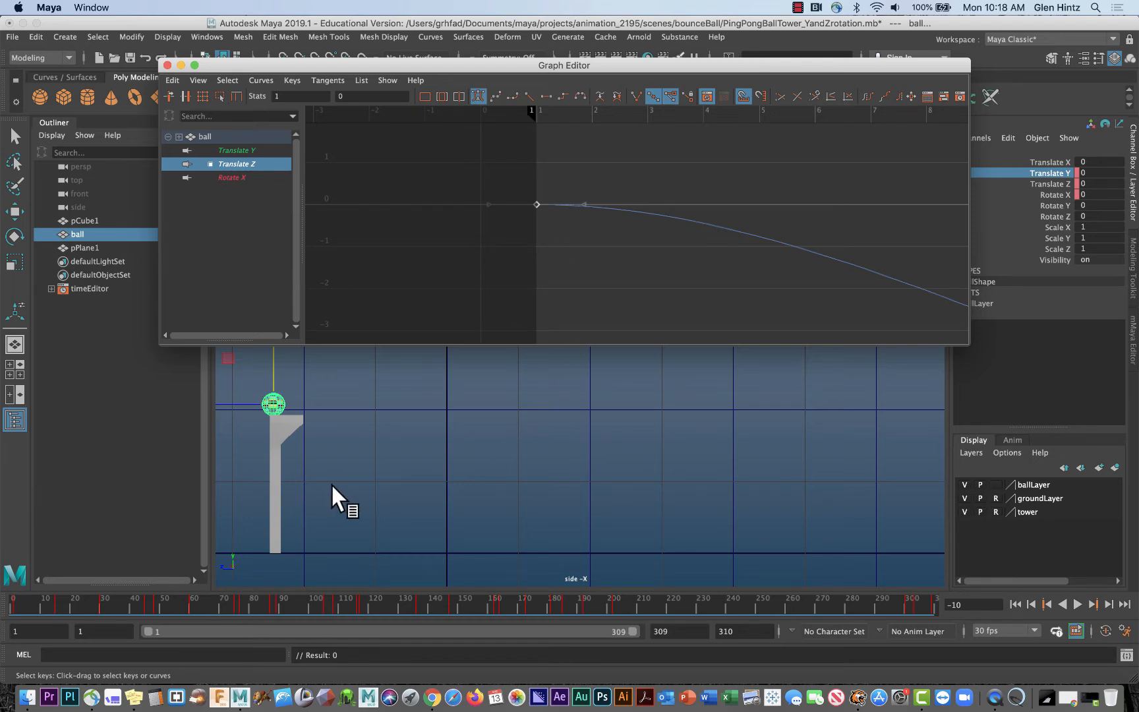
- Get a close side view of the ball on top of the tower, clear the selection and play the animation
middle_click_drag(331, 483, 457, 518, "alt")
right_click_drag(455, 504, 511, 480, "alt")
middle_click_drag(510, 480, 689, 424, "alt")
right_click_drag(638, 460, 763, 495, "alt")
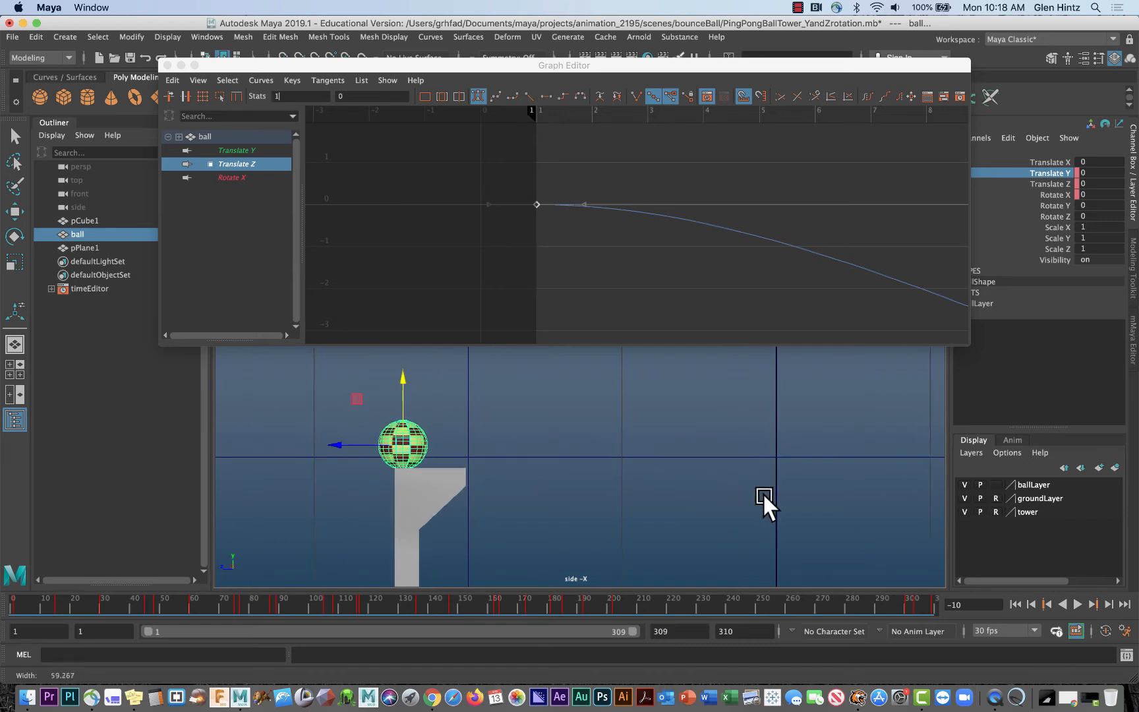
key("q")
left_click(672, 493)
key("alt+v")
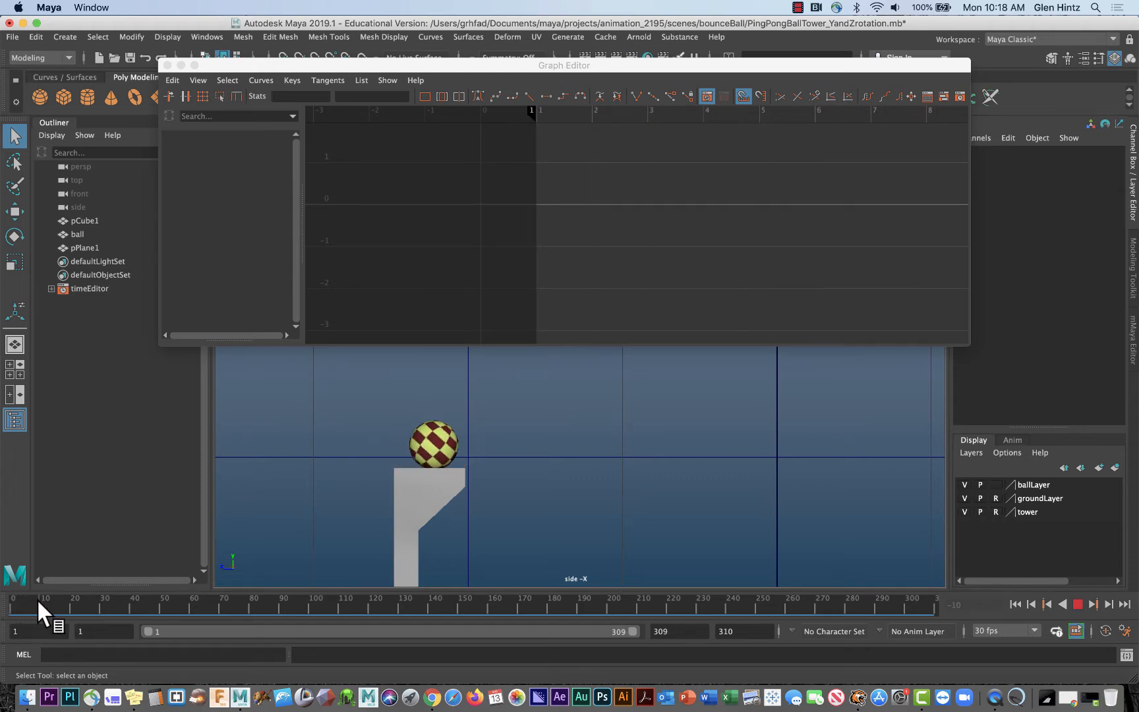
- Return to frame 1, isolate the ball's Translate Z curve and tilt the first key's outgoing tangent upward by about 2.5 units
mouse_move(54, 599)
left_mouse_down()
mouse_move(8, 598)
mouse_move(71, 608)
mouse_move(1, 609)
left_mouse_up()
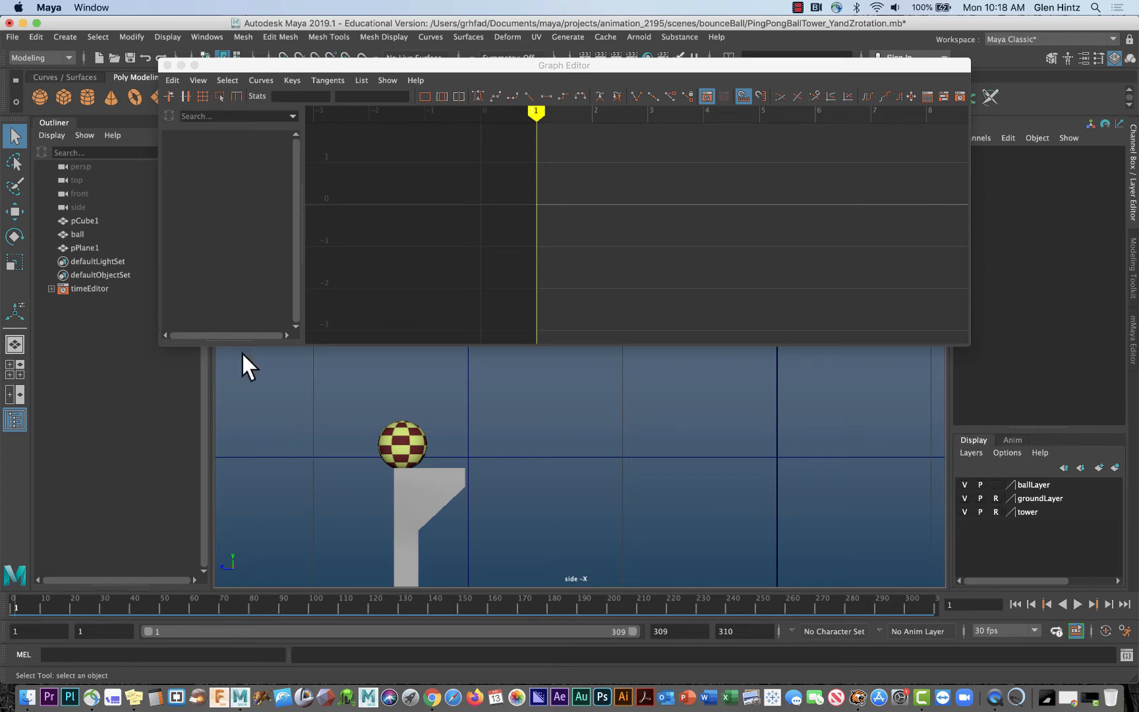
left_click(395, 438)
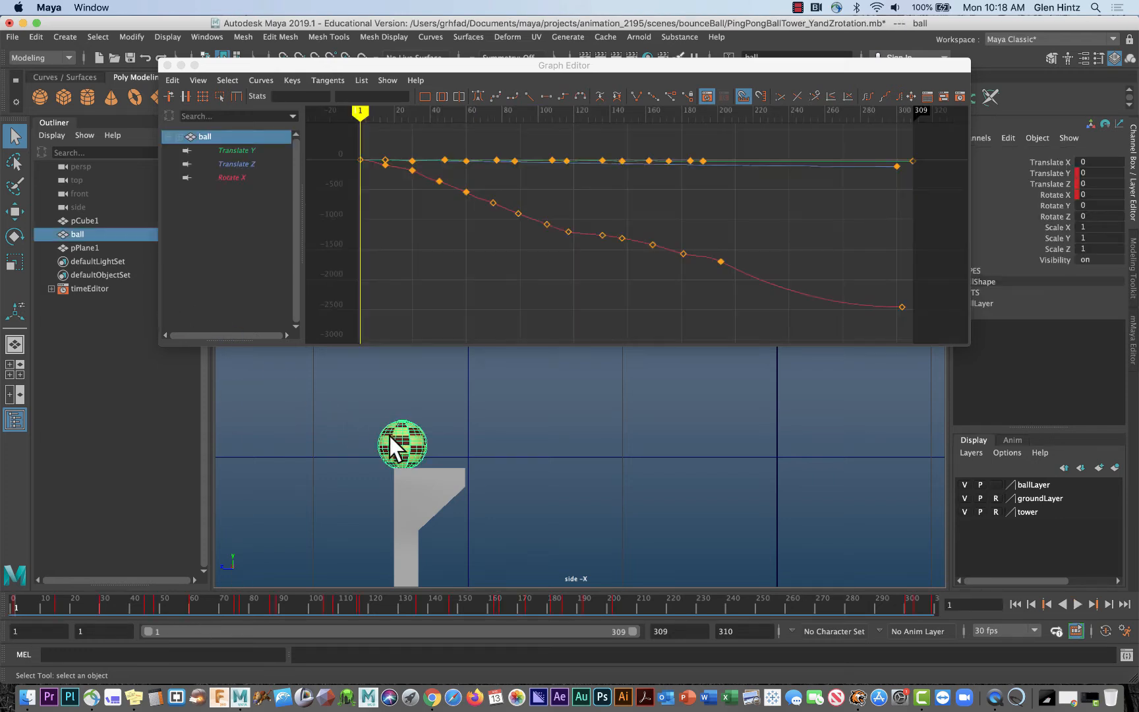
left_click(240, 163)
scroll(373, 250, "up", 5)
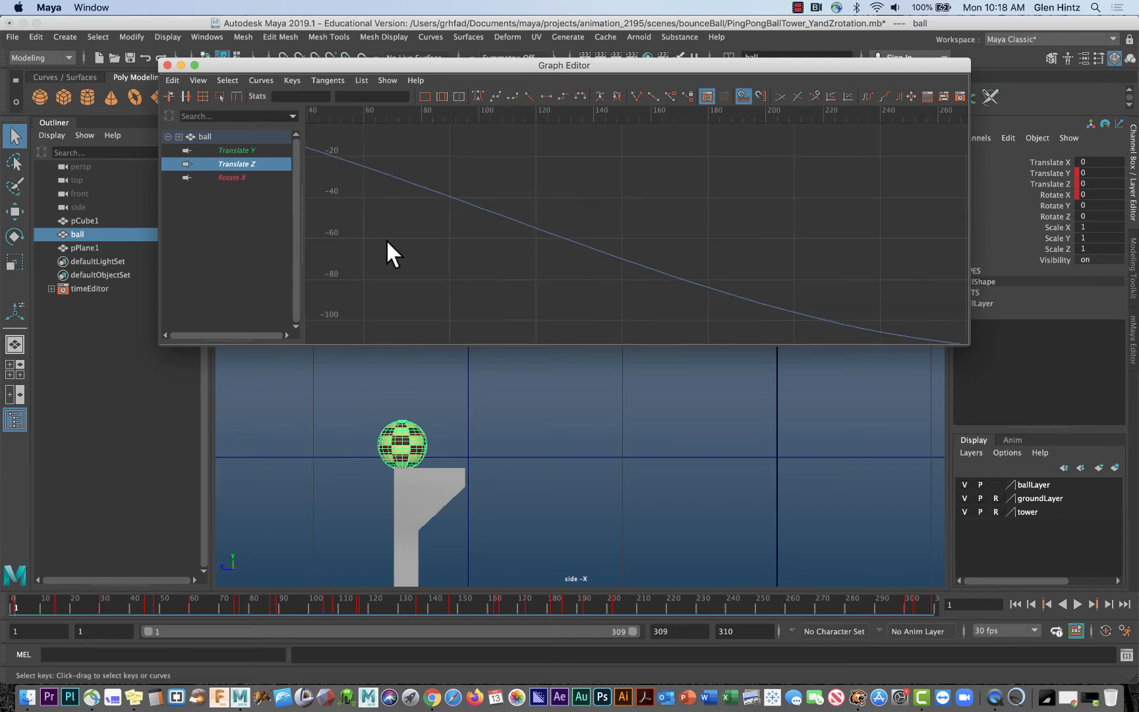
middle_click_drag(399, 232, 722, 303, "alt")
right_click_drag(526, 254, 554, 262, "alt")
middle_click_drag(554, 261, 742, 345, "alt")
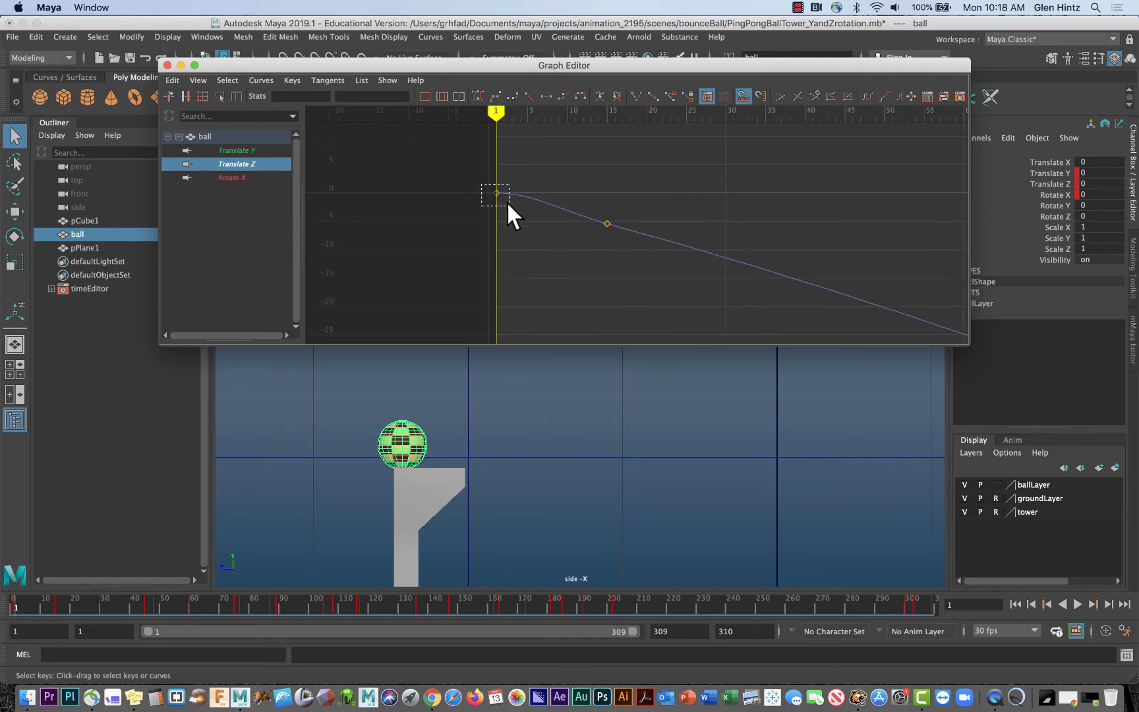
left_click_drag(509, 204, 551, 193)
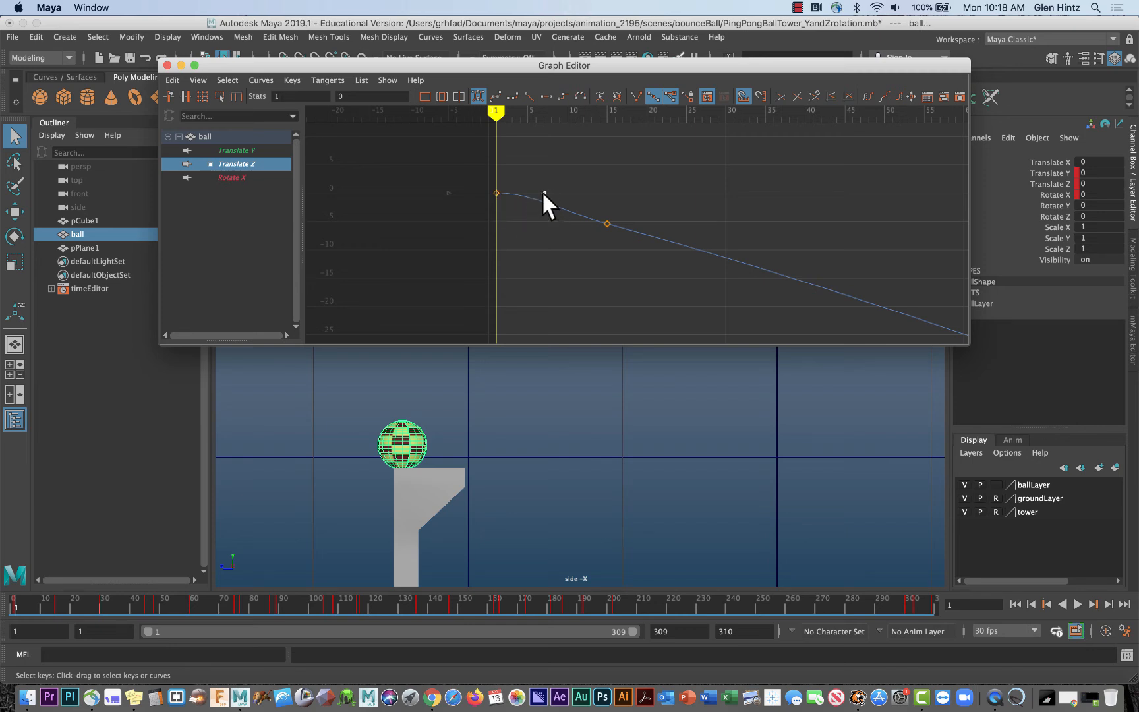
middle_click_drag(543, 192, 544, 179)
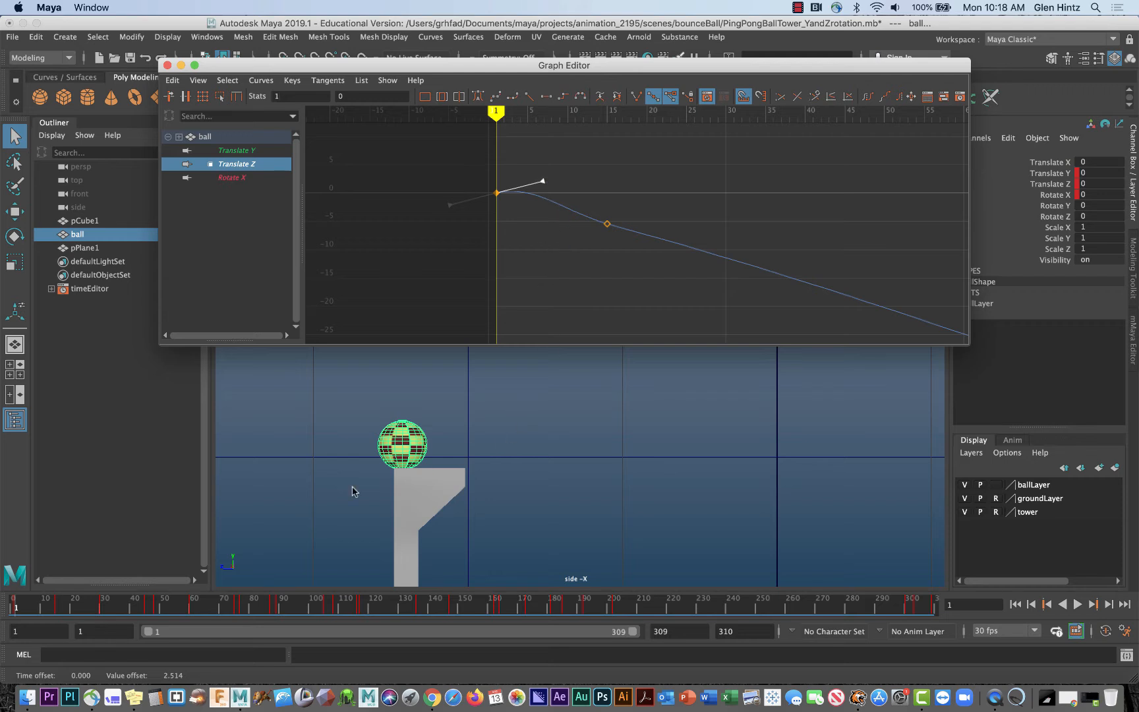
- Play and scrub the first few frames to check the ball's slight backward roll on top of the tower
left_click(12, 601)
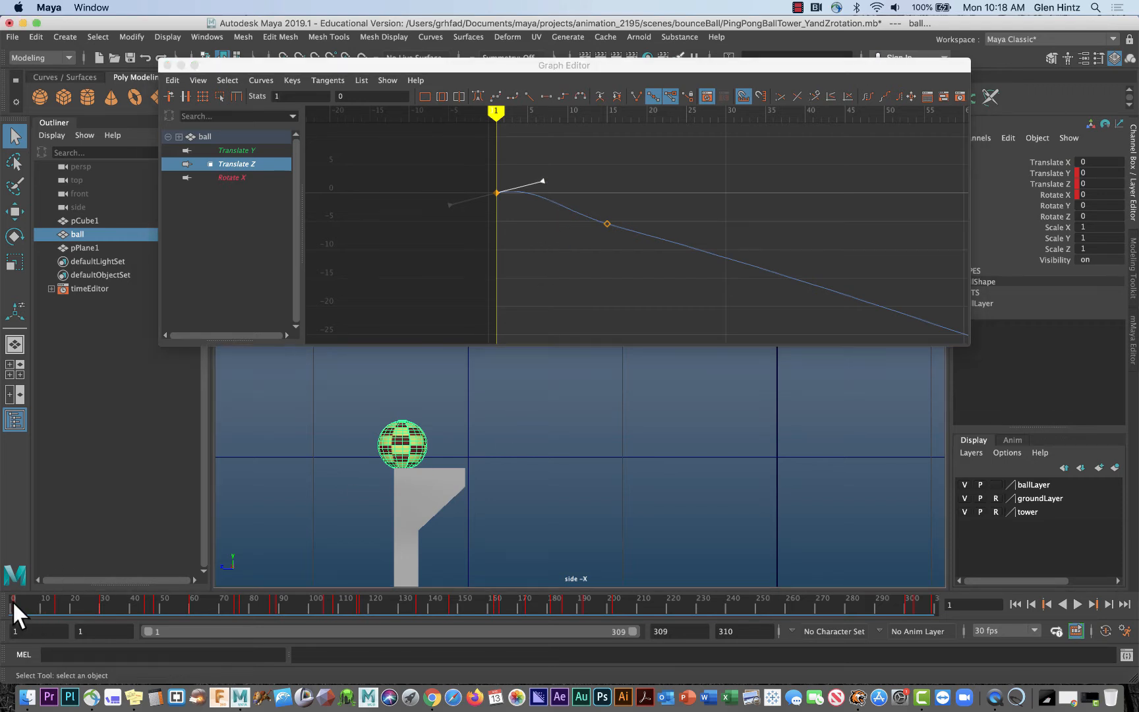
key("alt+v")
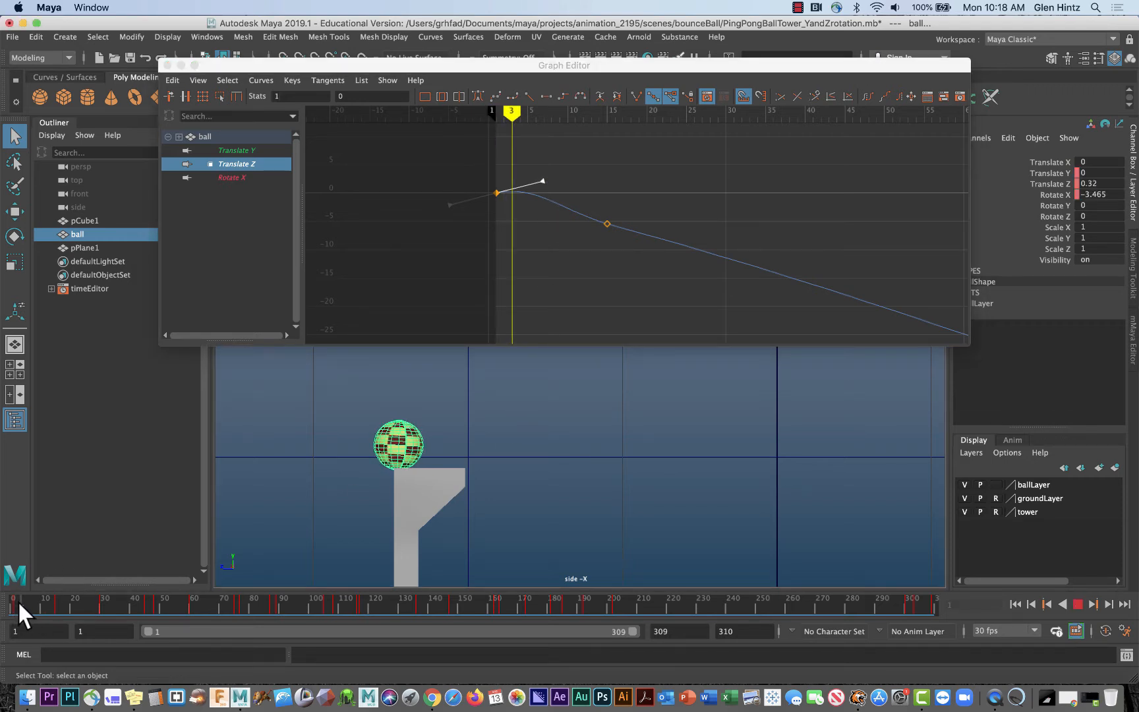
left_click(17, 600)
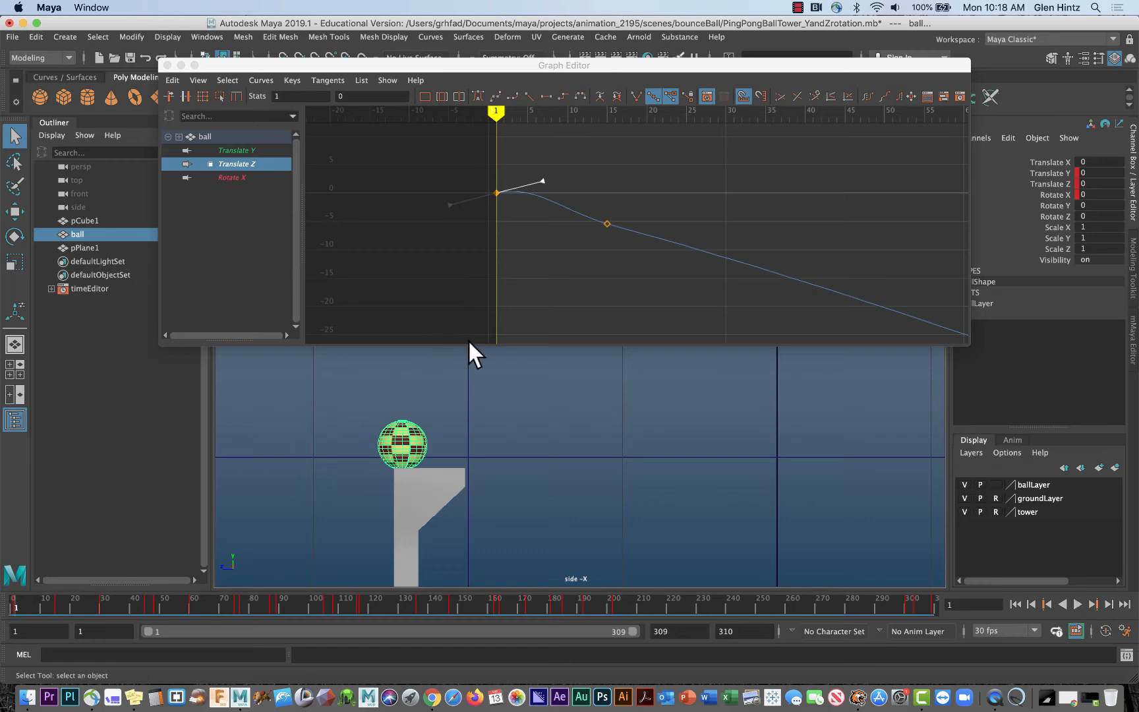
mouse_move(532, 301)
middle_mouse_down("alt")
mouse_move(557, 323)
mouse_move(760, 333)
middle_mouse_up("alt")
scroll(547, 315, "up", 6)
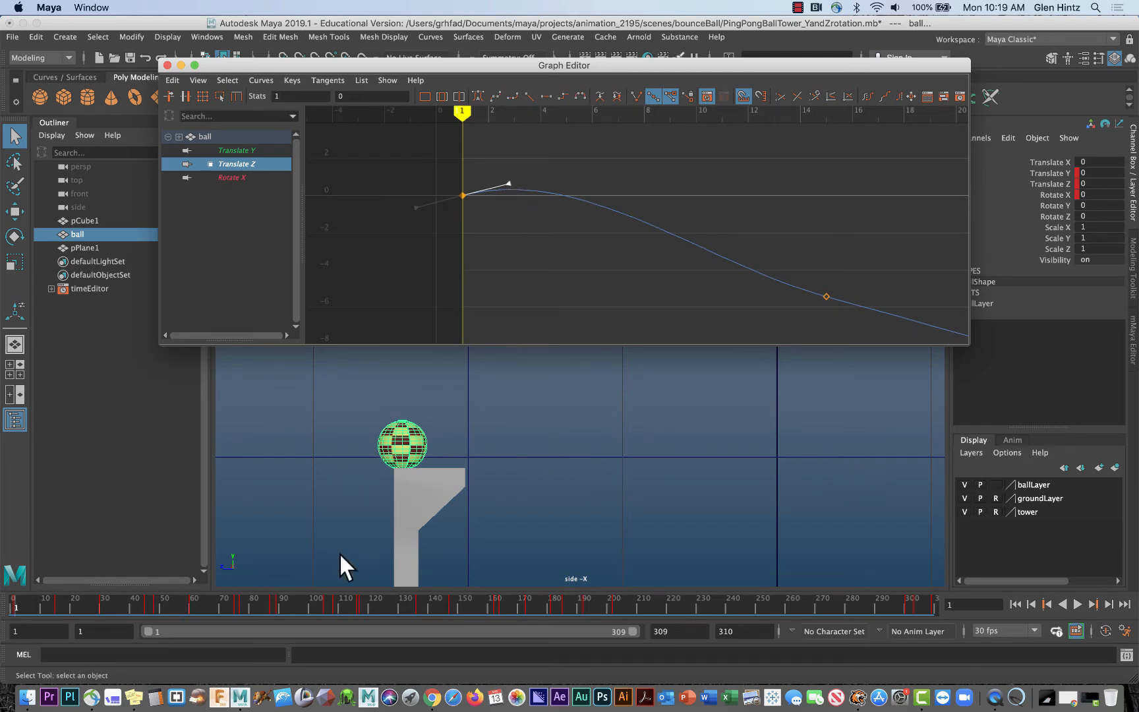
left_click(13, 602)
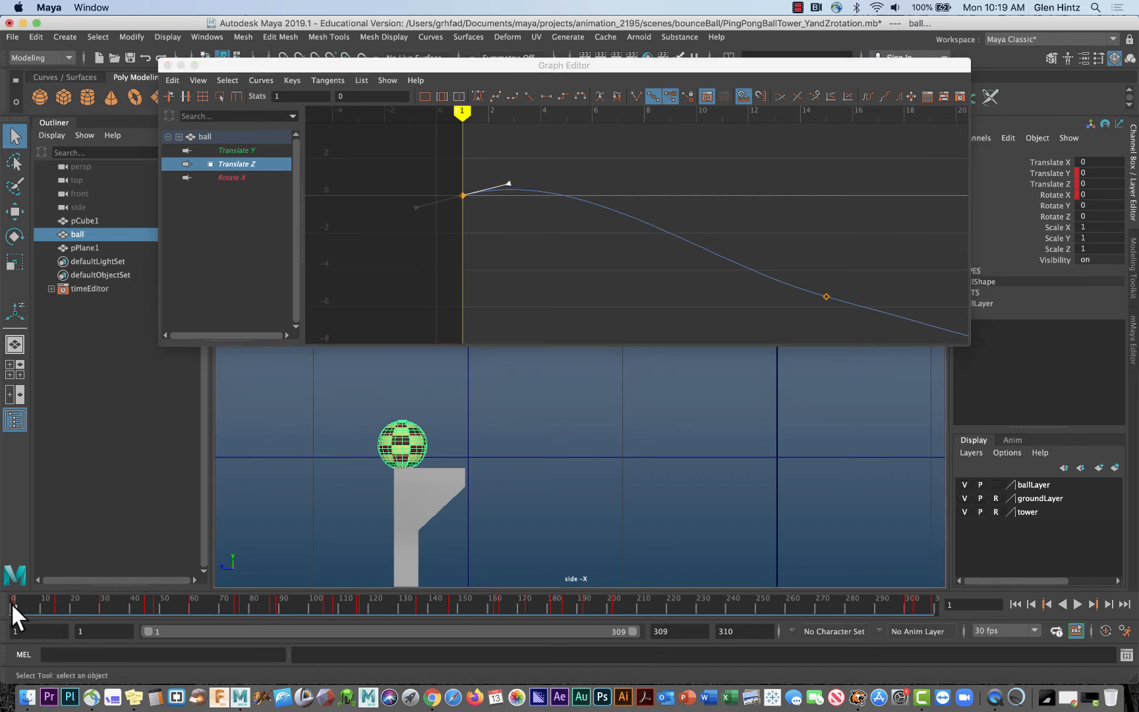
key("alt+v")
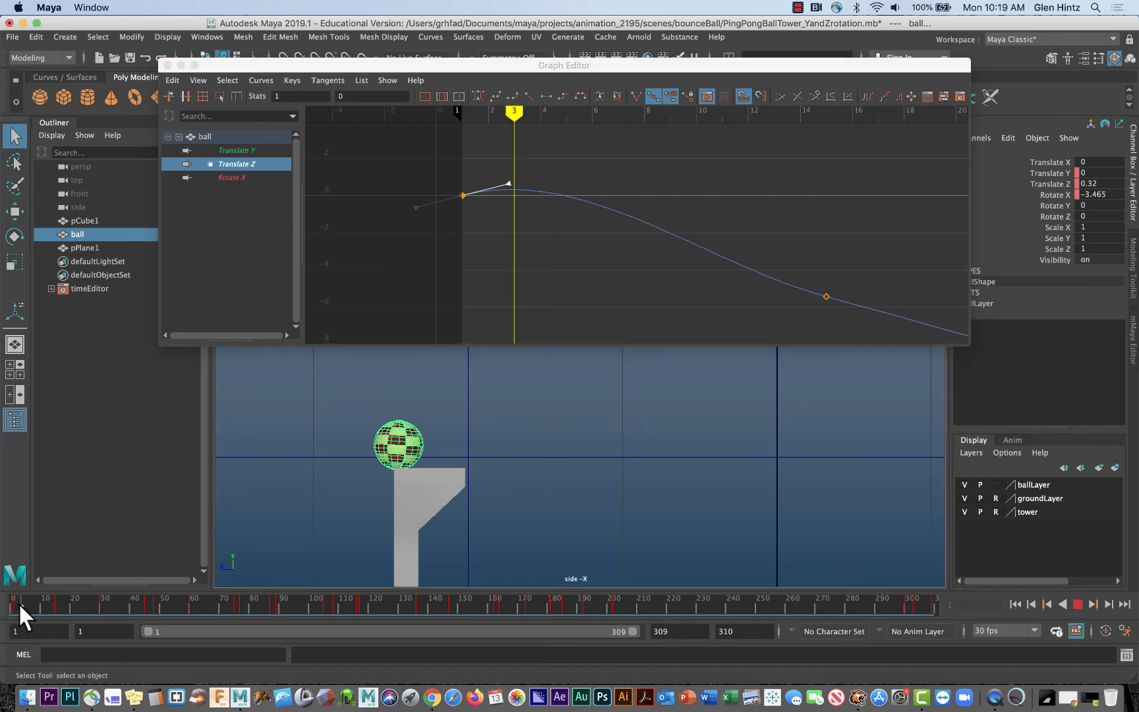
mouse_move(19, 603)
left_mouse_down()
mouse_move(63, 602)
mouse_move(2, 600)
mouse_move(47, 600)
mouse_move(12, 590)
left_mouse_up()
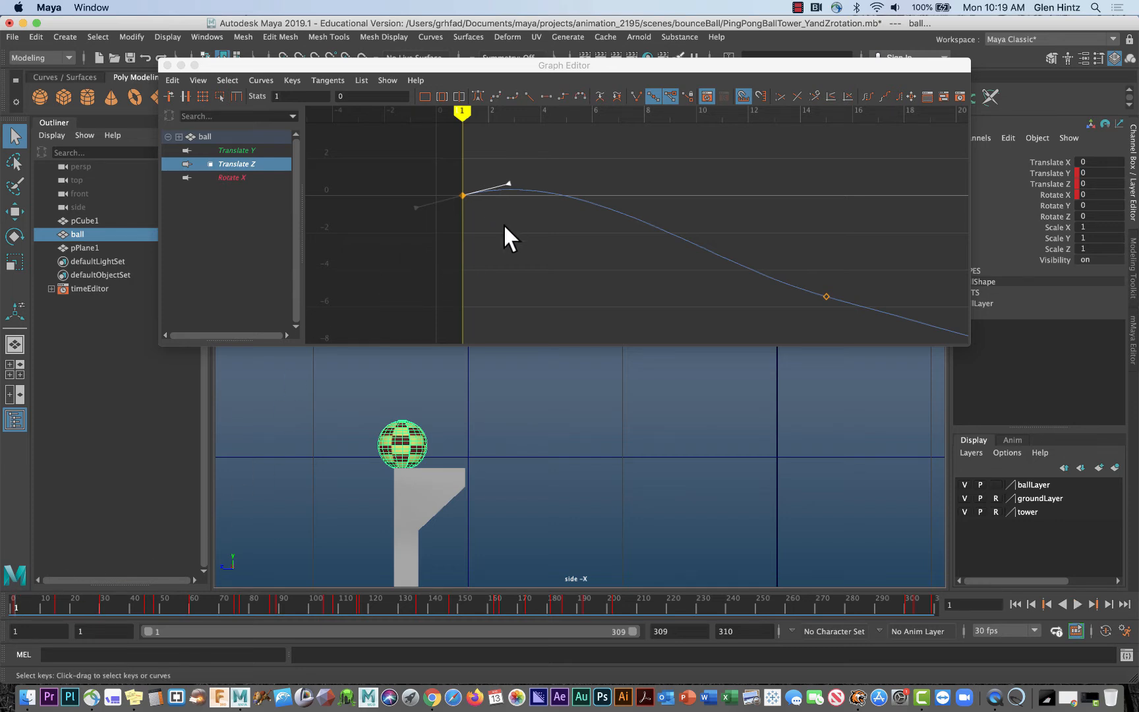
left_click(14, 600)
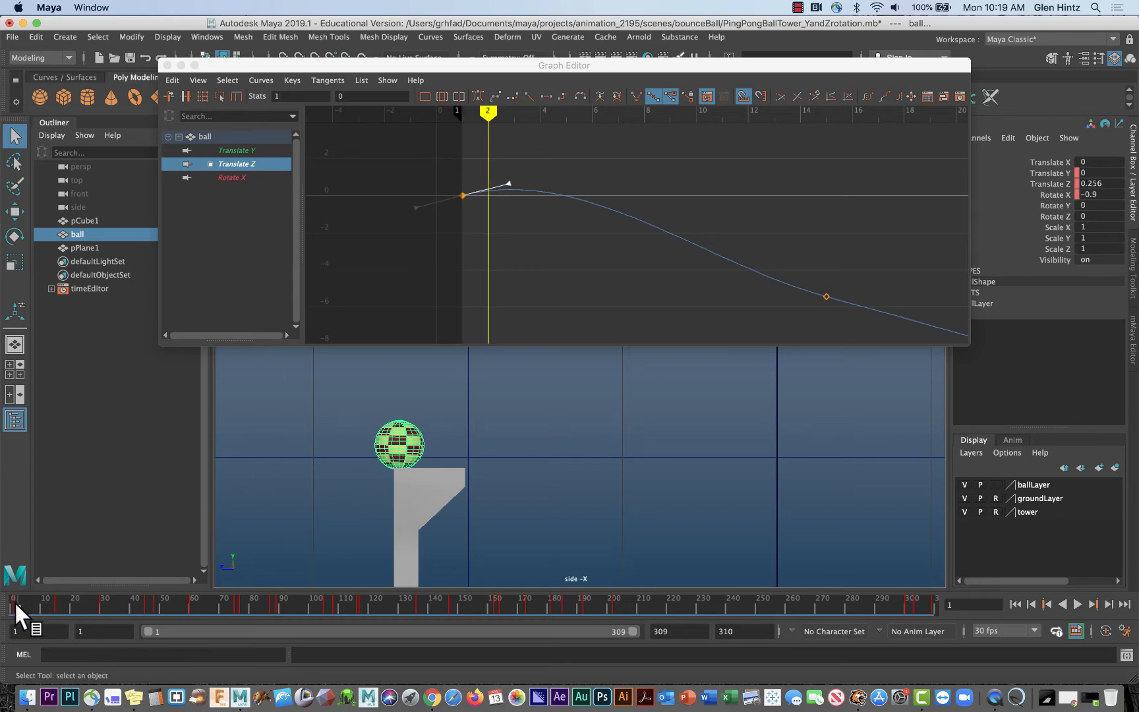
mouse_move(16, 600)
left_mouse_down()
mouse_move(7, 597)
mouse_move(51, 600)
mouse_move(3, 594)
left_mouse_up()
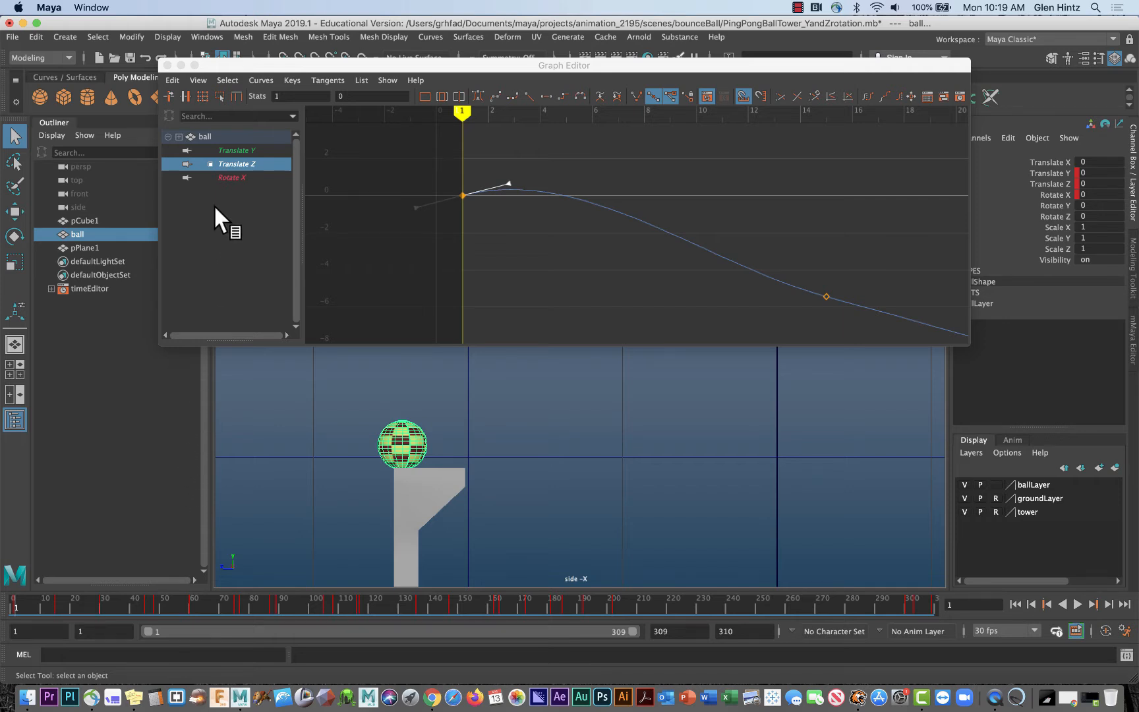
- Show only the ball's Rotate X curve and frame its whole length in the graph
left_click(233, 177)
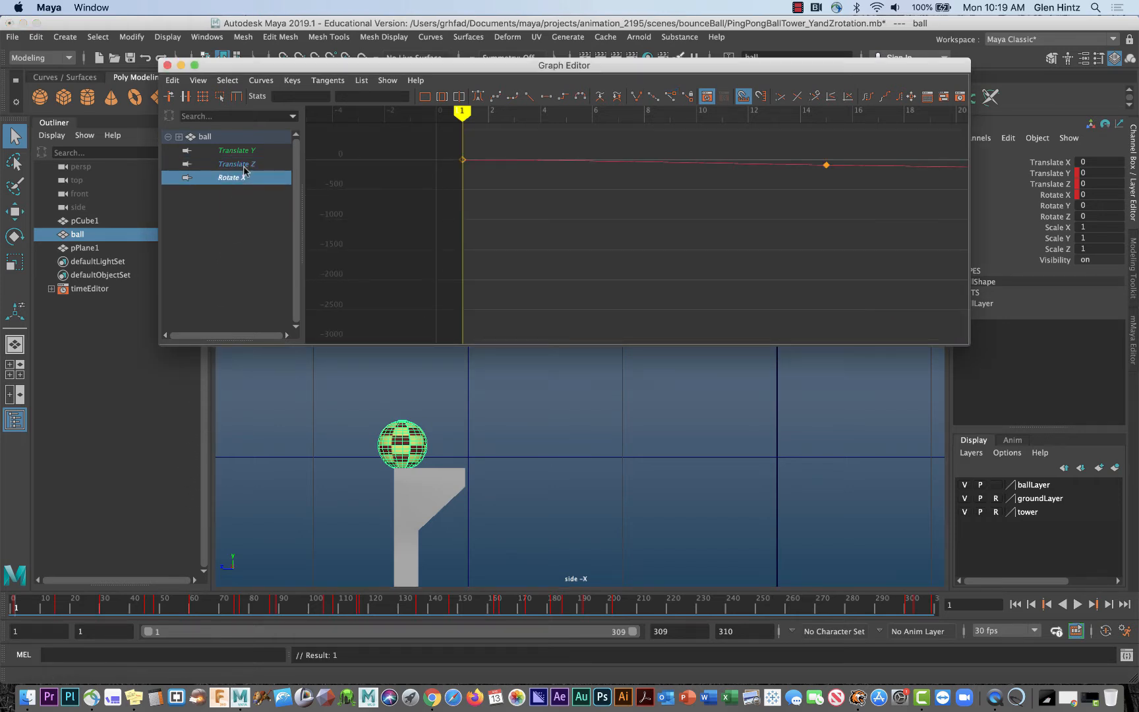
left_click(198, 80)
mouse_move(207, 149)
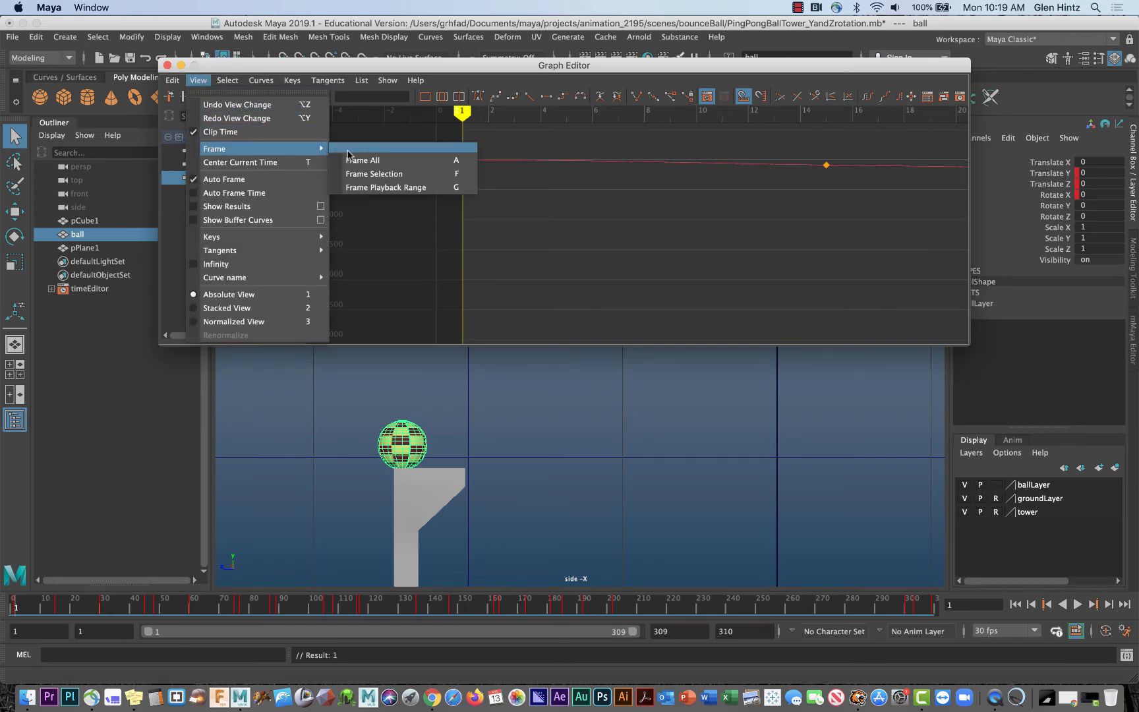
left_click(375, 174)
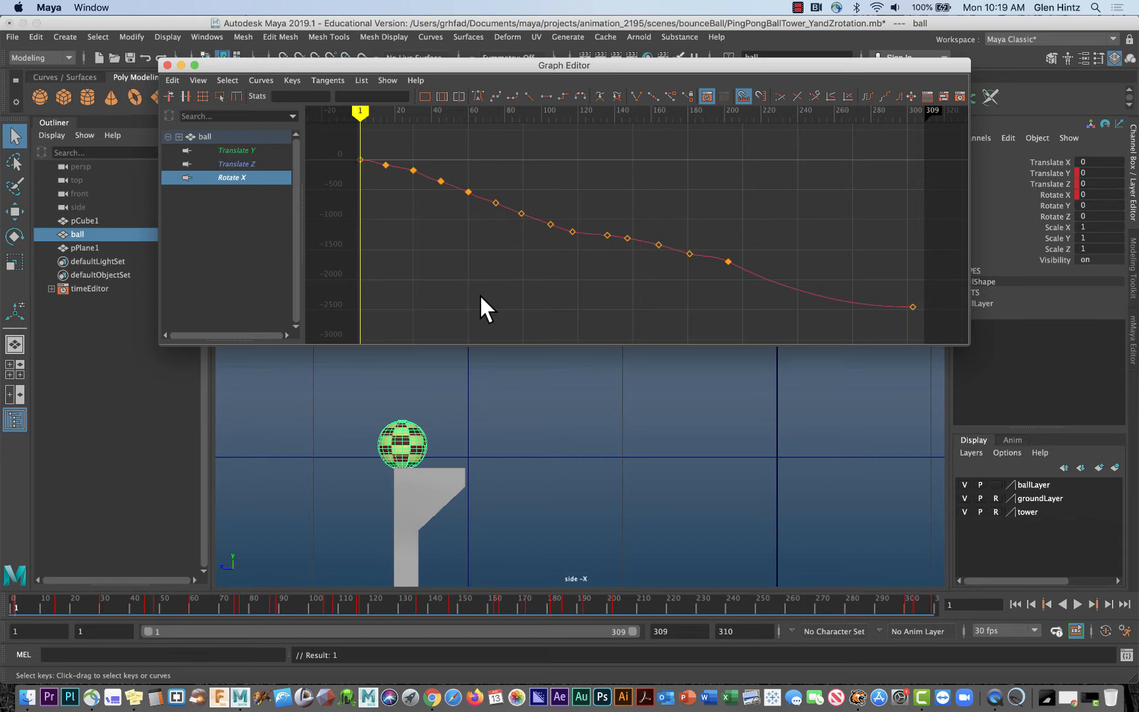
- Fit the tower and the bounce path in the side view, clear the selection and scrub to frame 128 to check the ball's spin
right_click_drag(601, 450, 410, 433, "alt")
middle_click_drag(582, 491, 417, 489, "alt")
right_click_drag(597, 520, 391, 451, "alt")
middle_click_drag(531, 488, 427, 467, "alt")
right_click_drag(494, 487, 415, 481, "alt")
middle_click_drag(410, 478, 360, 510, "alt")
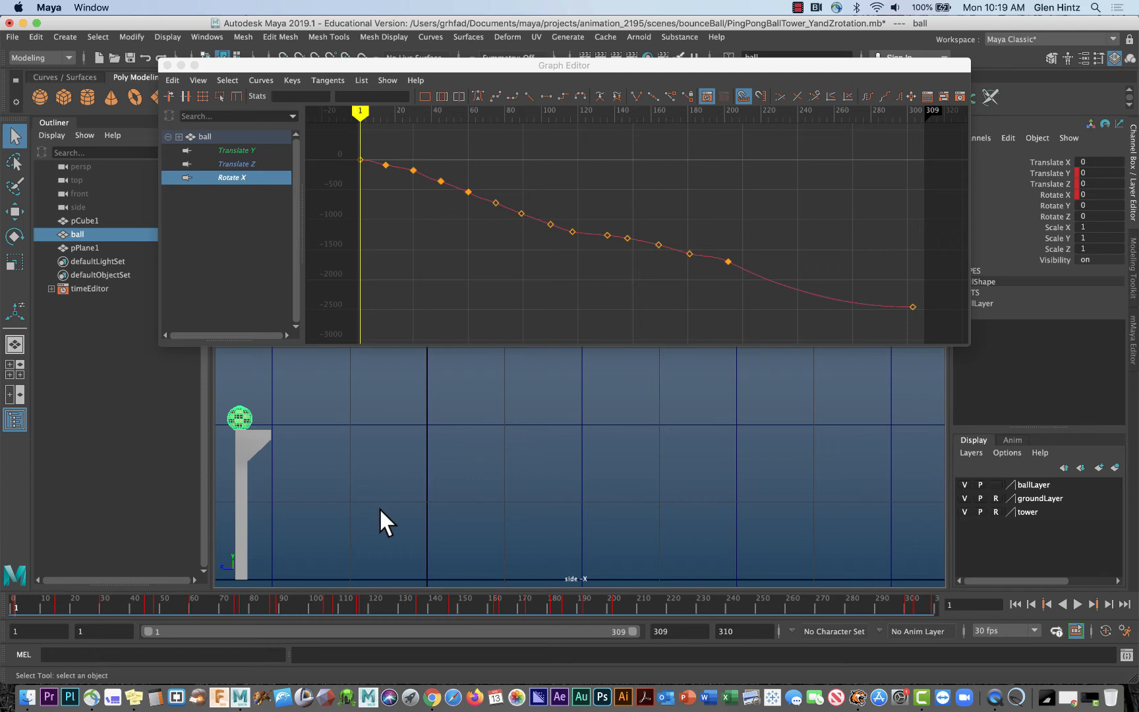
left_click(379, 508)
left_click_drag(71, 593, 390, 593)
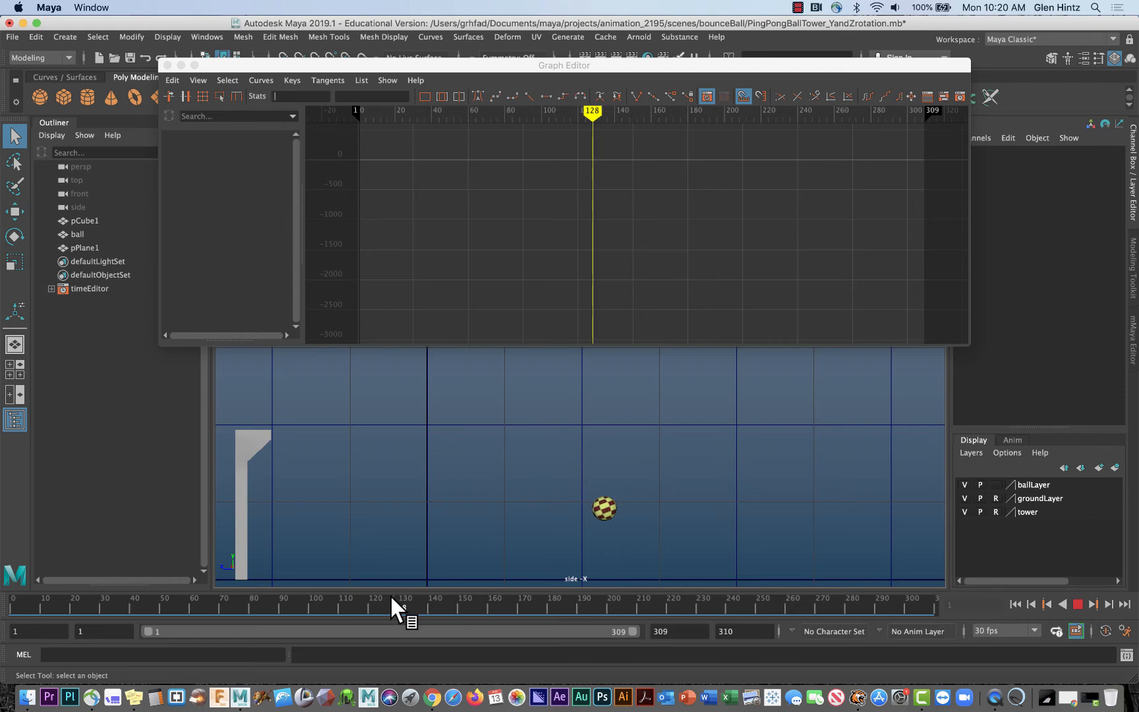
- Compare the ball's spin with its Rotate X curve around frame 123, and scrub on to frame 204 with the ball selected
left_click(604, 509)
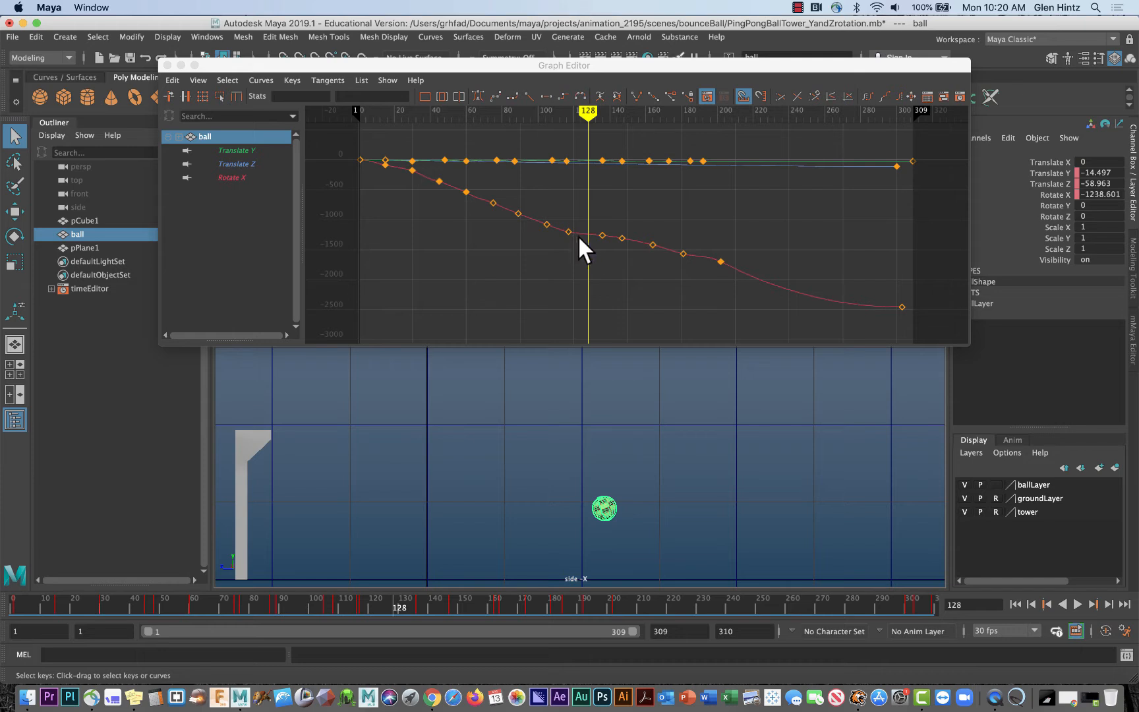
left_click_drag(587, 116, 579, 119)
left_click(629, 393)
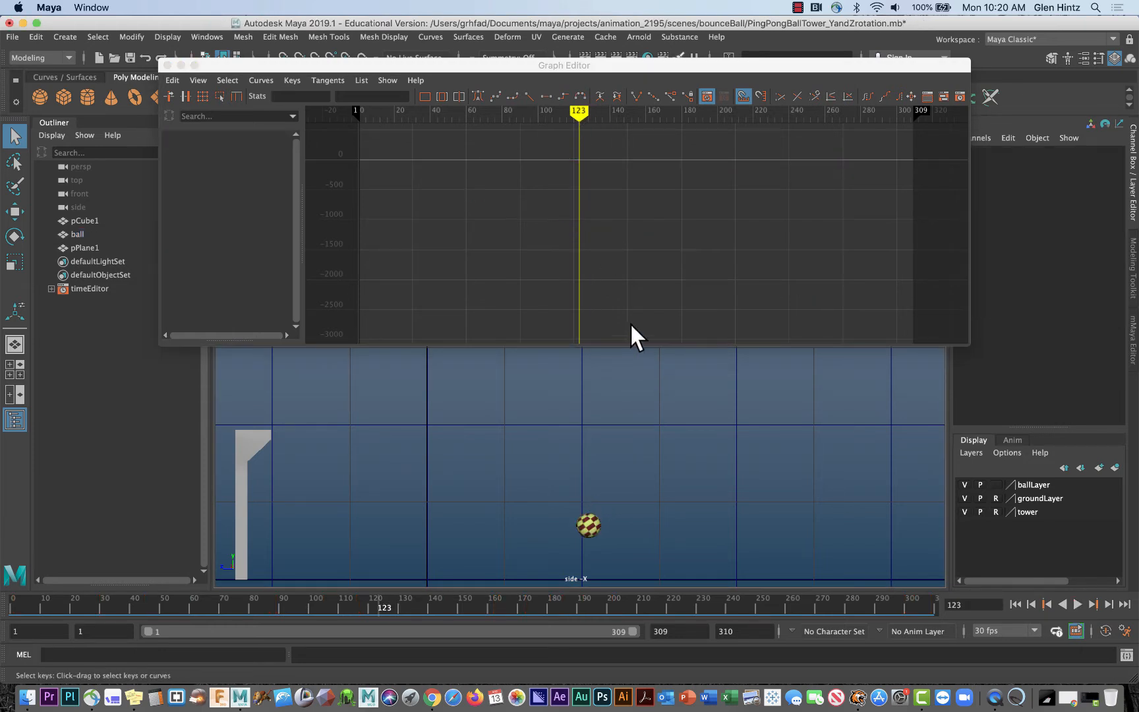
left_click(383, 604)
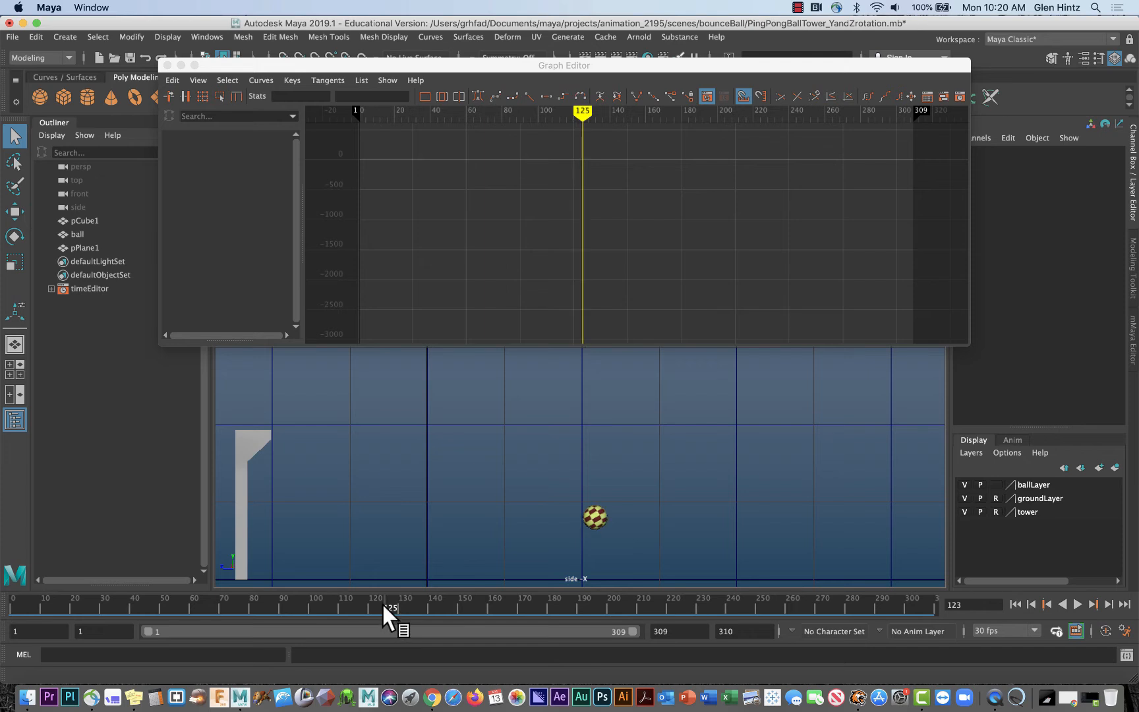
mouse_move(383, 603)
left_mouse_down()
mouse_move(653, 612)
mouse_move(628, 610)
left_mouse_up()
left_click(828, 563)
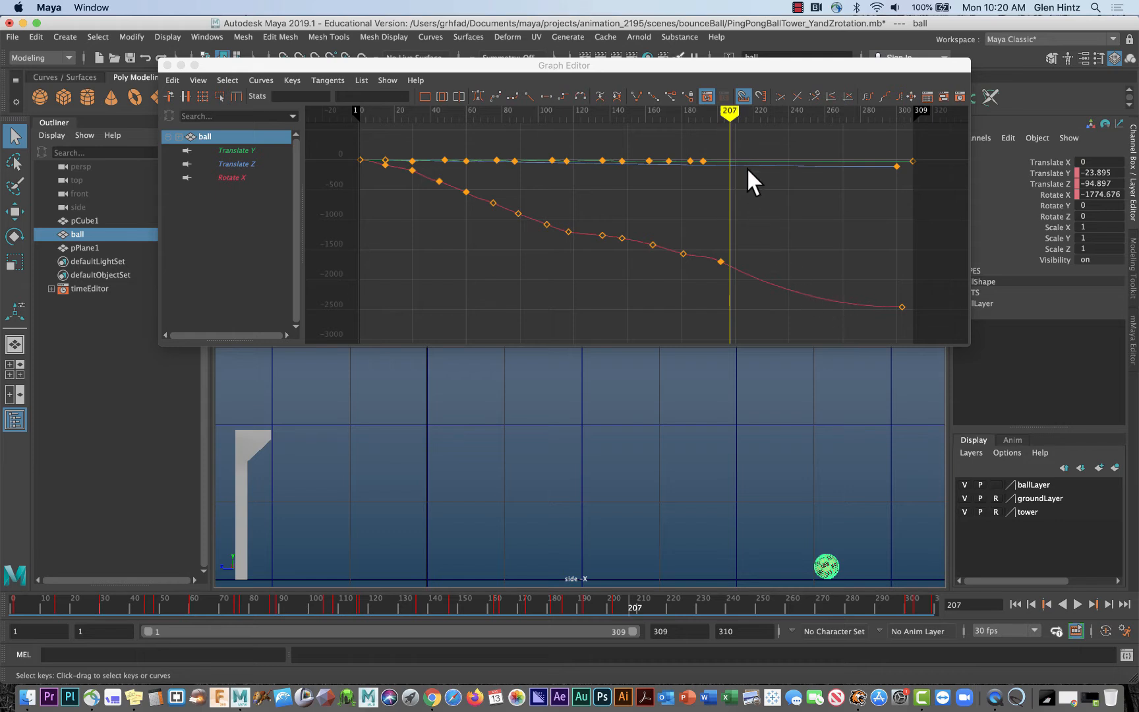
mouse_move(734, 115)
left_mouse_down()
mouse_move(703, 117)
mouse_move(786, 132)
mouse_move(725, 129)
left_mouse_up()
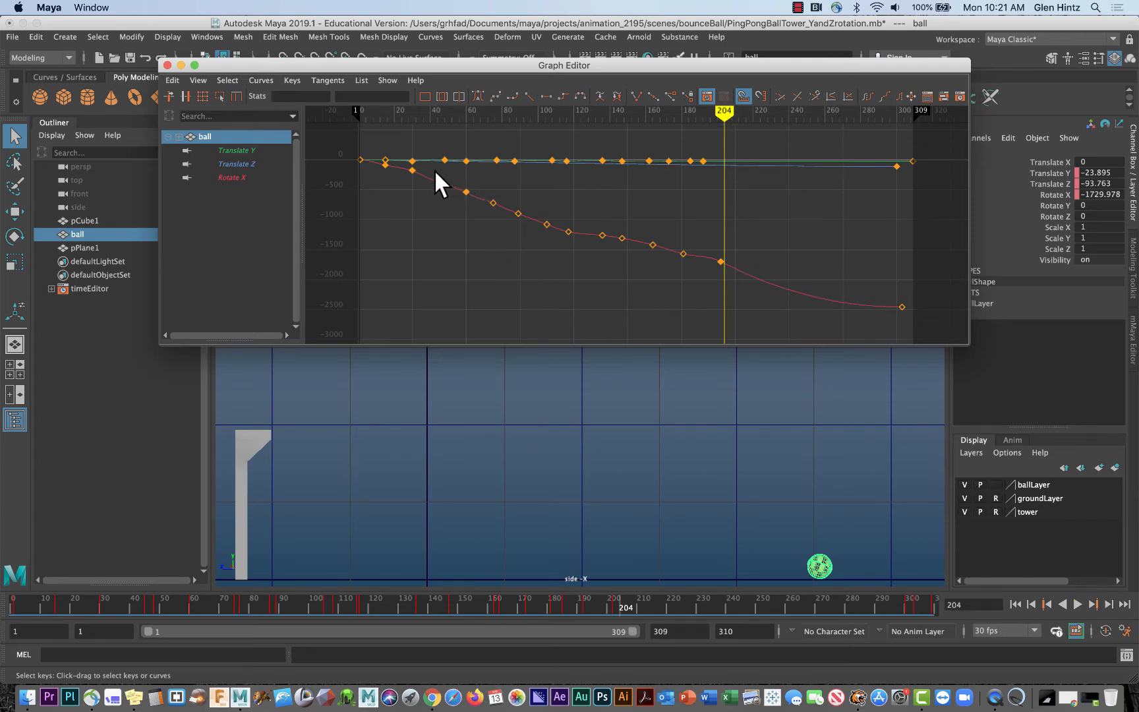
- Try to delete the Rotate X keys between the third and the final key, and undo the deletion
left_click_drag(433, 169, 742, 278)
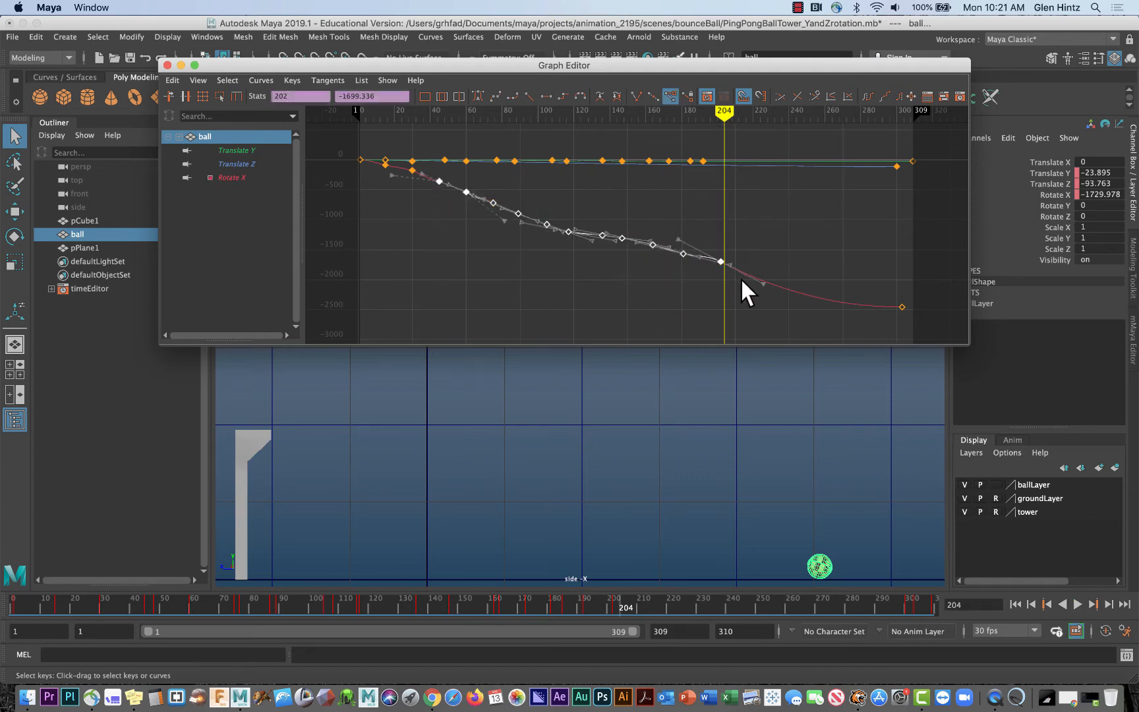
left_click(231, 172)
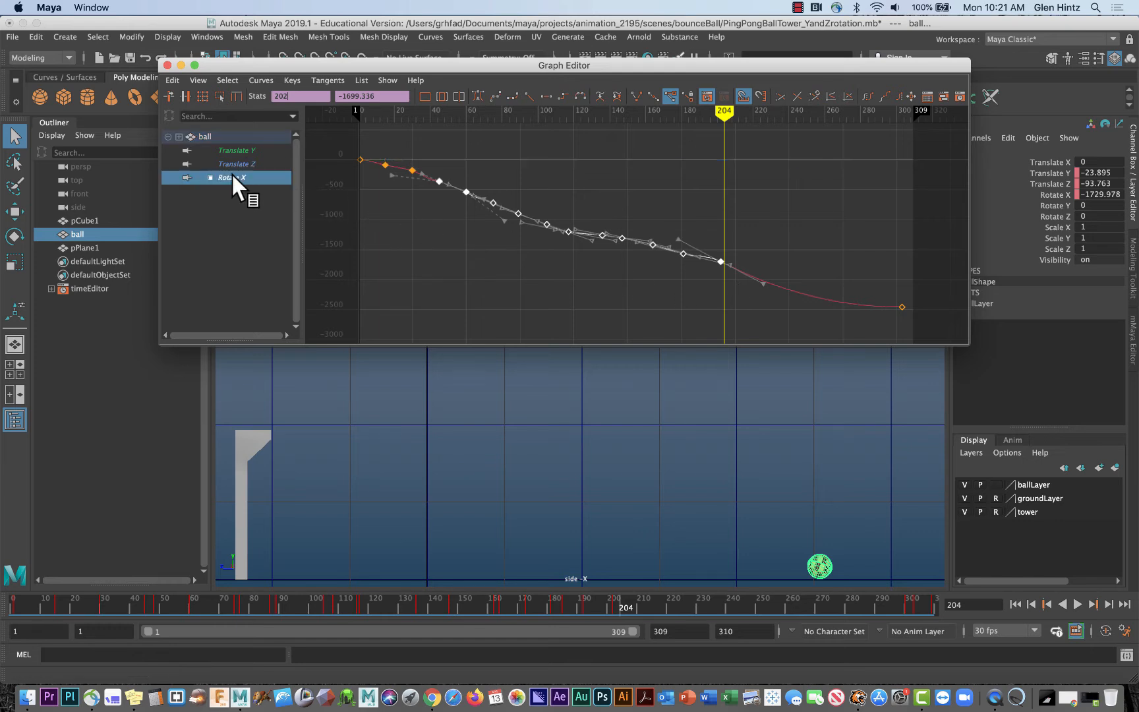
key("Delete")
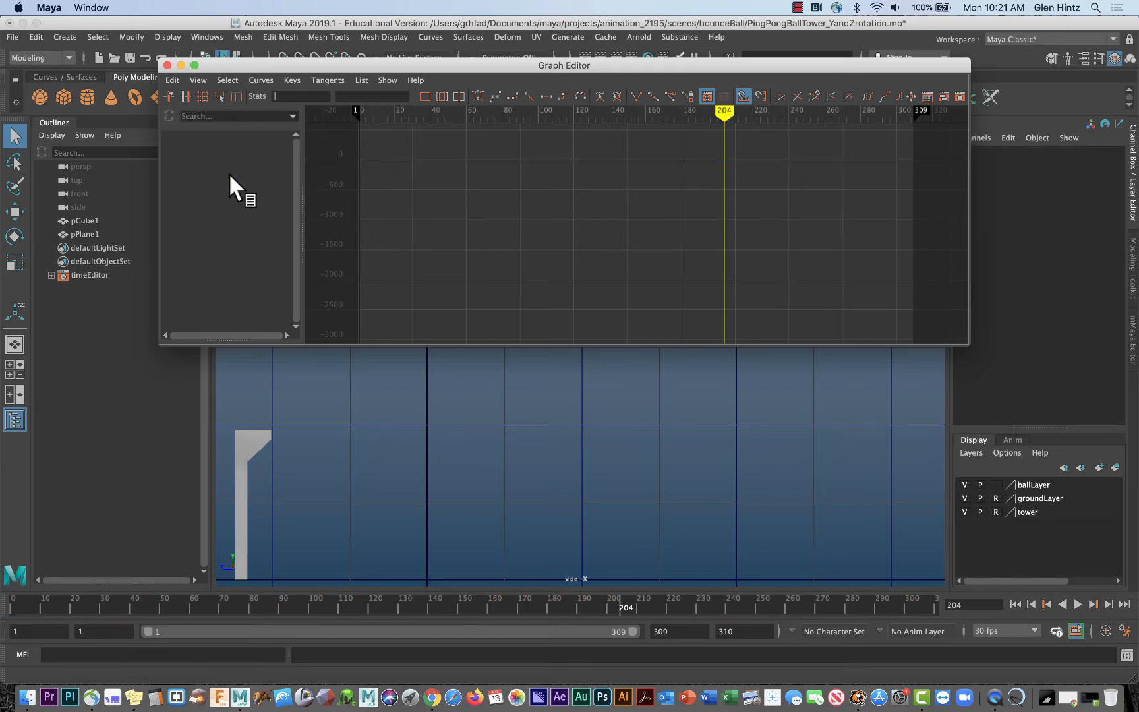
key("ctrl+z")
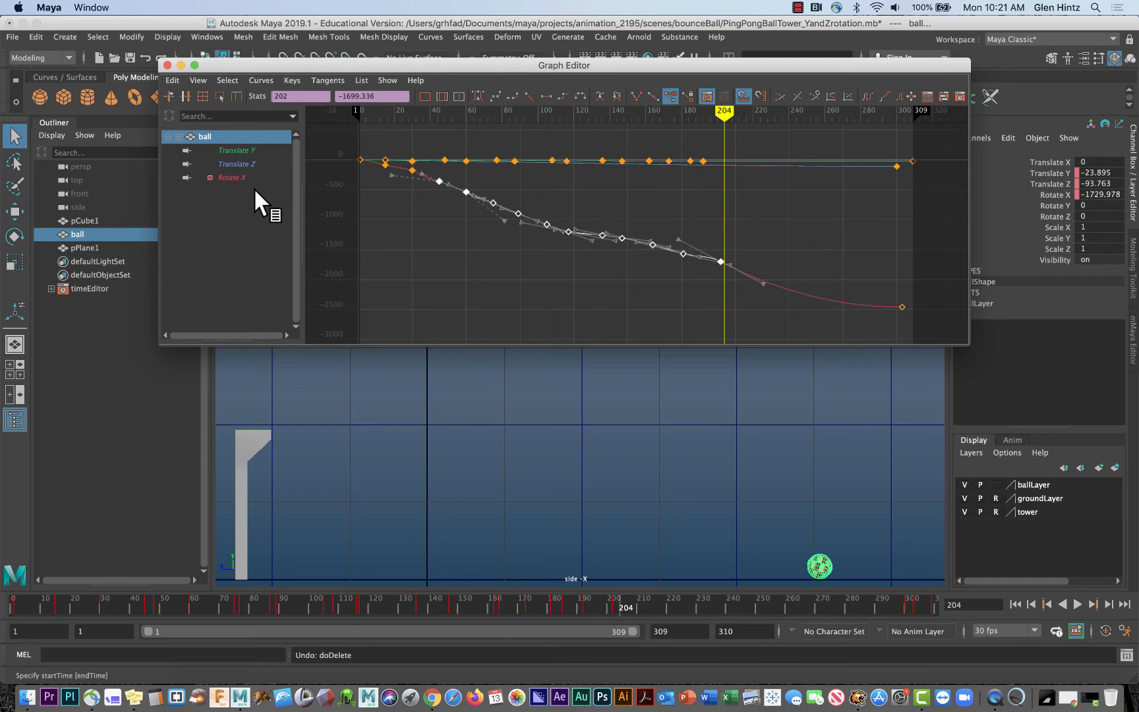
- Delete all Rotate X keys between the third and the final key, and isolate and select the Rotate X curve
left_click(504, 243)
left_click_drag(581, 231, 728, 274)
key("Delete")
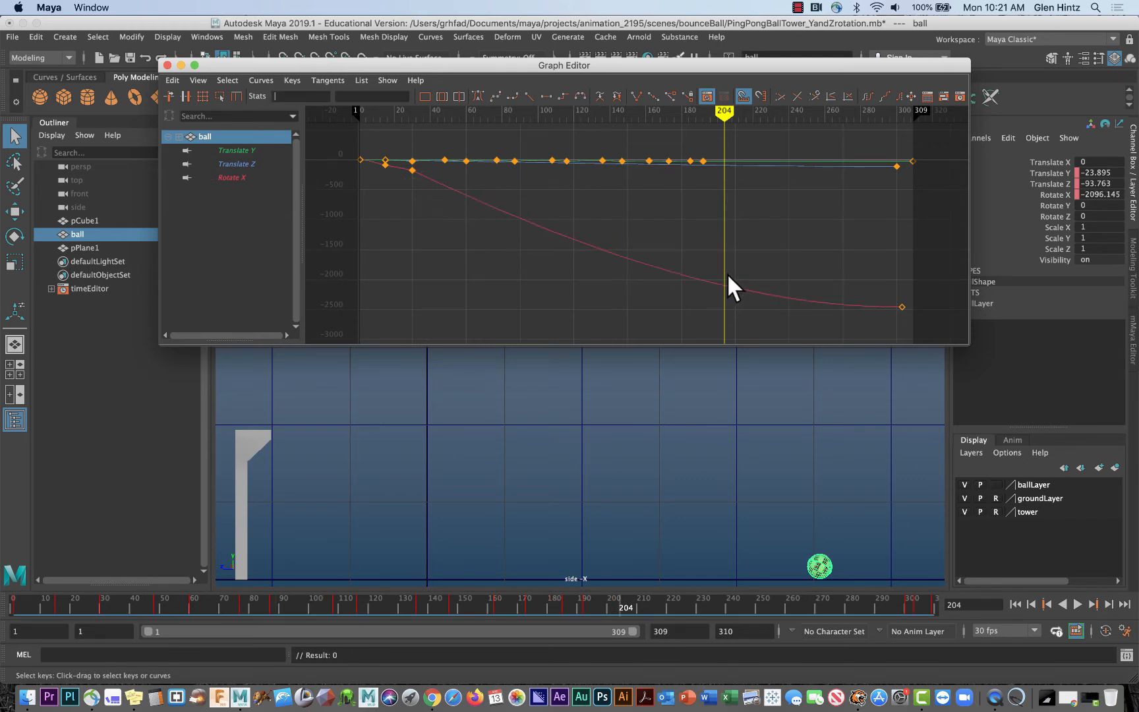
left_click(232, 177)
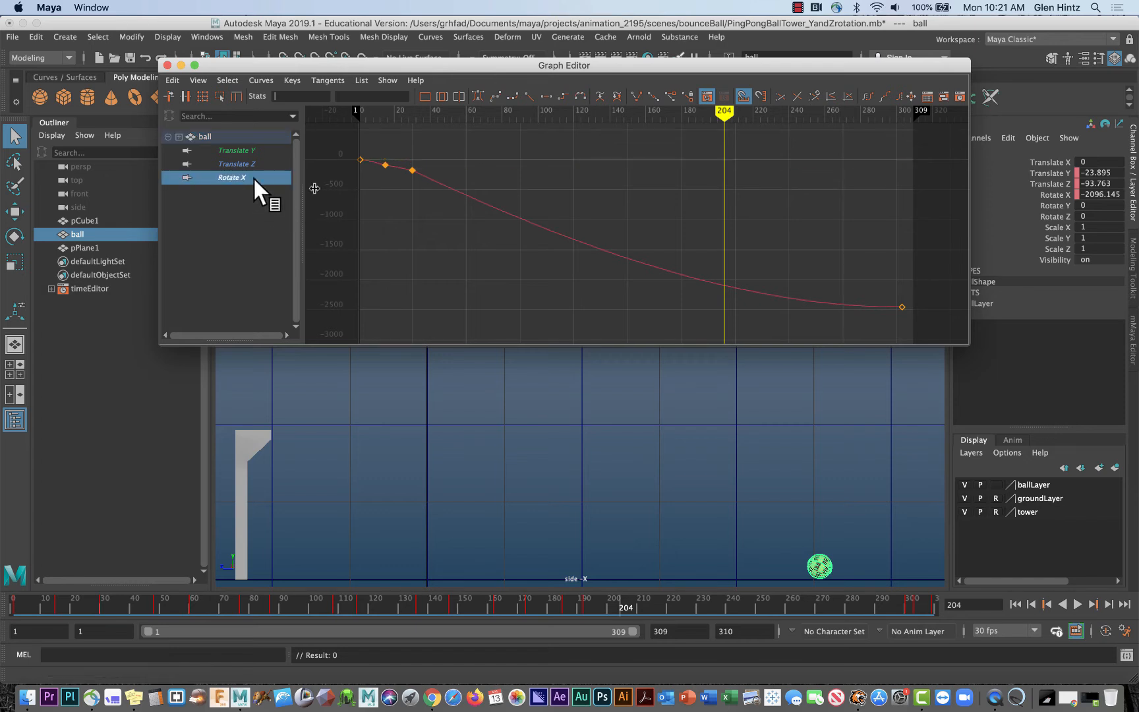
left_click(415, 173)
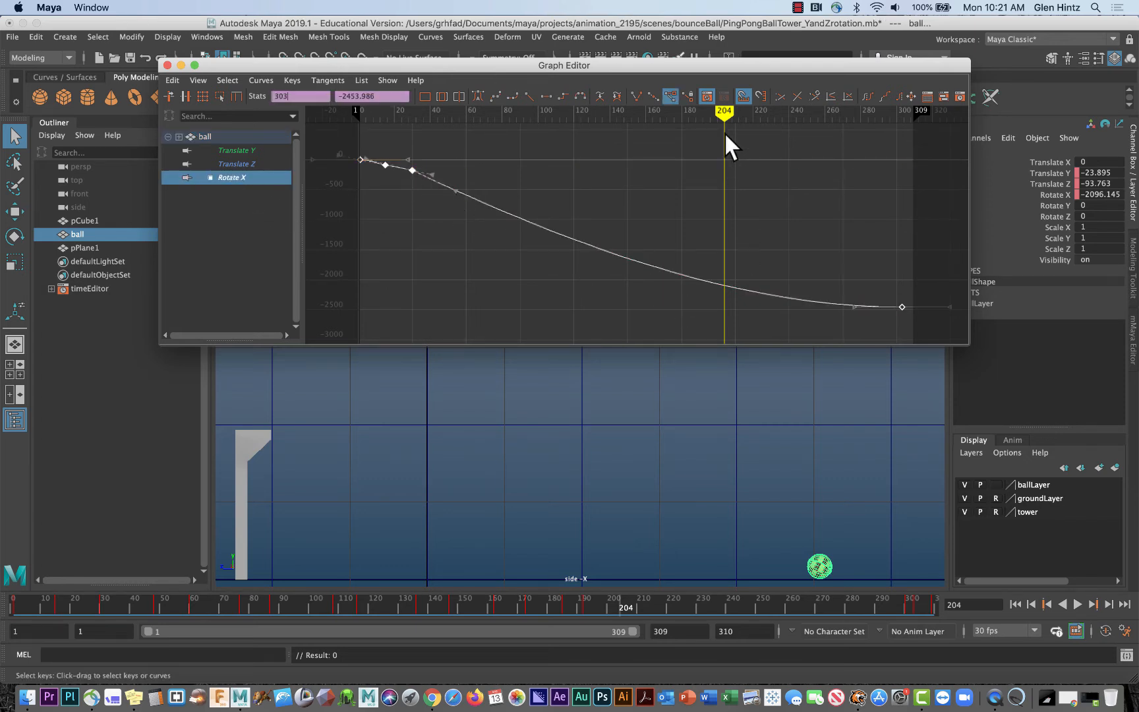
- Scrub to frame 314 to check the smoothed rotation, and return to frame 1 with nothing selected
mouse_move(725, 114)
left_mouse_down()
mouse_move(471, 163)
mouse_move(359, 168)
mouse_move(662, 206)
left_mouse_up()
left_click_drag(683, 208, 861, 216)
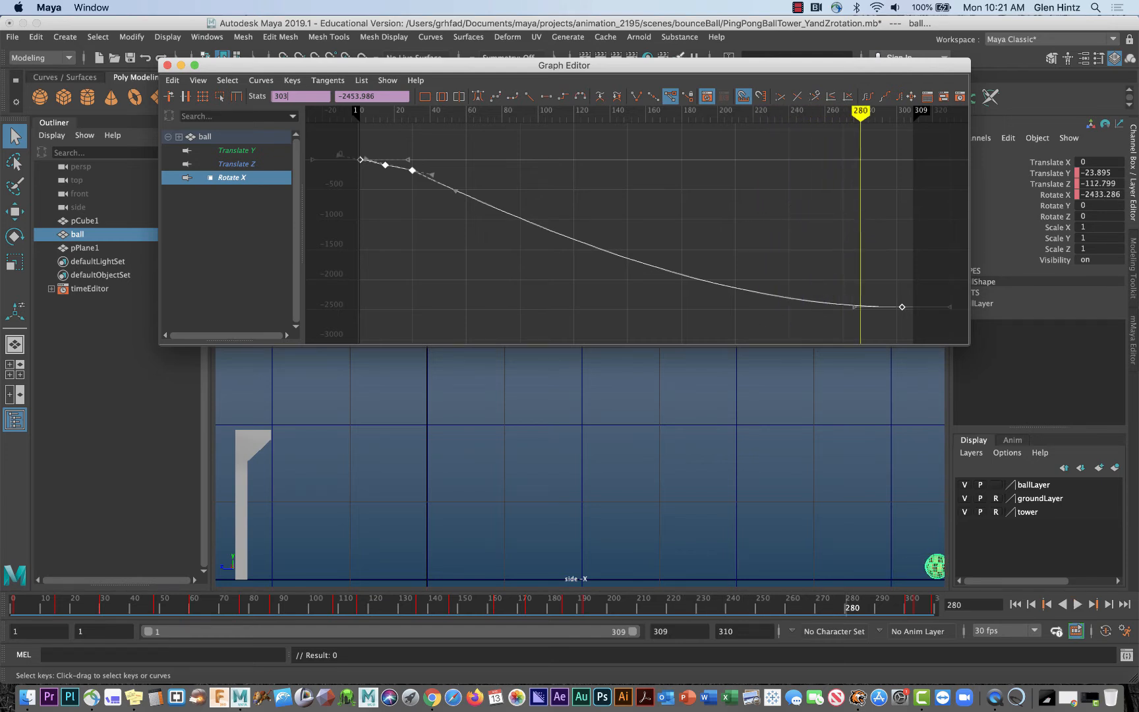
middle_click_drag(745, 444, 728, 446, "alt")
mouse_move(728, 445)
right_mouse_down("alt")
mouse_move(750, 460)
mouse_move(699, 458)
right_mouse_up("alt")
left_click_drag(863, 118, 924, 124)
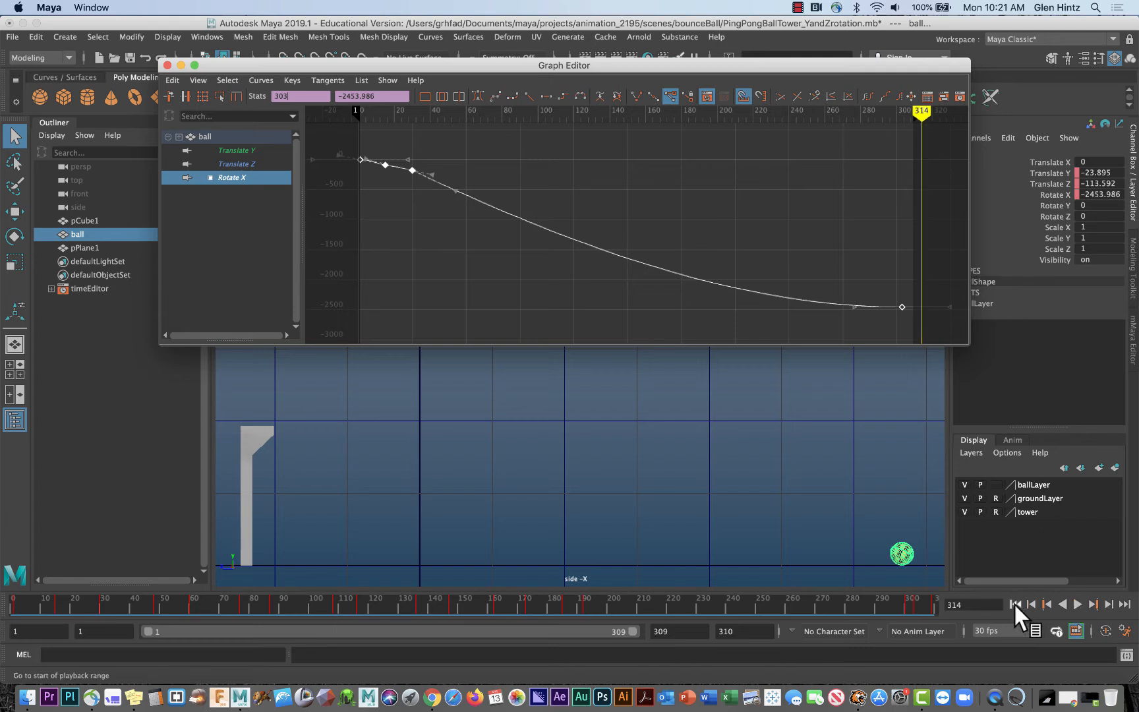
left_click(1016, 604)
left_click(907, 575)
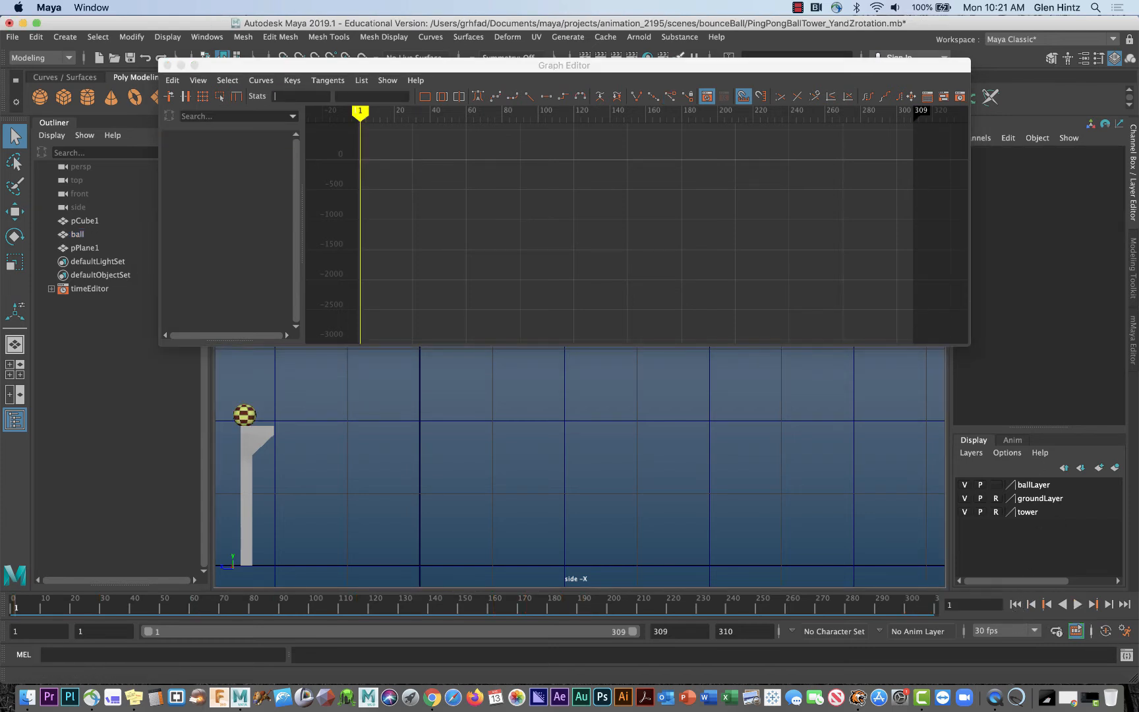
- Play the animation to frame 309 and slightly tilt the incoming tangent handle of the final key on the ball's Rotate X curve
left_click(1078, 602)
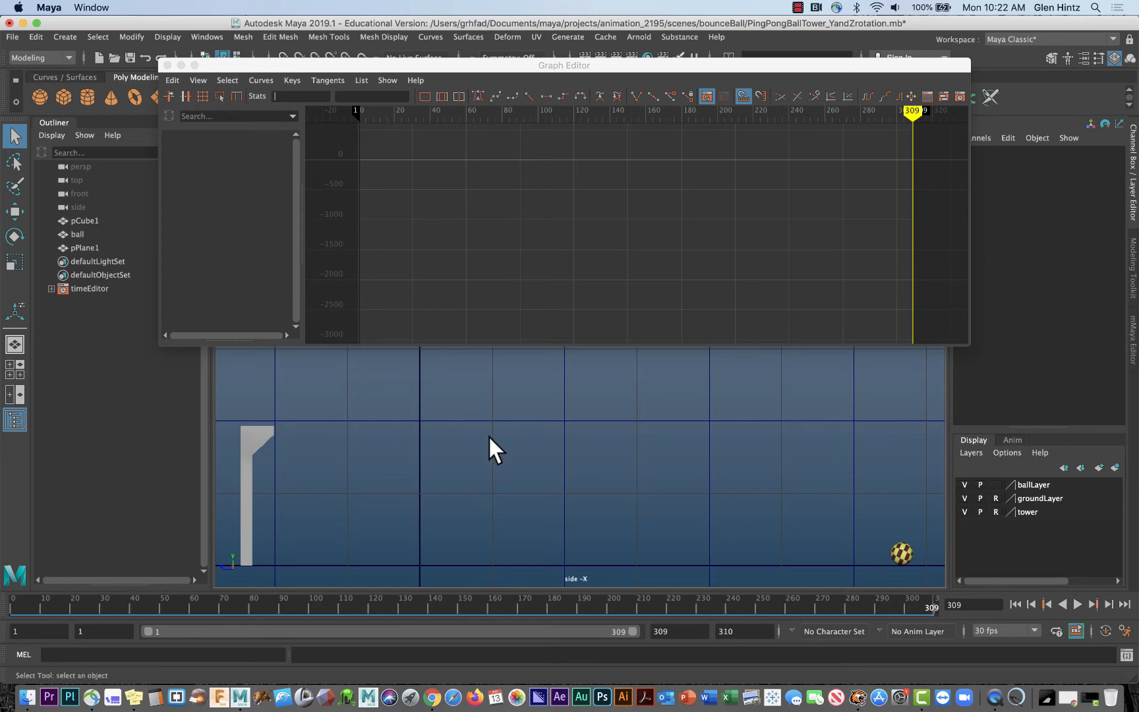
left_click(908, 548)
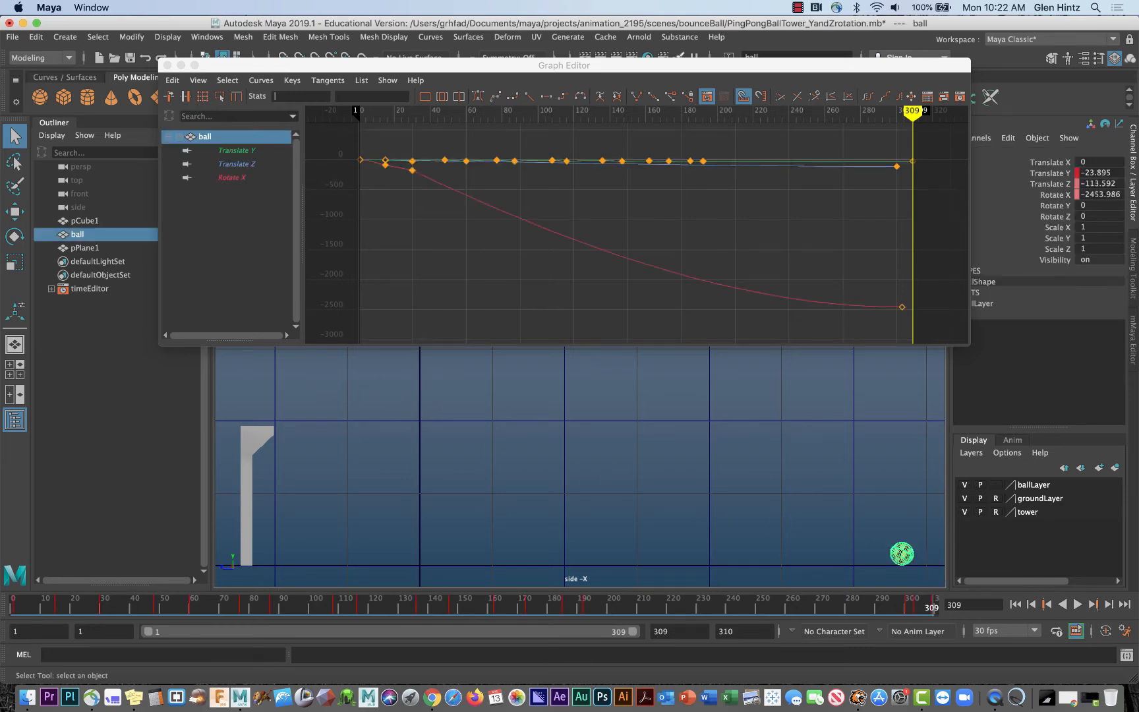
left_click(902, 307)
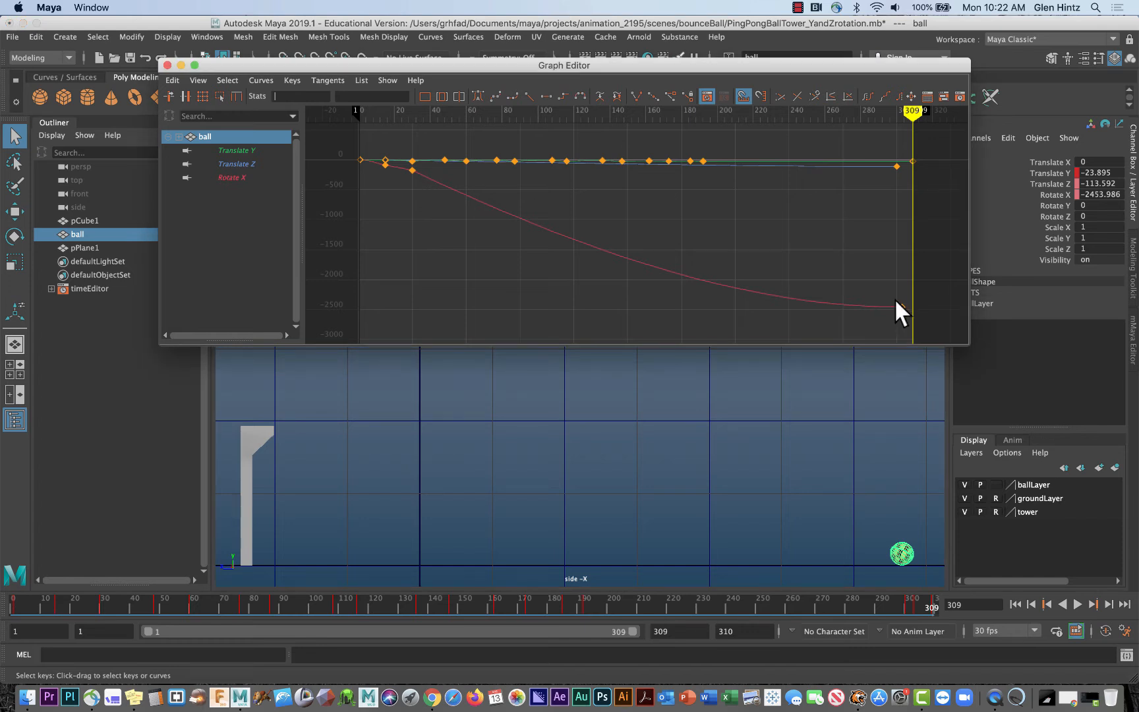
left_click_drag(894, 299, 905, 307)
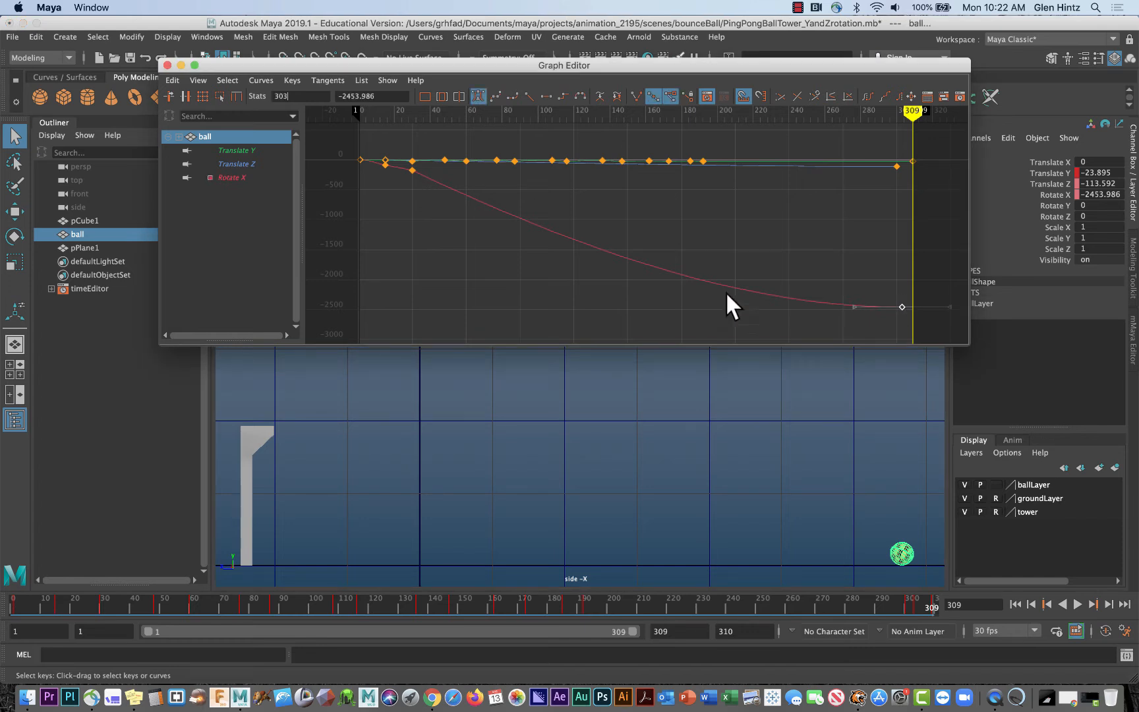
left_click(225, 176)
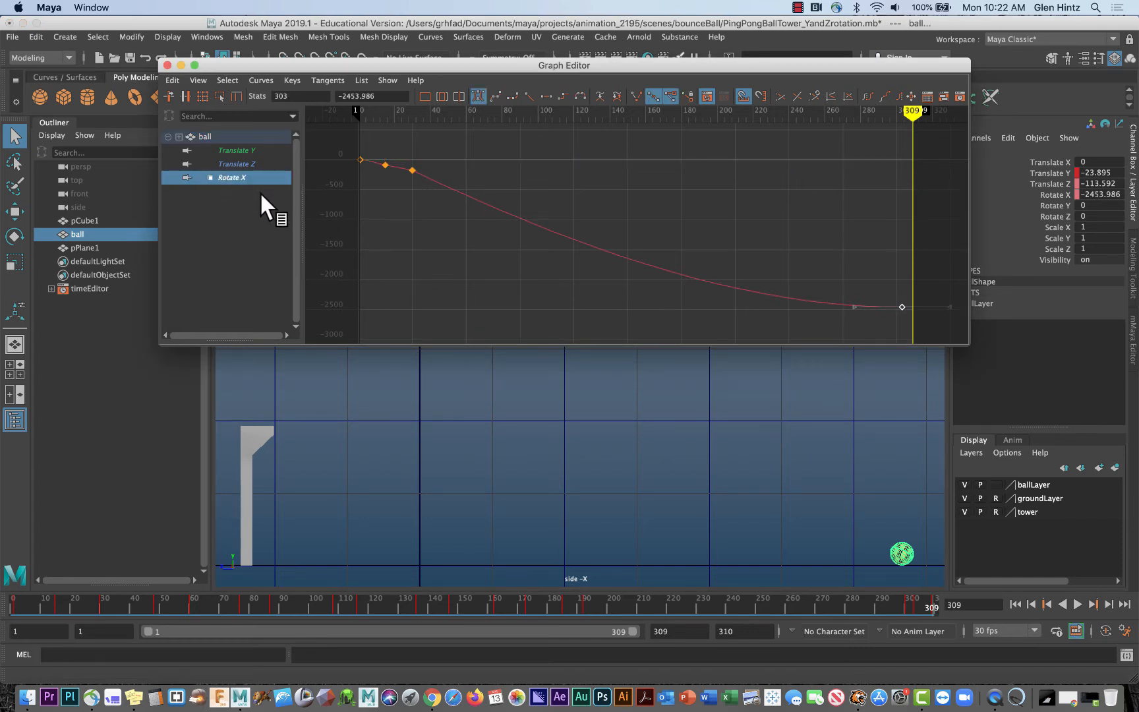
left_click(849, 312)
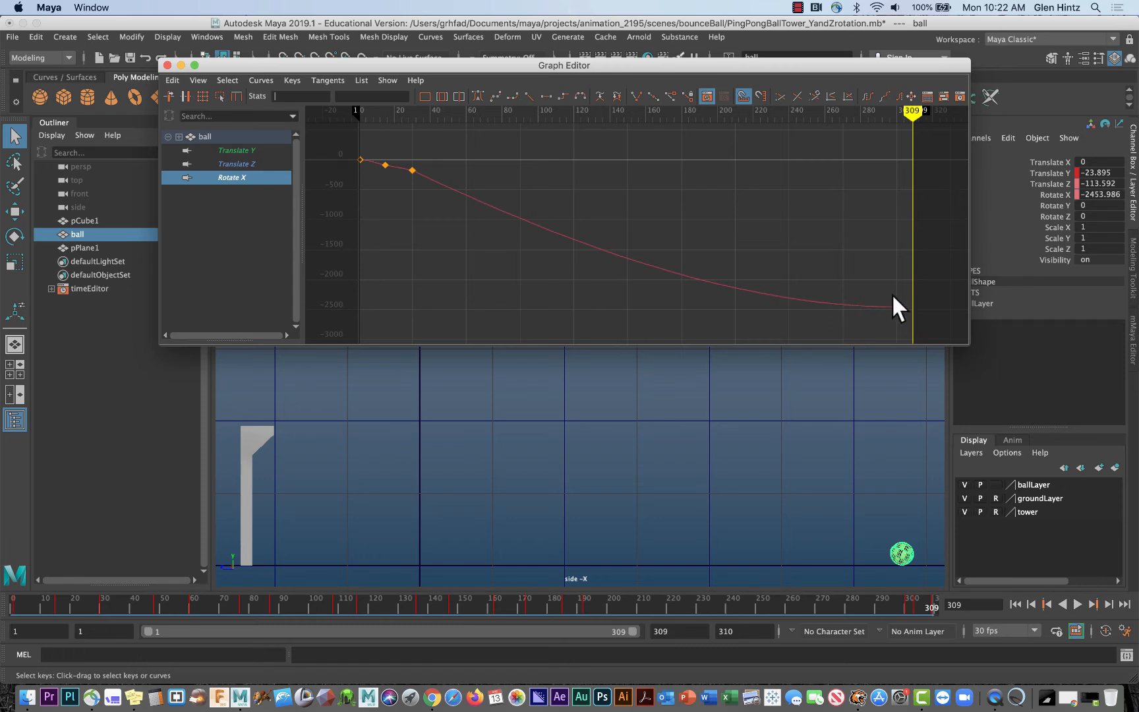
left_click_drag(908, 314, 857, 316)
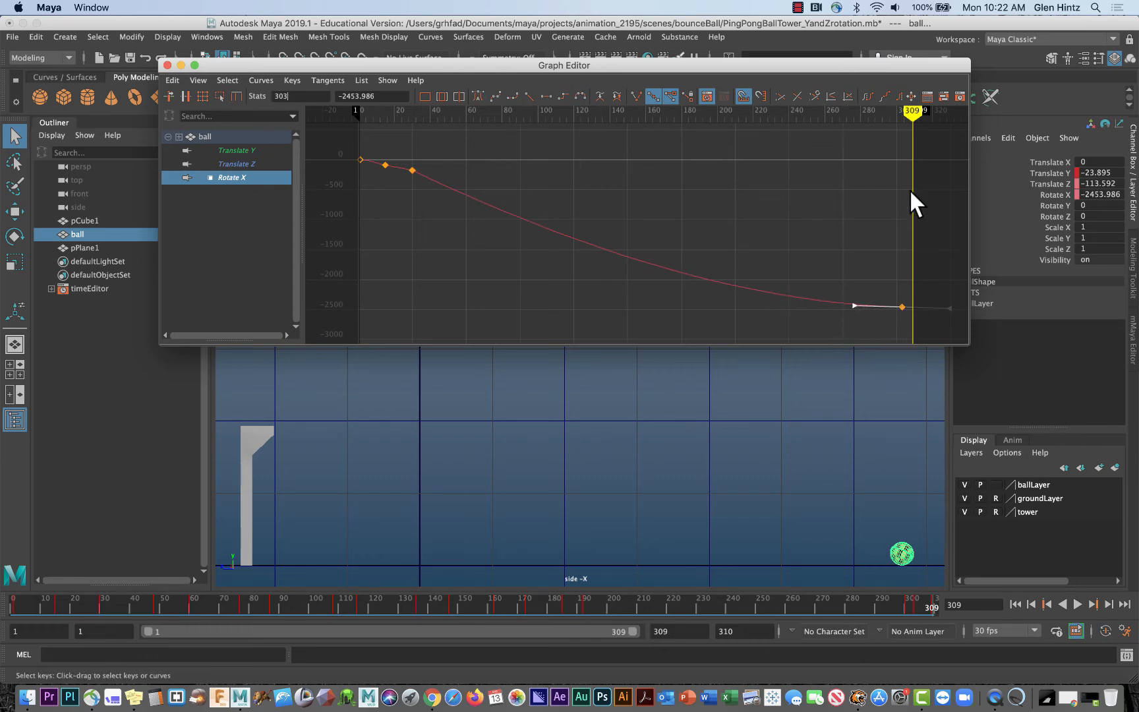
- Examine the first three Rotate X keys at the start of the curve, with the time moved back before frame 1
mouse_move(908, 115)
left_mouse_down()
mouse_move(334, 122)
mouse_move(905, 214)
mouse_move(326, 161)
left_mouse_up()
middle_click_drag(423, 229, 524, 288, "alt")
right_click_drag(510, 277, 549, 272, "alt")
middle_click_drag(556, 265, 720, 254, "alt")
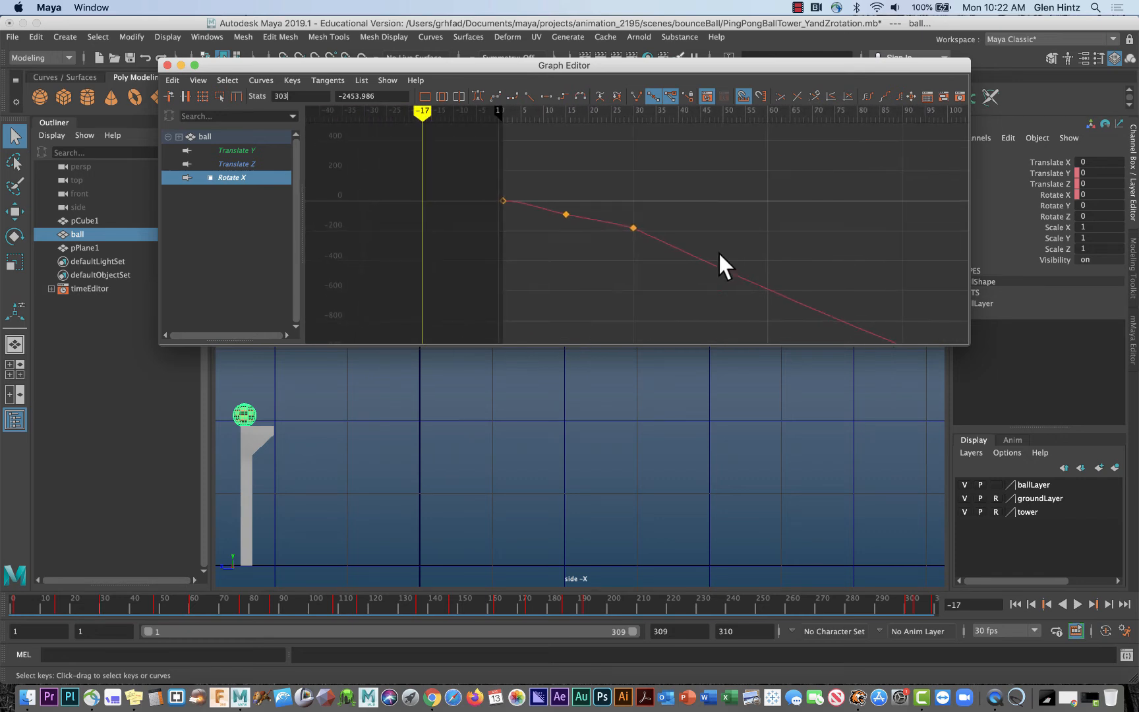
right_click_drag(567, 257, 596, 259, "alt")
middle_click_drag(595, 258, 660, 267, "alt")
right_click_drag(658, 266, 572, 257, "alt")
middle_click_drag(572, 257, 667, 271, "alt")
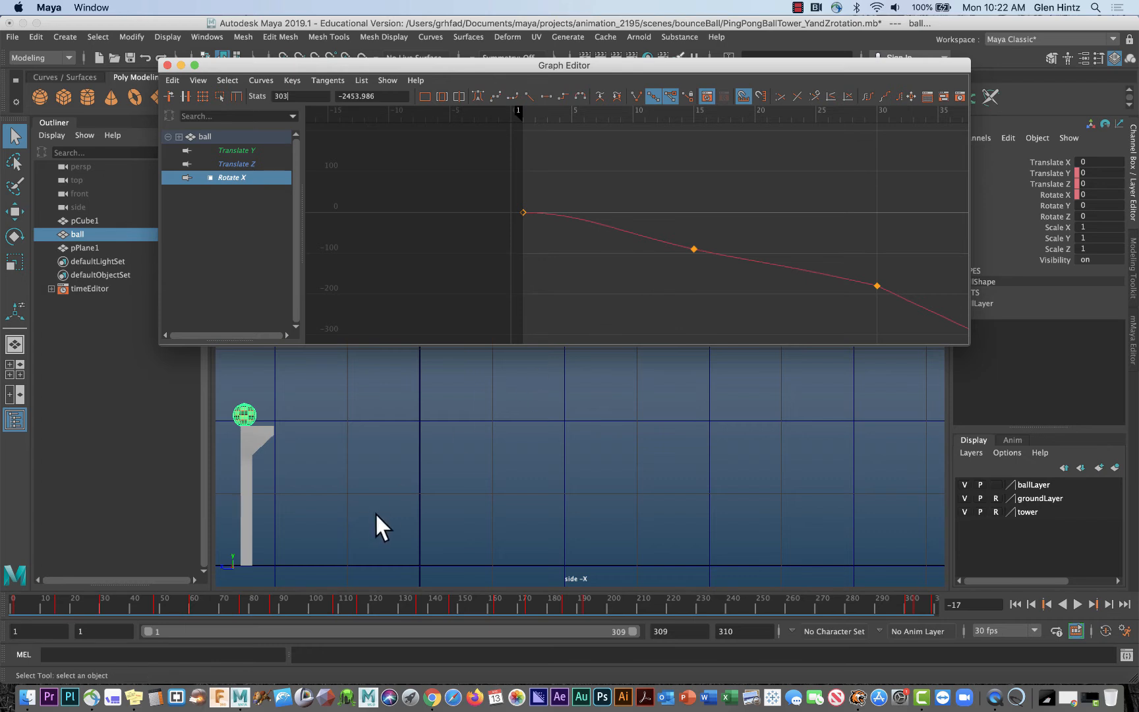
- Check a close view of the ball rolling off the tower by playing and scrubbing from frame 1 with nothing selected
middle_click_drag(349, 495, 539, 506, "alt")
right_click_drag(540, 507, 745, 505, "alt")
middle_click_drag(745, 504, 620, 377, "alt")
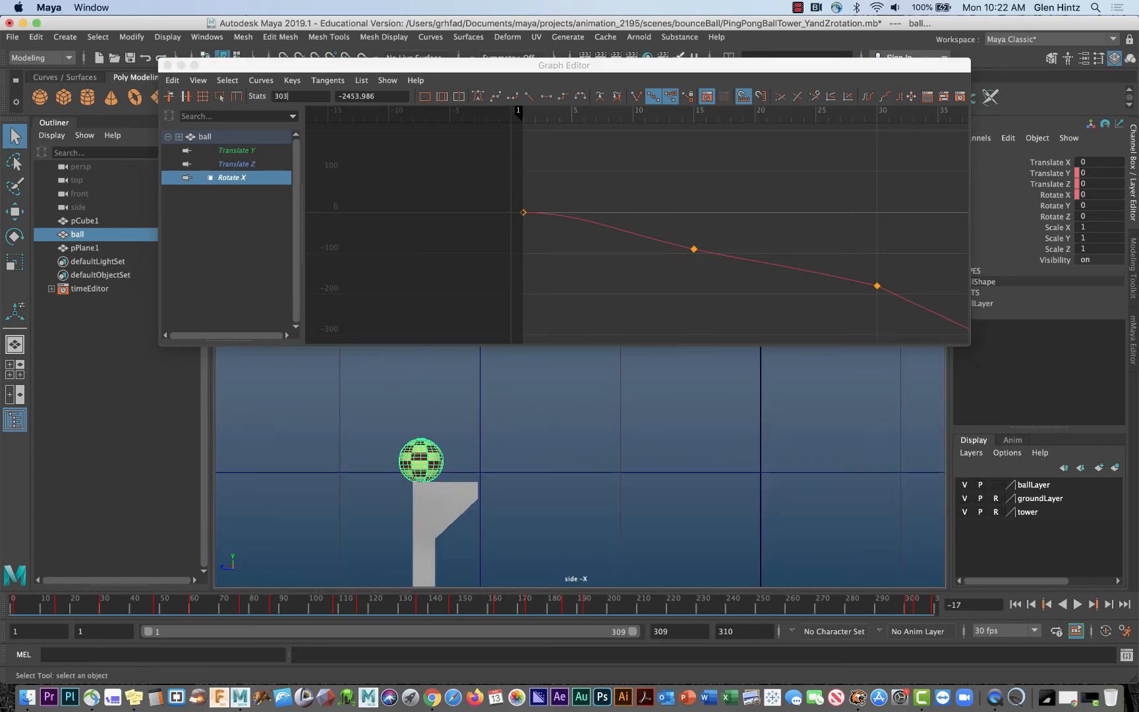
key("alt+v")
left_click(13, 597)
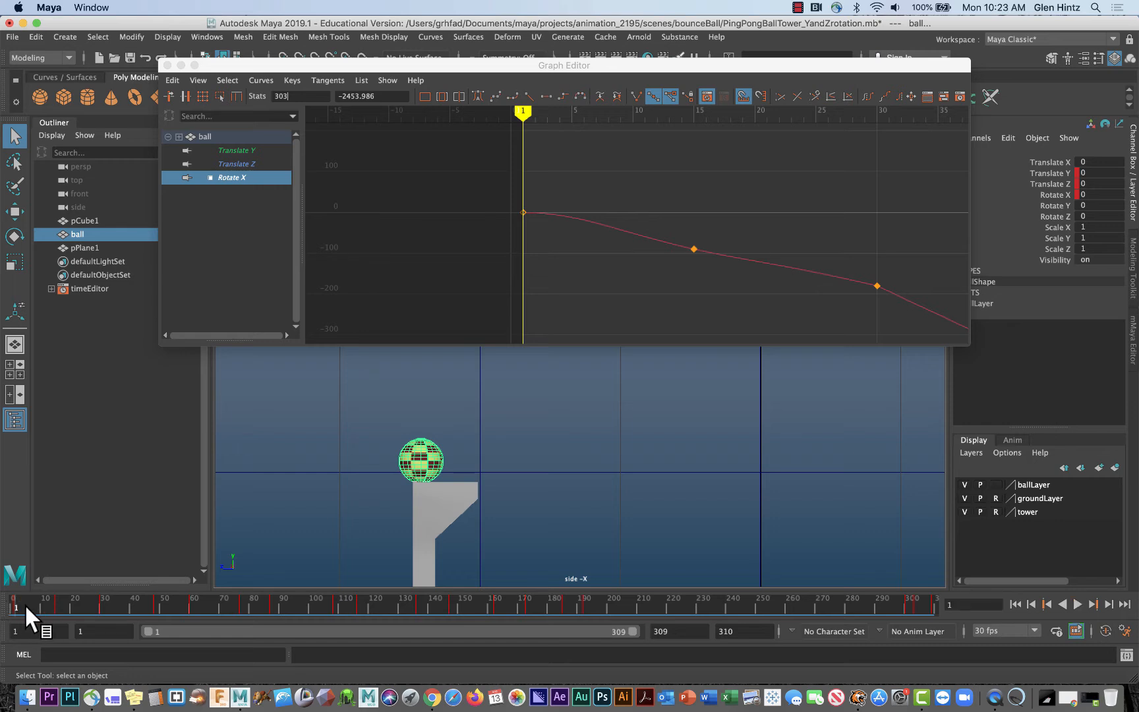
left_click(292, 549)
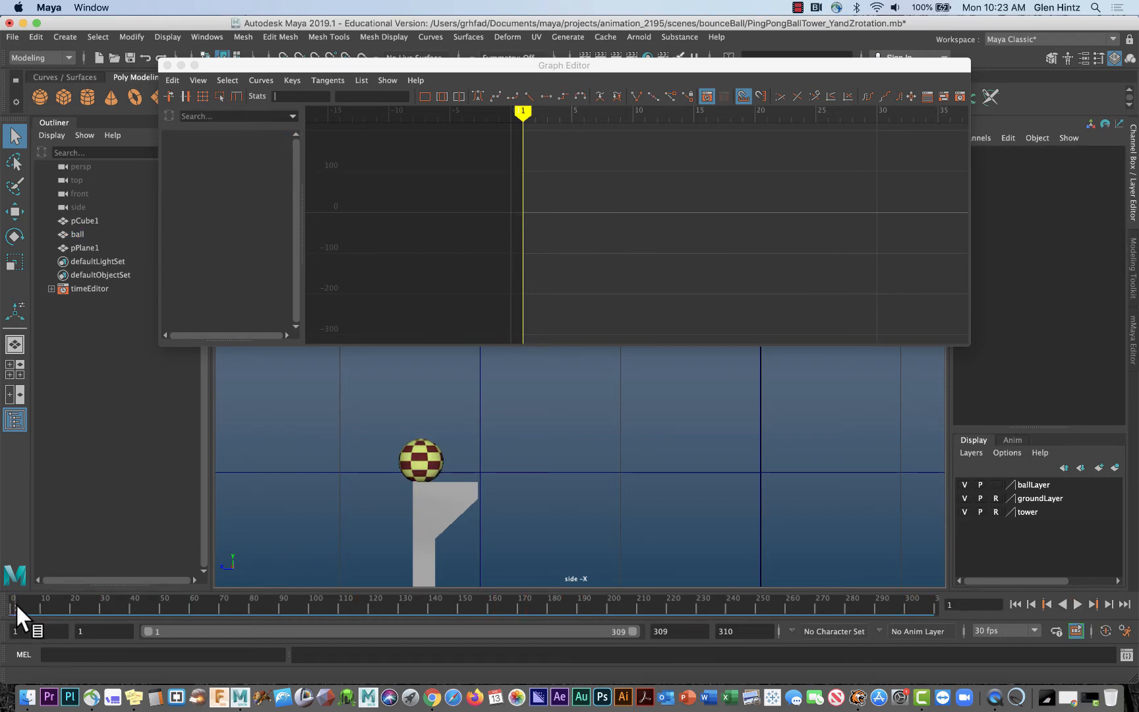
key("alt+v")
mouse_move(13, 604)
left_mouse_down()
mouse_move(38, 605)
mouse_move(0, 601)
left_mouse_up()
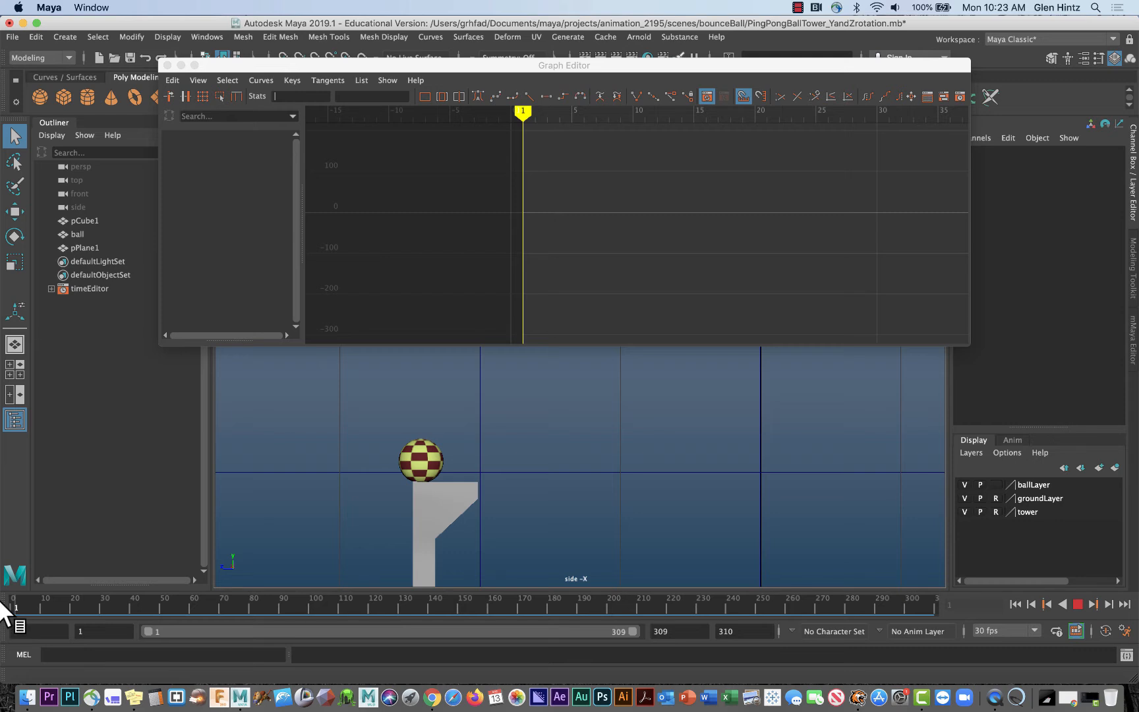
- Raise the outgoing tangent handle of the first Rotate X key so the ball spins slightly backward at the start, and scrub the opening frames
left_click(415, 466)
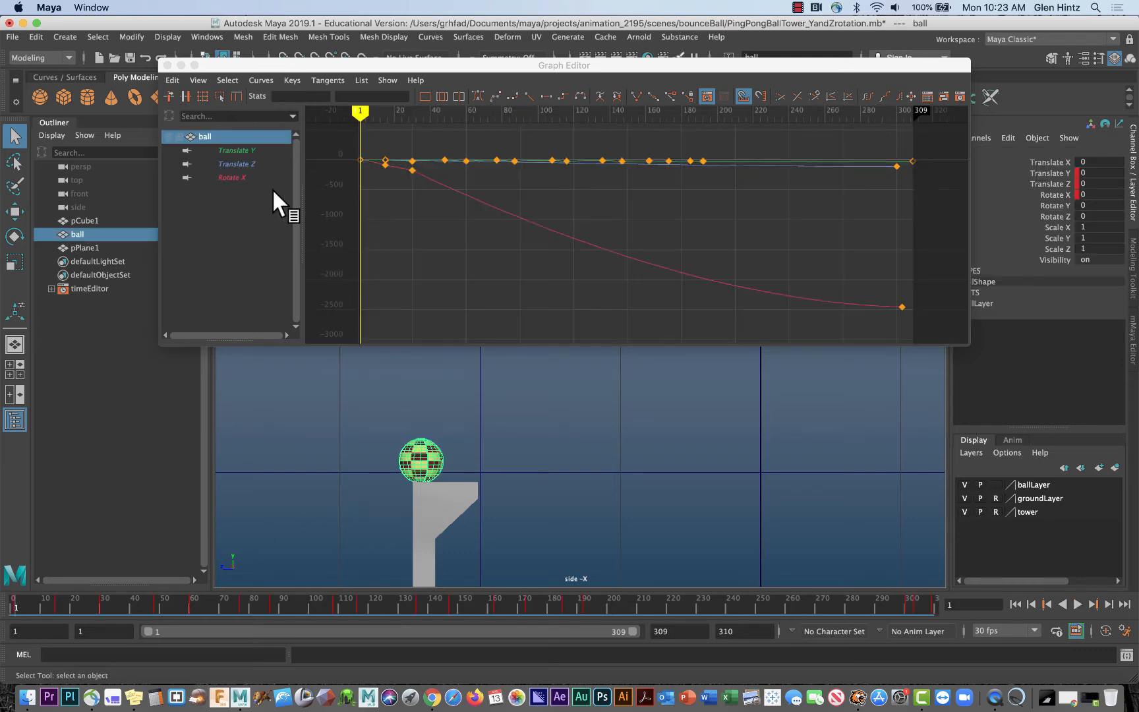
left_click(231, 177)
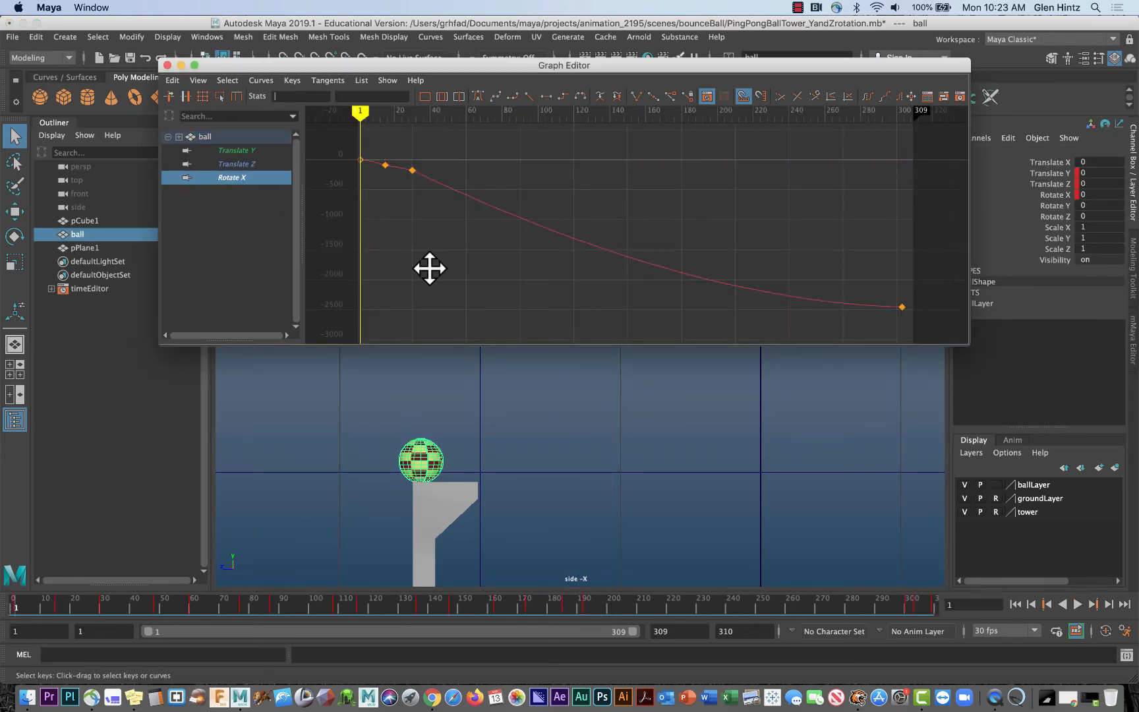
middle_click_drag(430, 268, 619, 305, "alt")
mouse_move(562, 267)
right_mouse_down("alt")
mouse_move(582, 275)
mouse_move(572, 270)
right_mouse_up("alt")
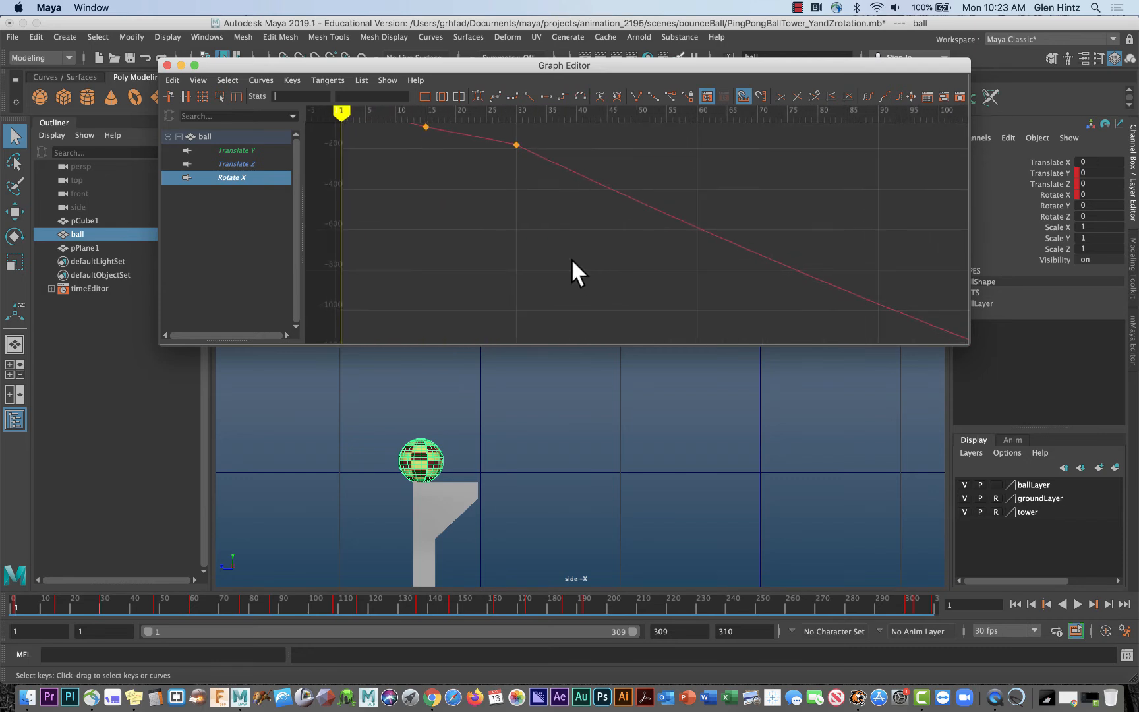
middle_click_drag(573, 270, 712, 343, "alt")
left_click_drag(496, 209, 524, 166)
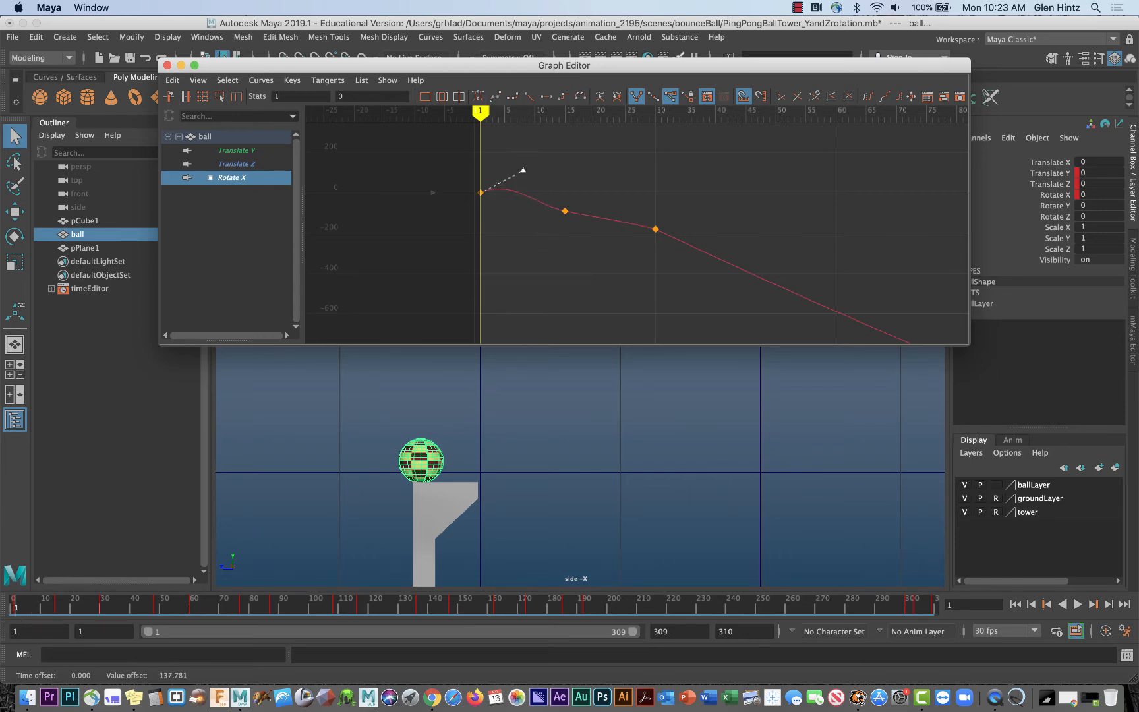
mouse_move(12, 603)
left_mouse_down()
mouse_move(53, 601)
mouse_move(13, 608)
left_mouse_up()
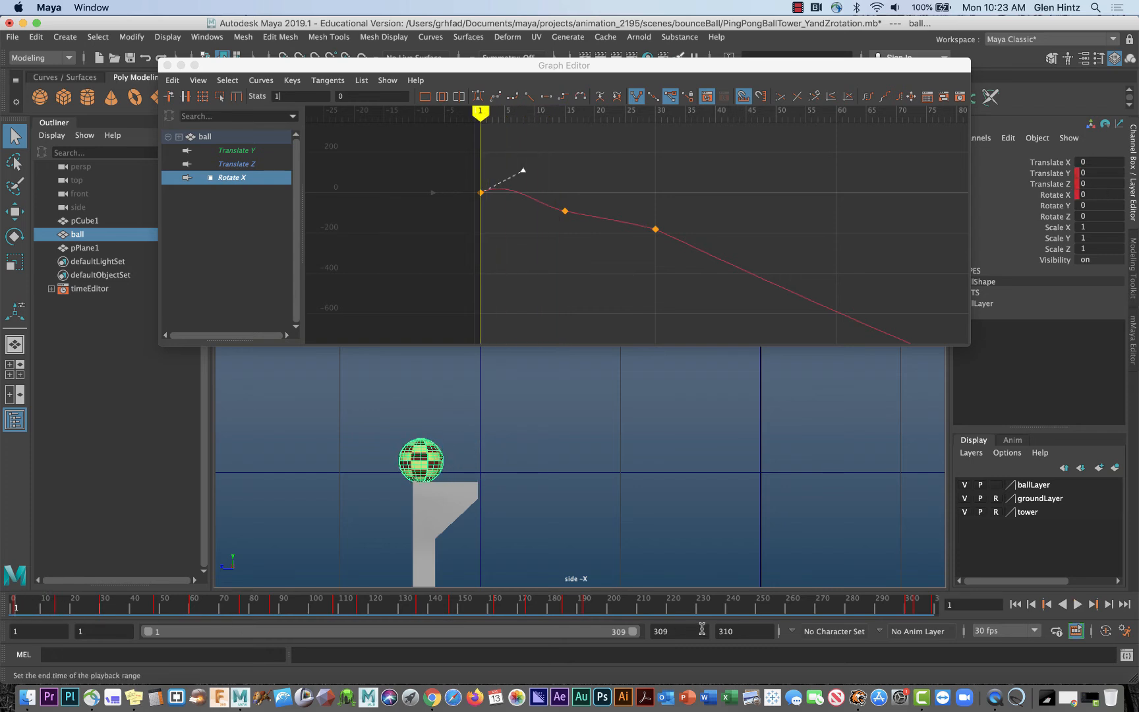
- Rotate the ball further forward at the frame 15 key, to a Rotate X of -157.04, and key that channel
left_click(1092, 604)
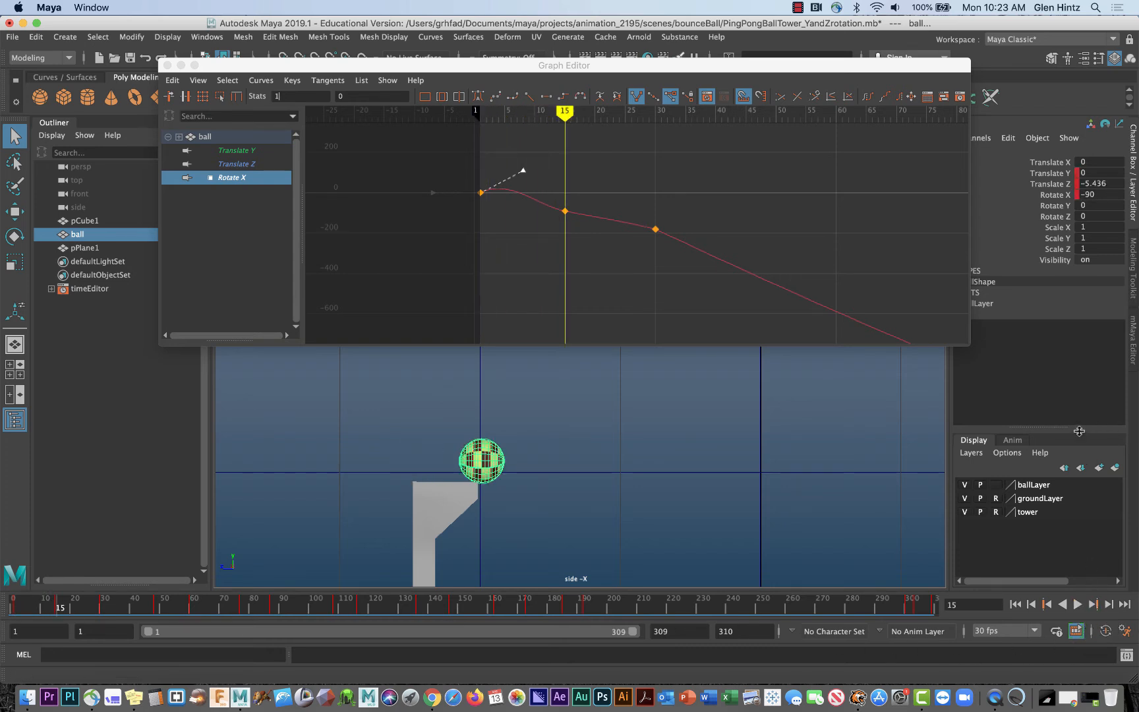
key("e")
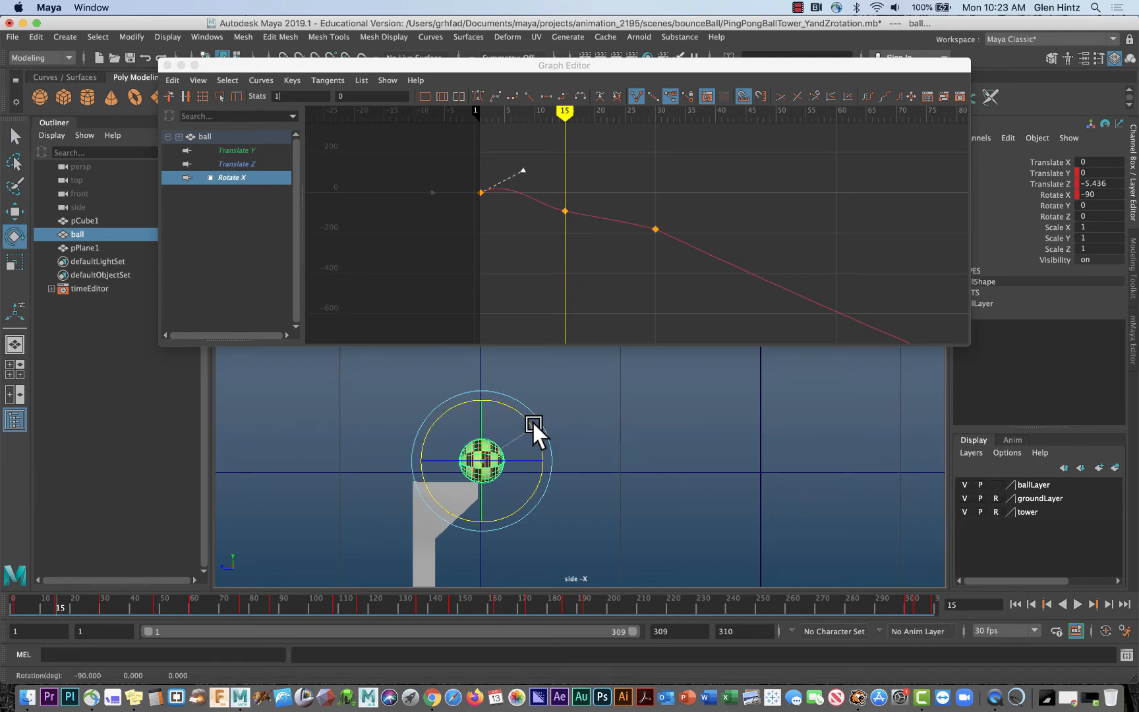
left_click_drag(532, 421, 539, 500)
left_click(1055, 196)
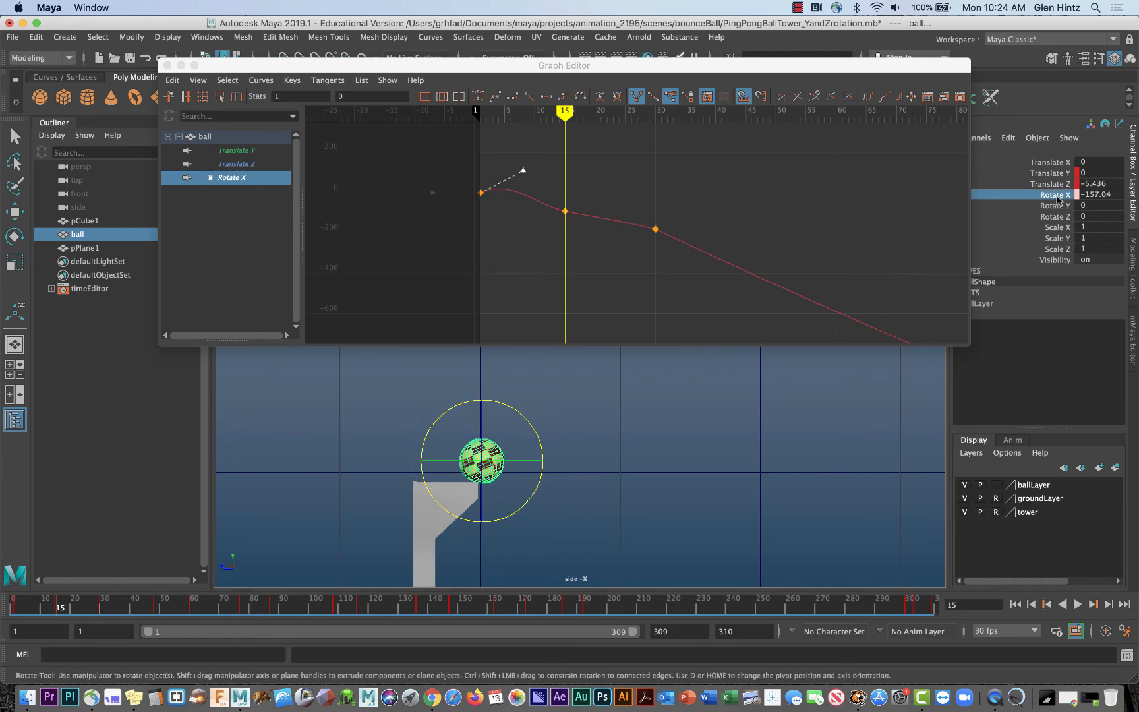
right_click(1054, 196)
left_click(1053, 223)
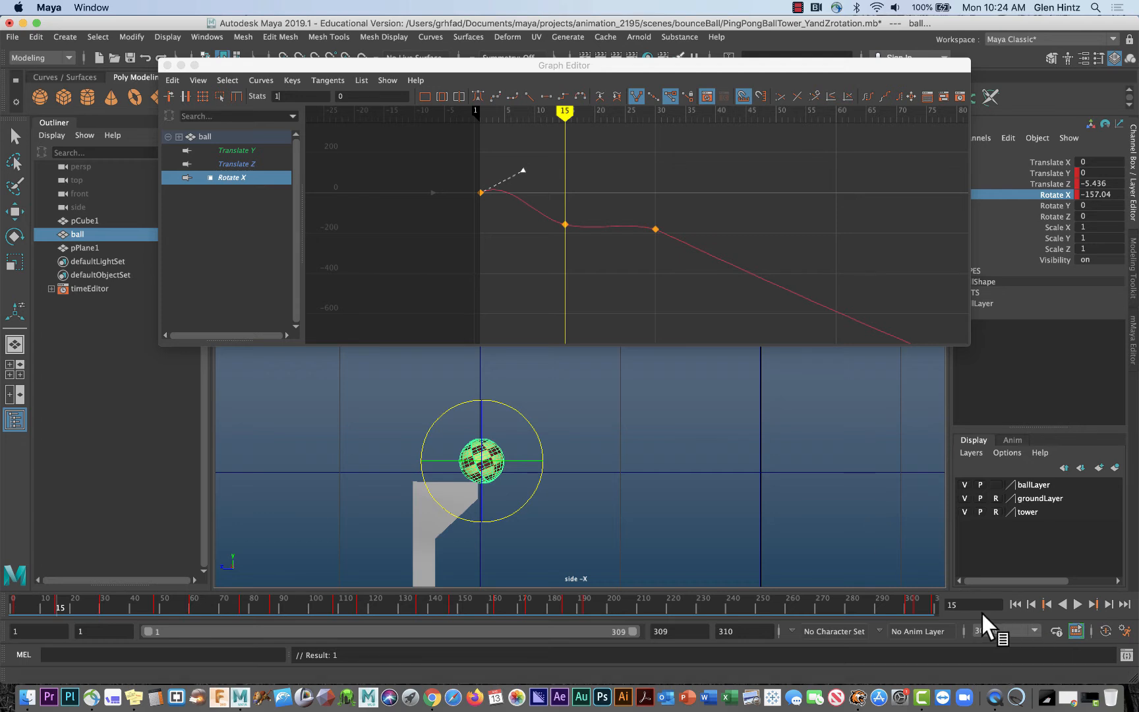
- Scrub the ball's roll-off between frames 15 and 17, and compare the start of its Translate Z curve with its Rotate X curve
left_click(326, 504)
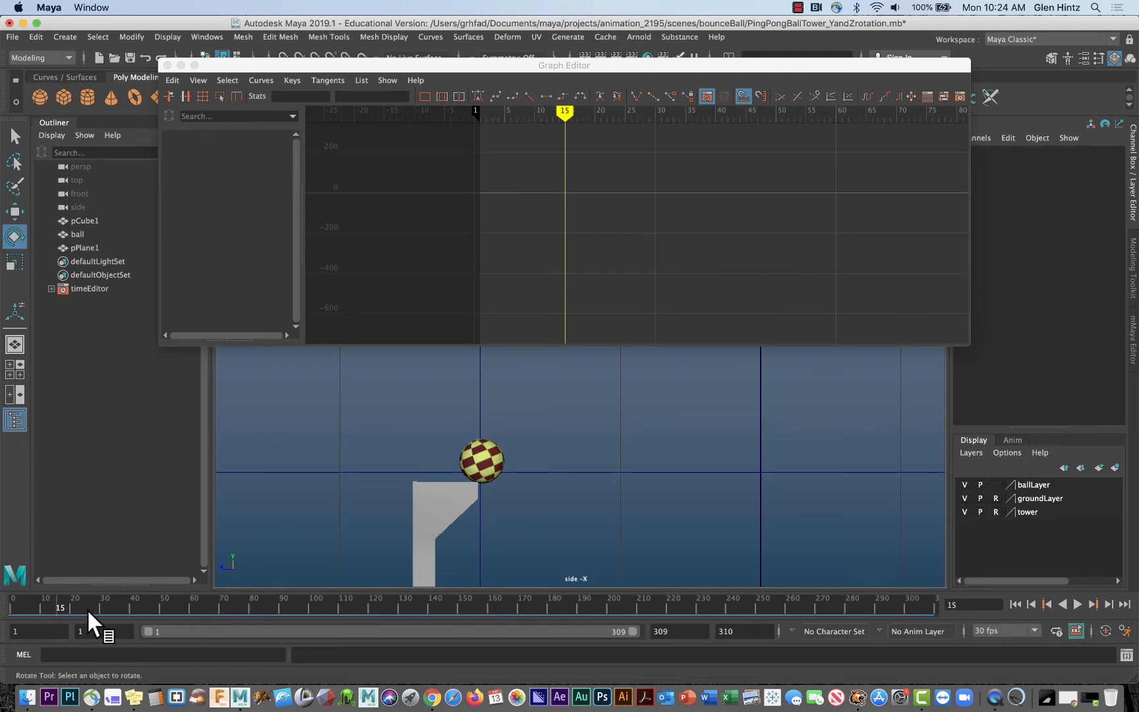
mouse_move(51, 602)
left_mouse_down()
mouse_move(1, 611)
mouse_move(60, 604)
left_mouse_up()
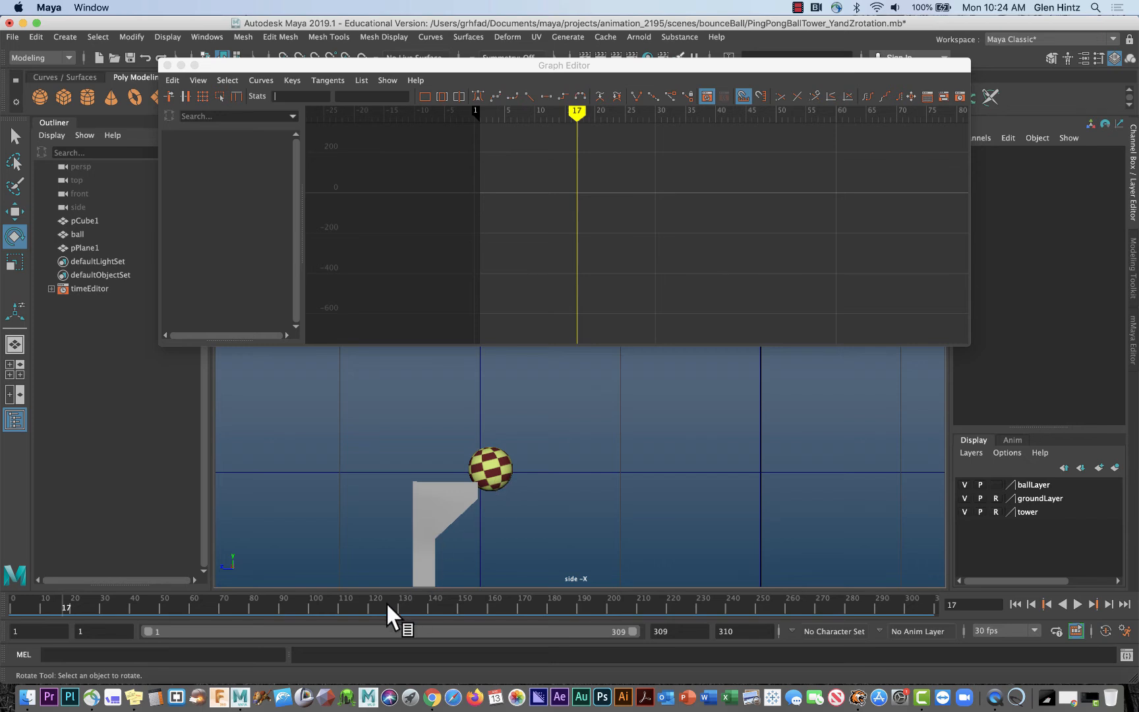
left_click(498, 469)
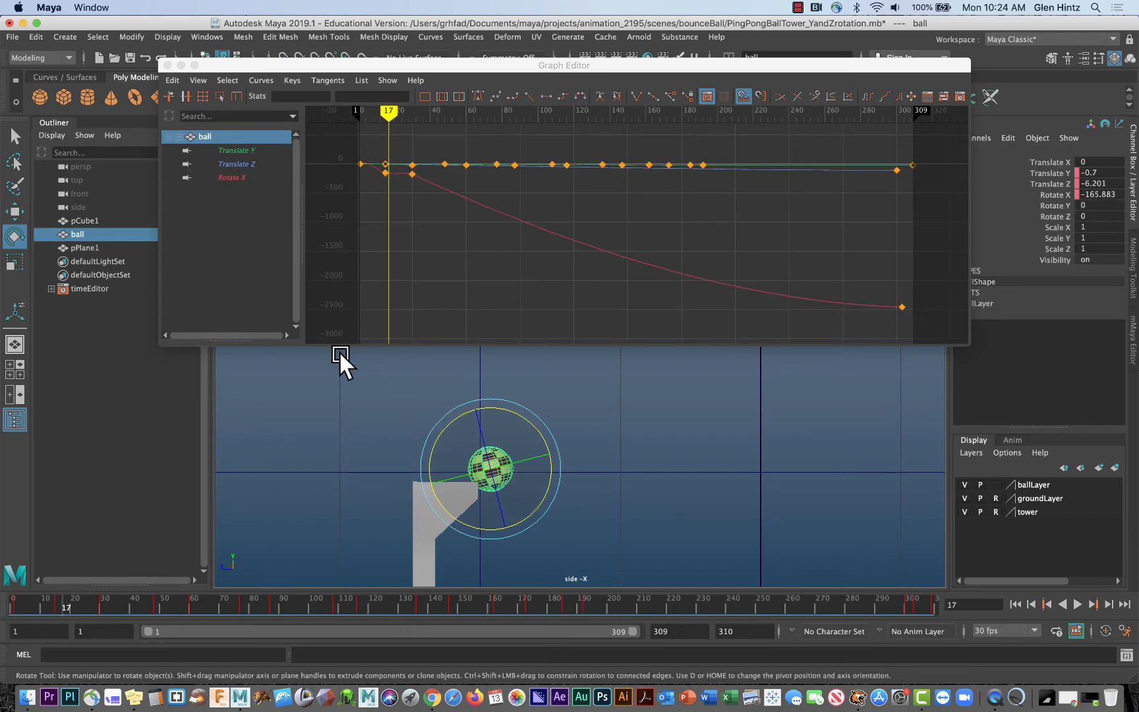
left_click(245, 164)
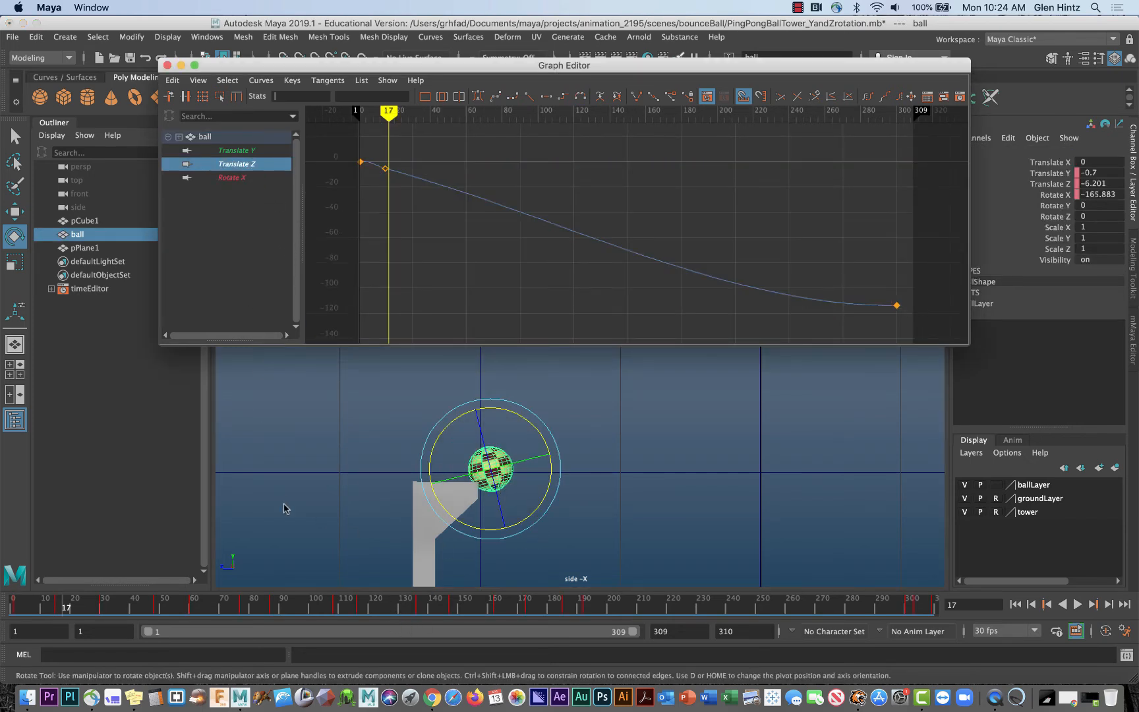
left_click(1048, 603)
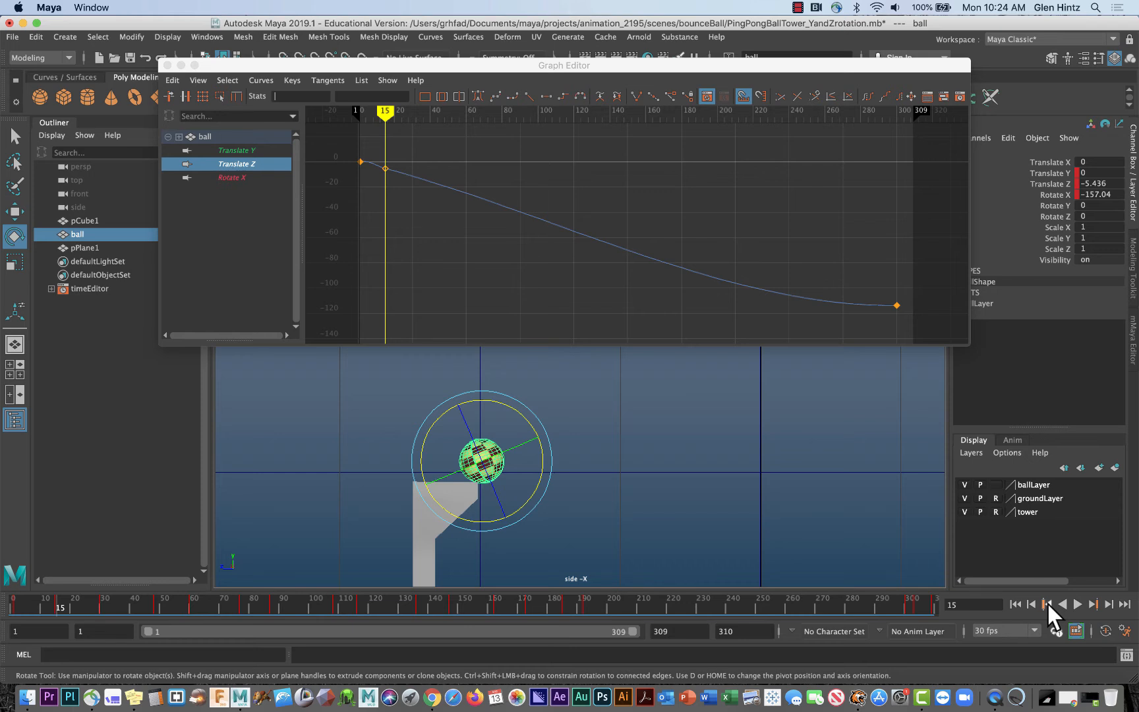
left_click(234, 178)
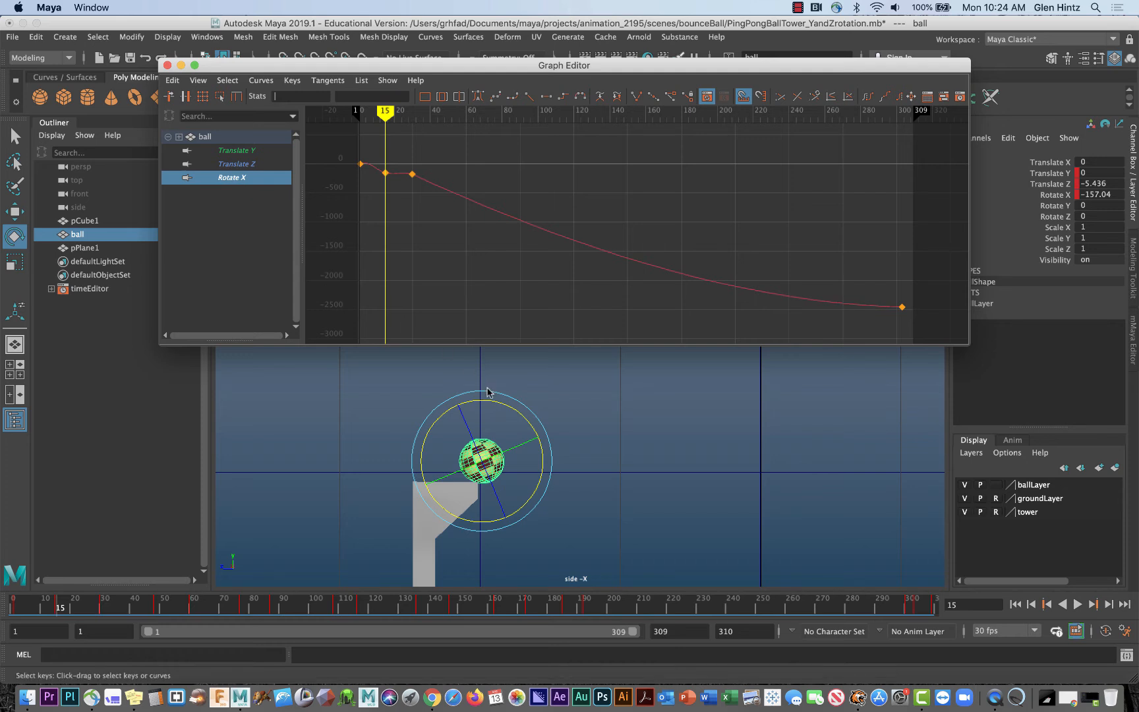
left_click(236, 164)
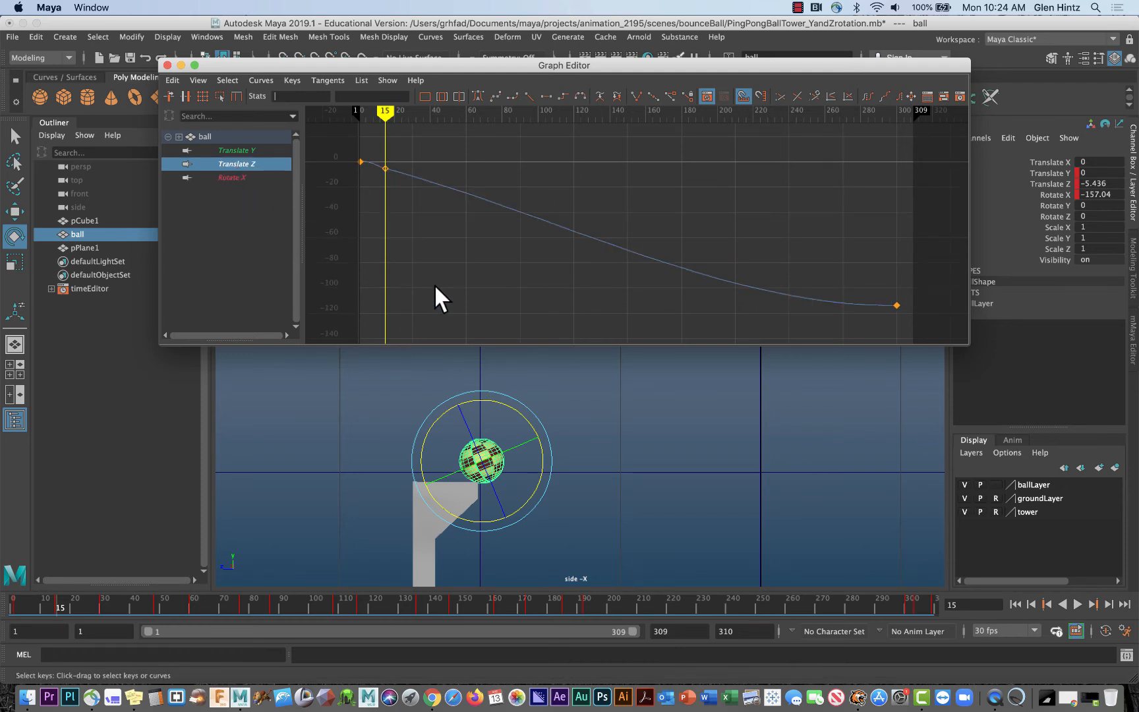
middle_click_drag(418, 243, 490, 272, "alt")
right_click_drag(491, 272, 504, 271, "alt")
mouse_move(507, 282)
middle_mouse_down("alt")
mouse_move(626, 295)
mouse_move(724, 323)
middle_mouse_up("alt")
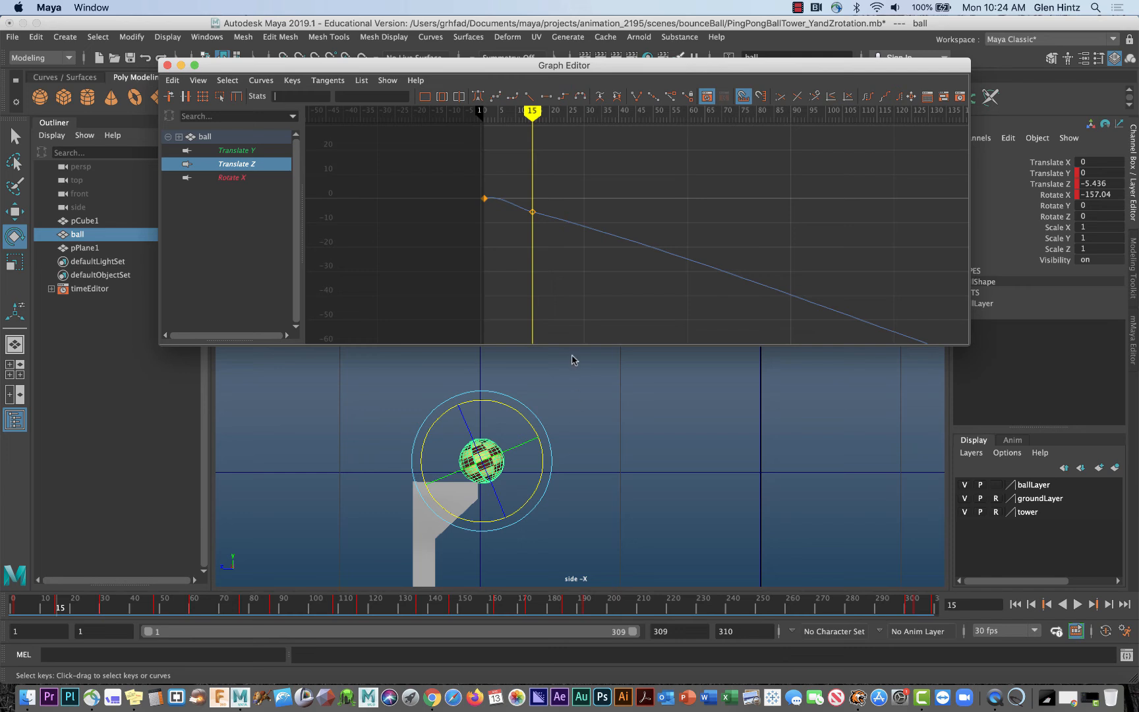
- At frame 17, move the ball clear of the tower's edge to Translate Y -0.095 and Translate Z -6.443, and key both channels
key("w")
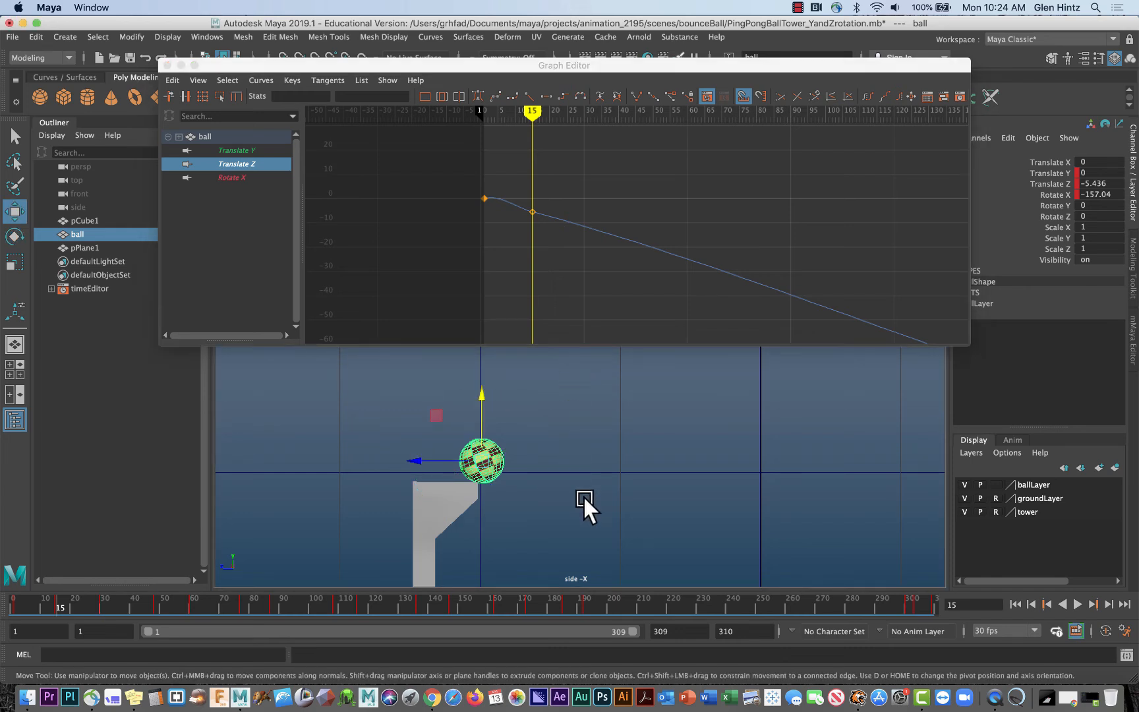
left_click(65, 607)
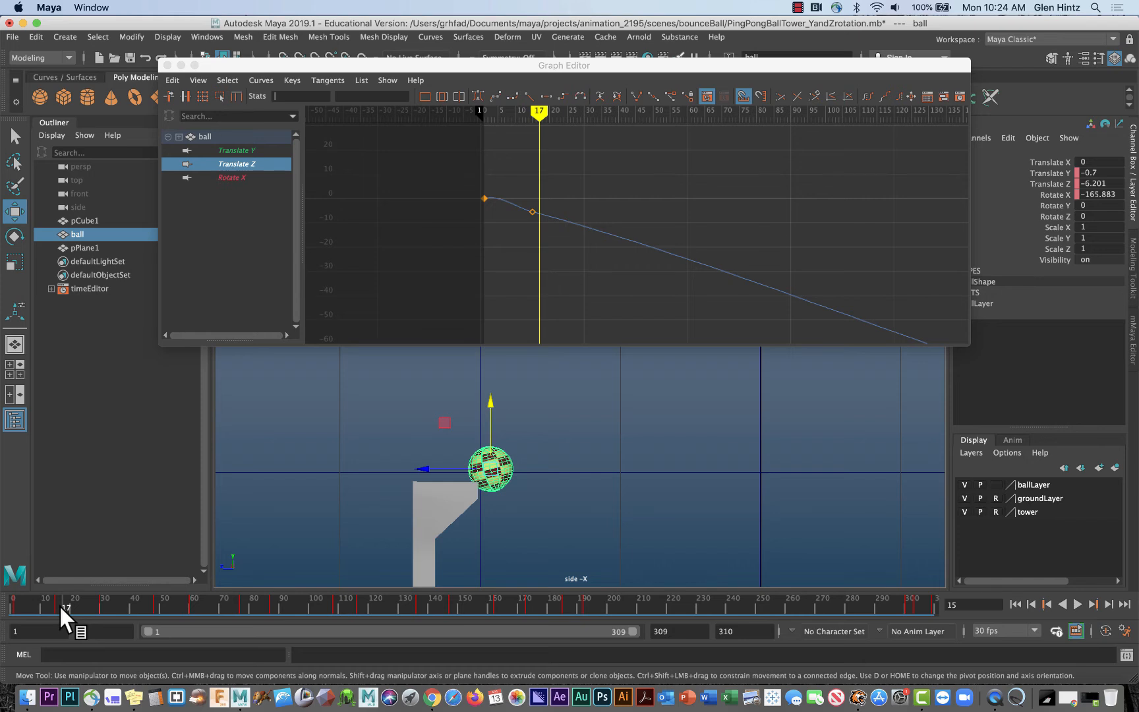
left_click_drag(60, 607, 65, 607)
left_click_drag(490, 401, 493, 392)
left_click_drag(419, 443, 414, 473)
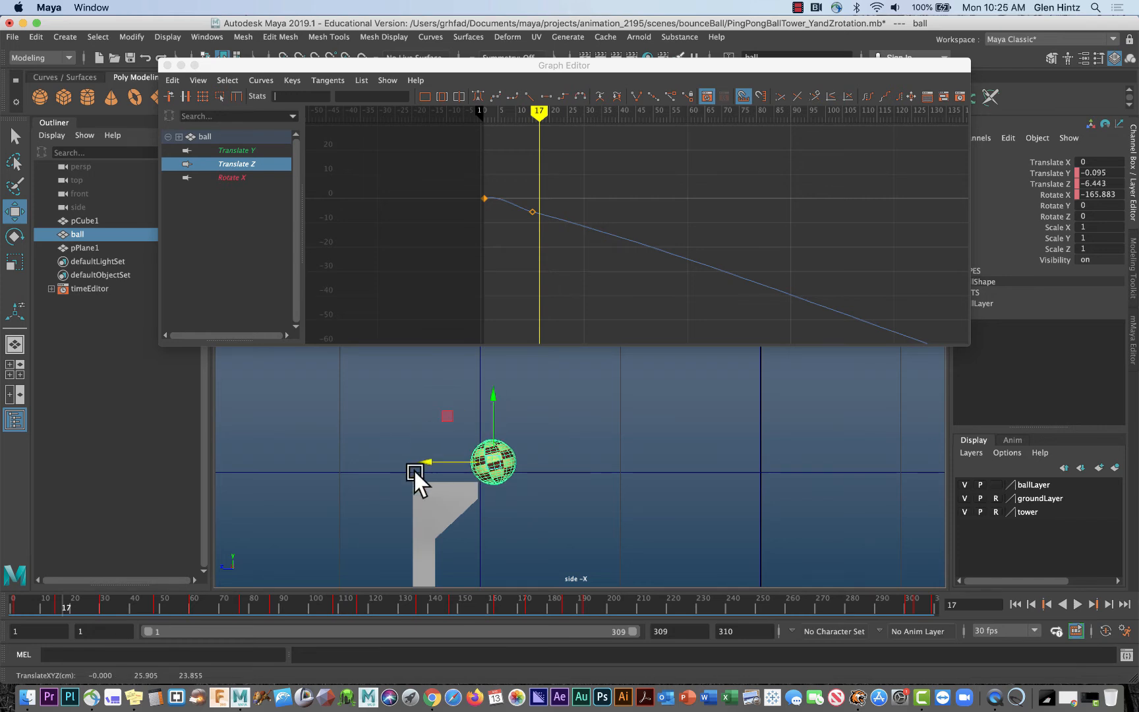
left_click_drag(1059, 173, 1060, 186)
right_click(1059, 187)
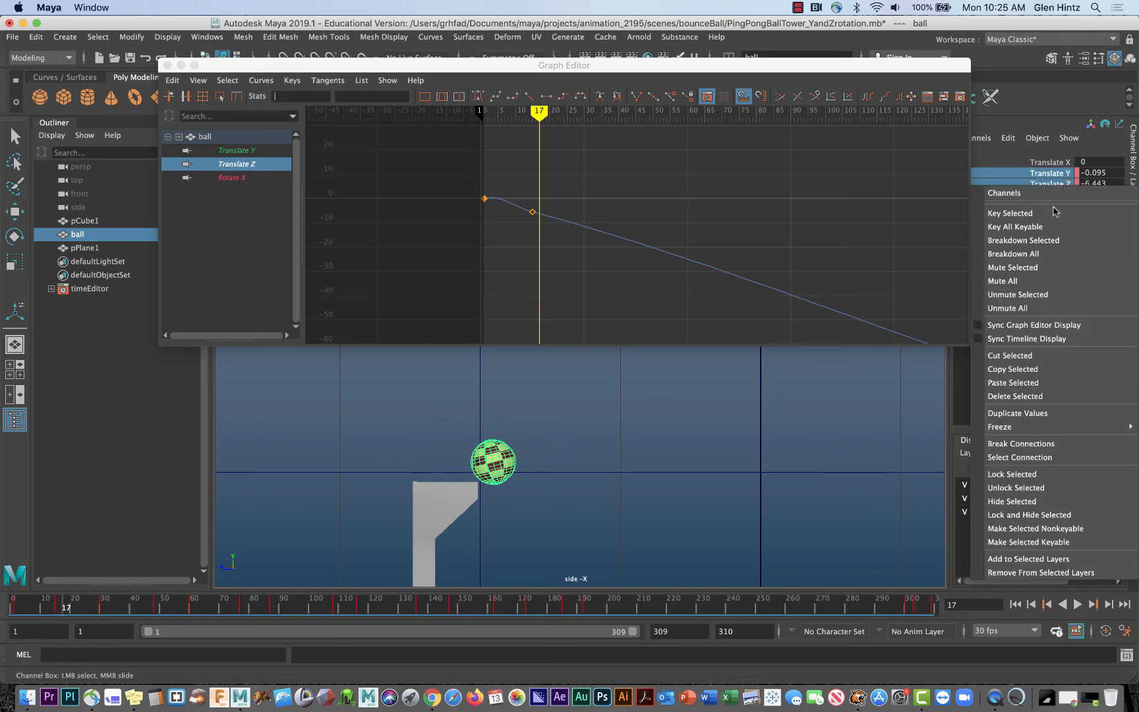
left_click(1055, 214)
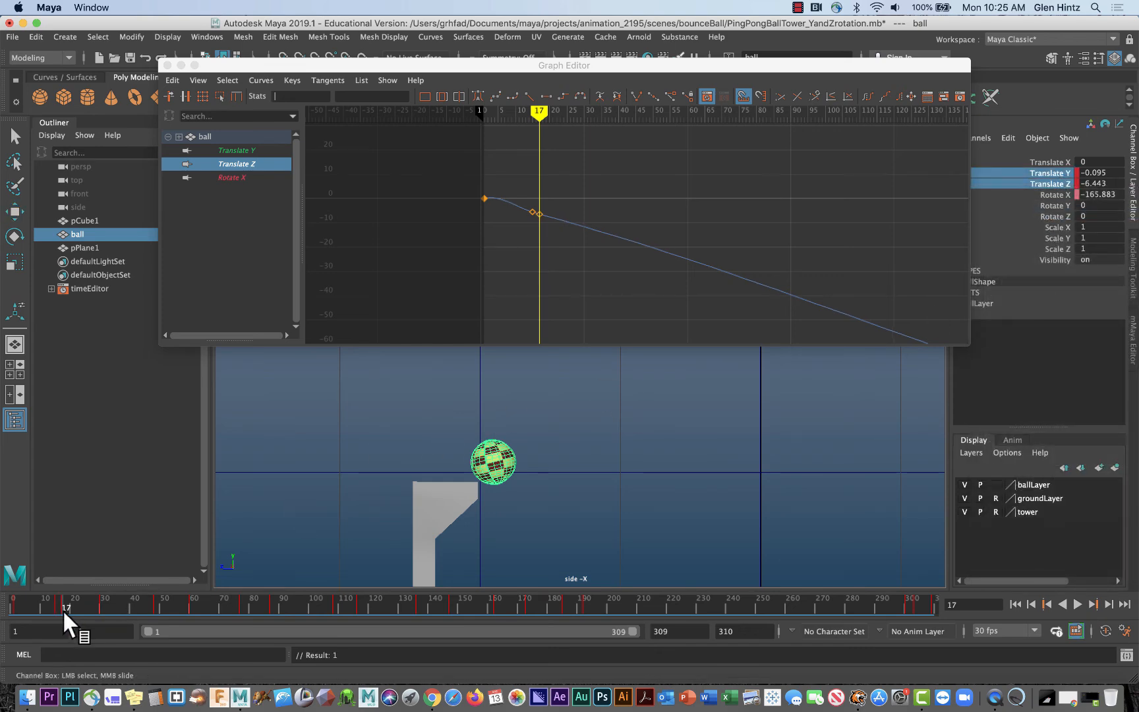
- Return to frame 1, deselect the ball, and play the bounce animation in the side view
left_click_drag(62, 609, 19, 551)
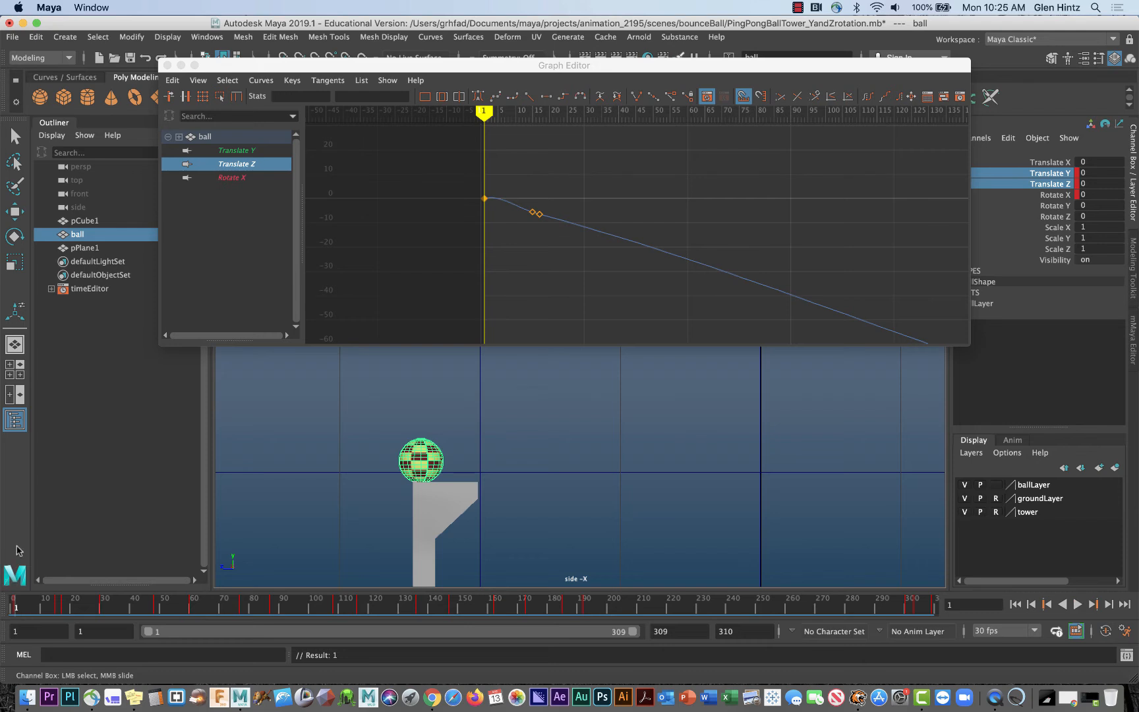
left_click(234, 156)
key("w")
left_click(738, 534)
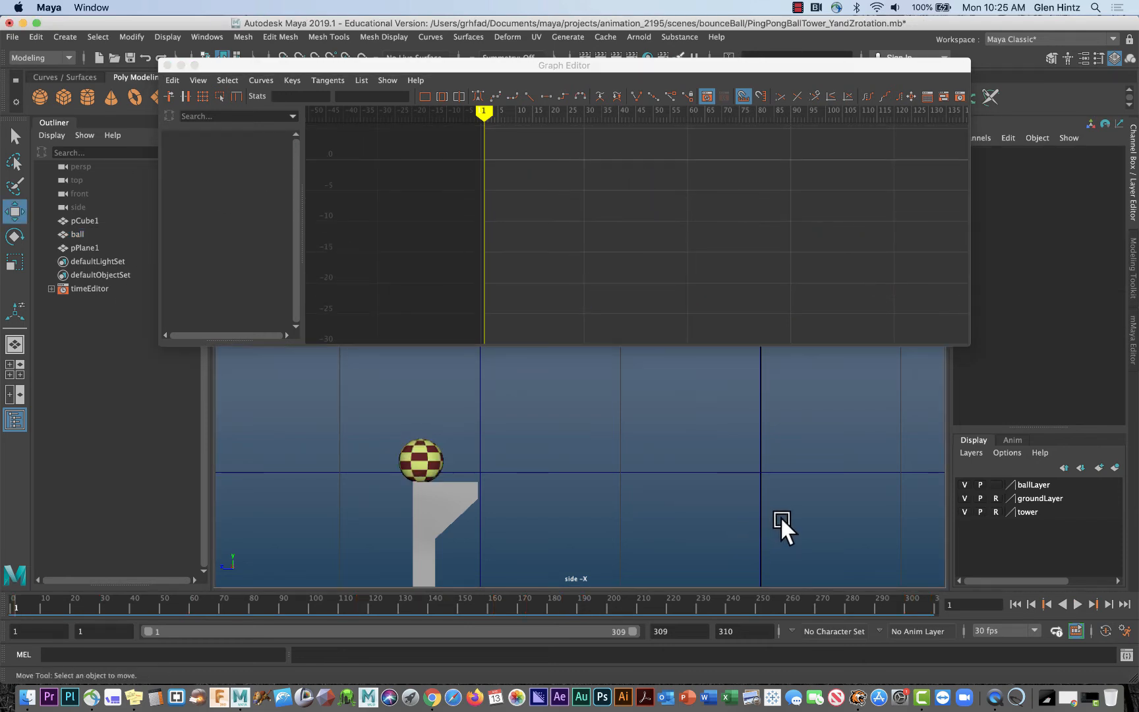
middle_click_drag(784, 517, 631, 505, "alt")
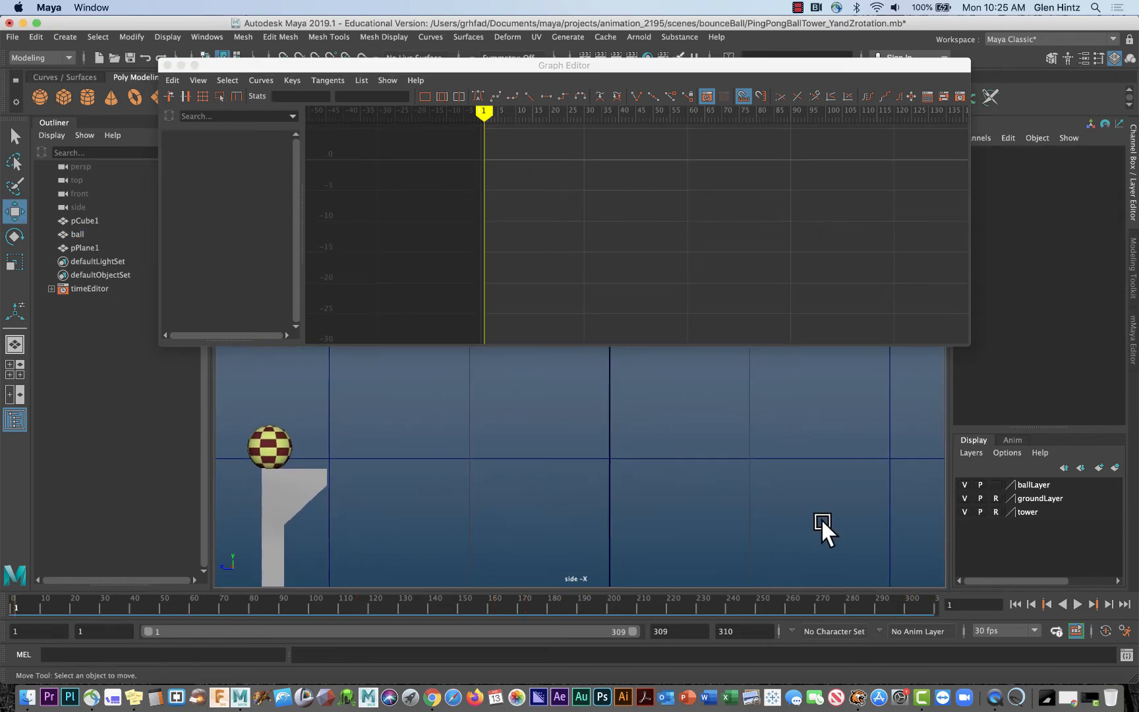
right_click_drag(821, 518, 656, 489, "alt")
middle_click_drag(655, 489, 517, 488, "alt")
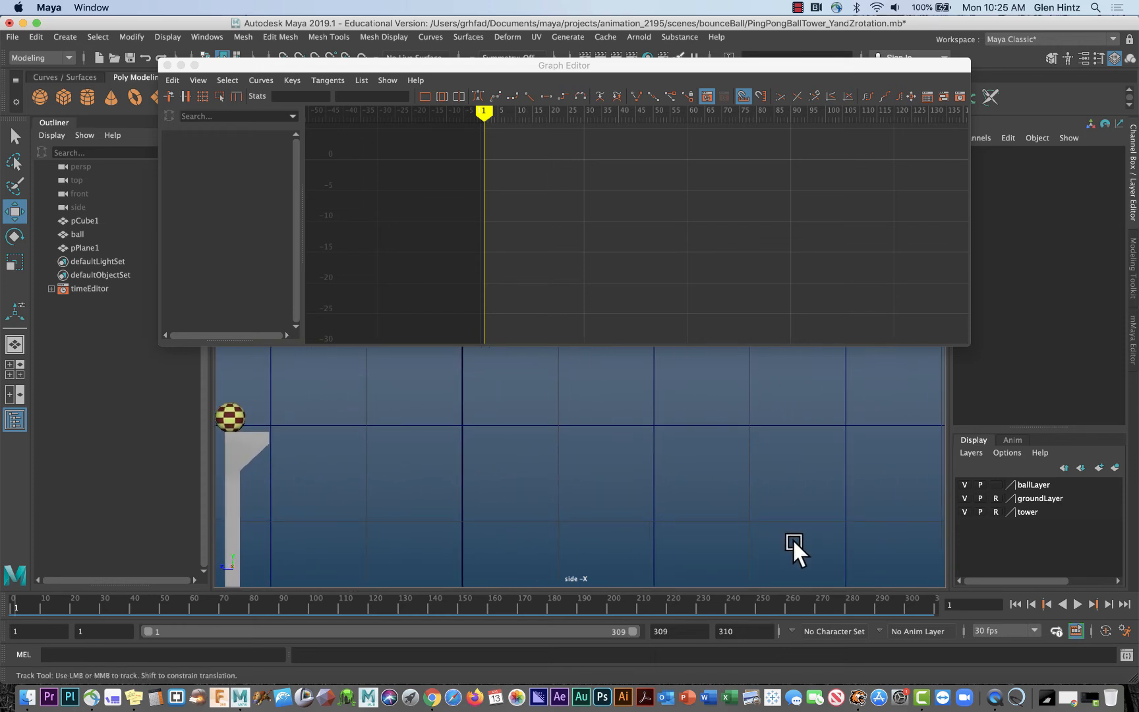
mouse_move(793, 539)
middle_mouse_down("alt")
mouse_move(801, 484)
mouse_move(807, 528)
middle_mouse_up("alt")
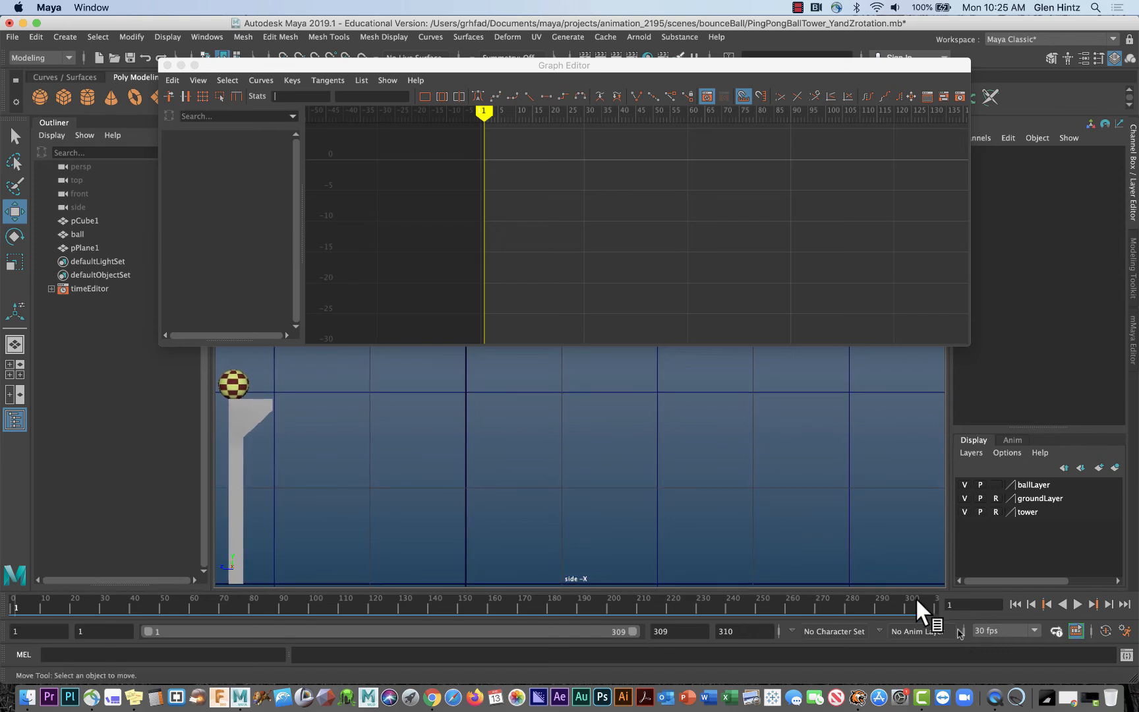
left_click(1073, 607)
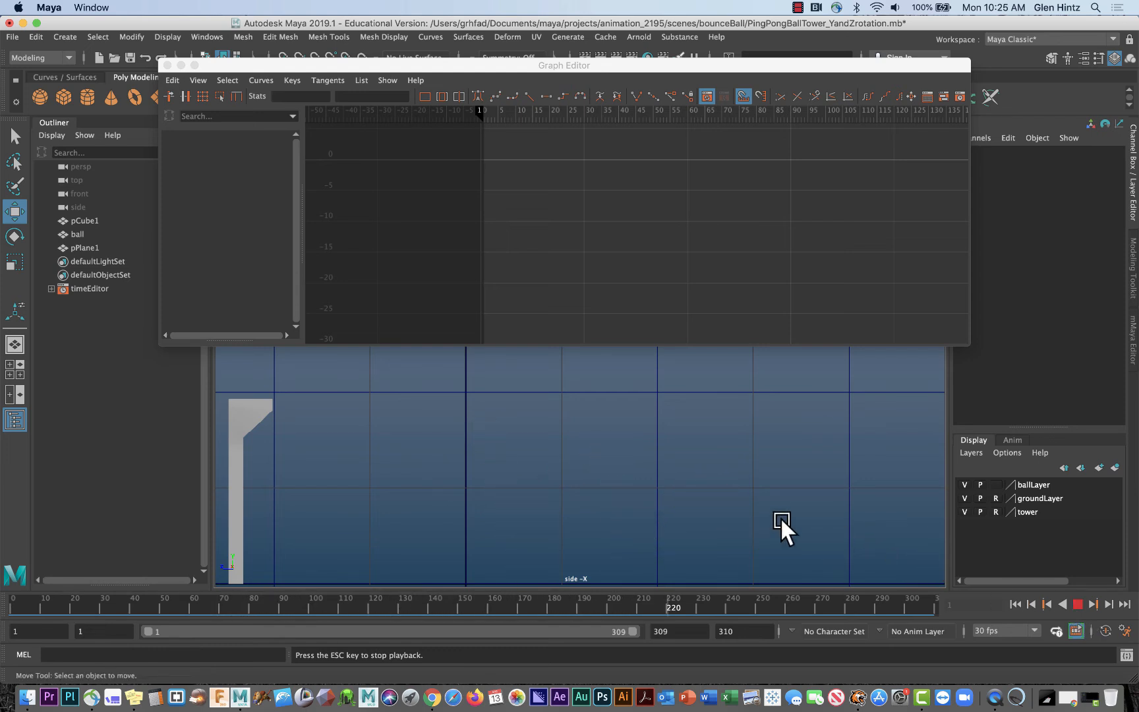
- Fit the ball's whole path from tower to final resting place in the side view and replay the animation from the start
right_click_drag(778, 497, 689, 491, "alt")
middle_click_drag(689, 490, 633, 512, "alt")
right_click_drag(750, 543, 651, 522, "alt")
middle_click_drag(653, 523, 616, 537, "alt")
right_click_drag(615, 537, 689, 537, "alt")
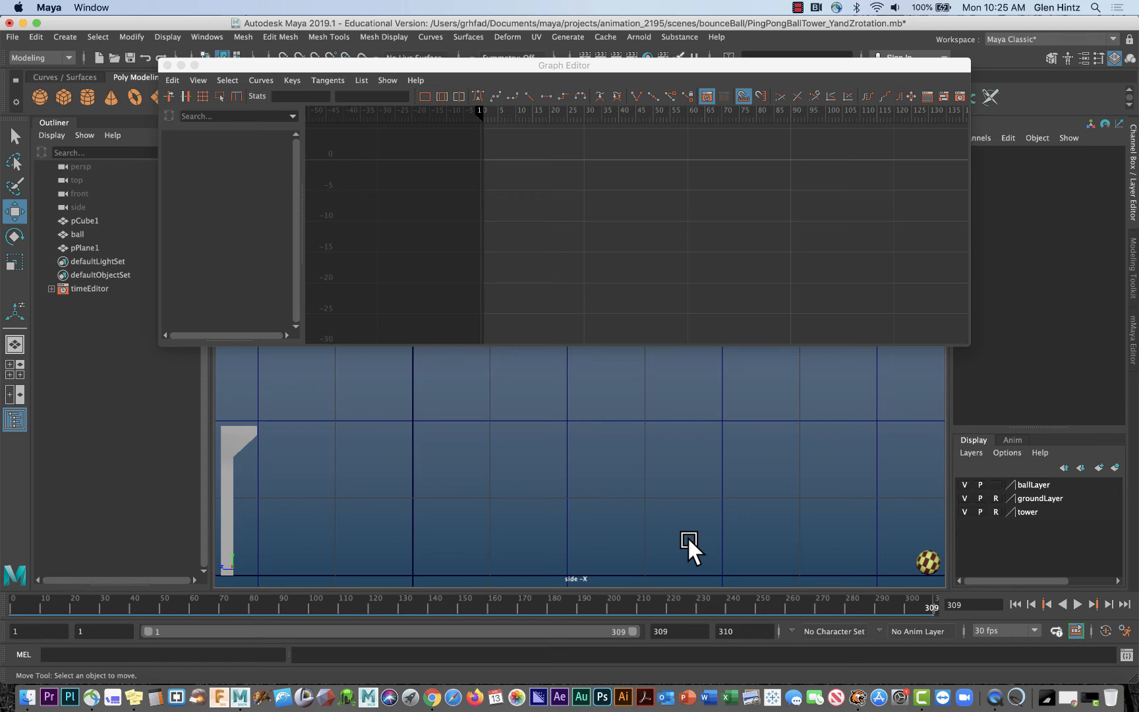
left_click(1014, 603)
left_click(1071, 603)
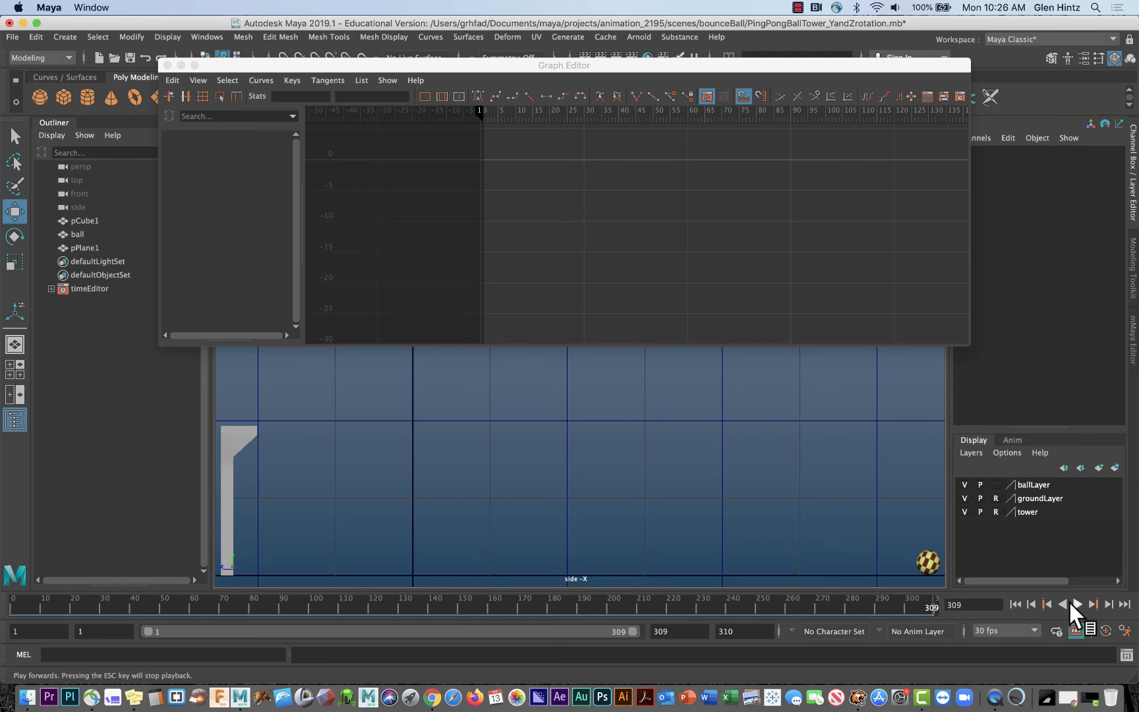
- On the ball's Translate Y curve, raise the outgoing tangent of the first bounce peak at frame 48 to round the arc
left_click(927, 557)
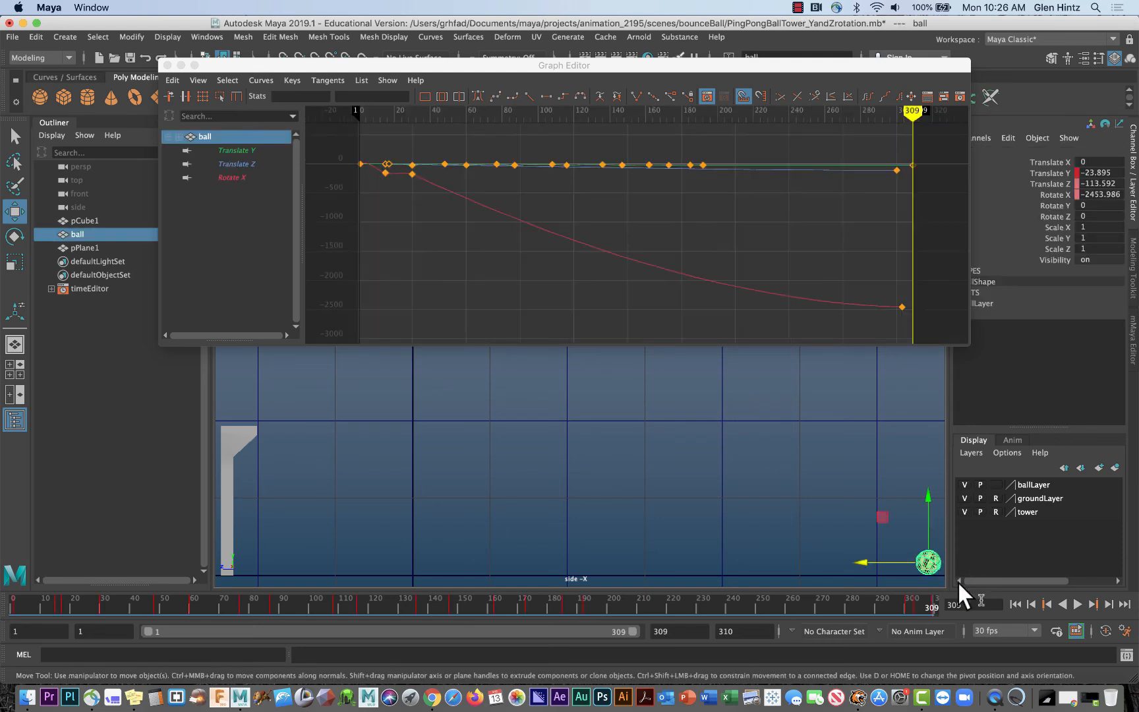
left_click(1016, 601)
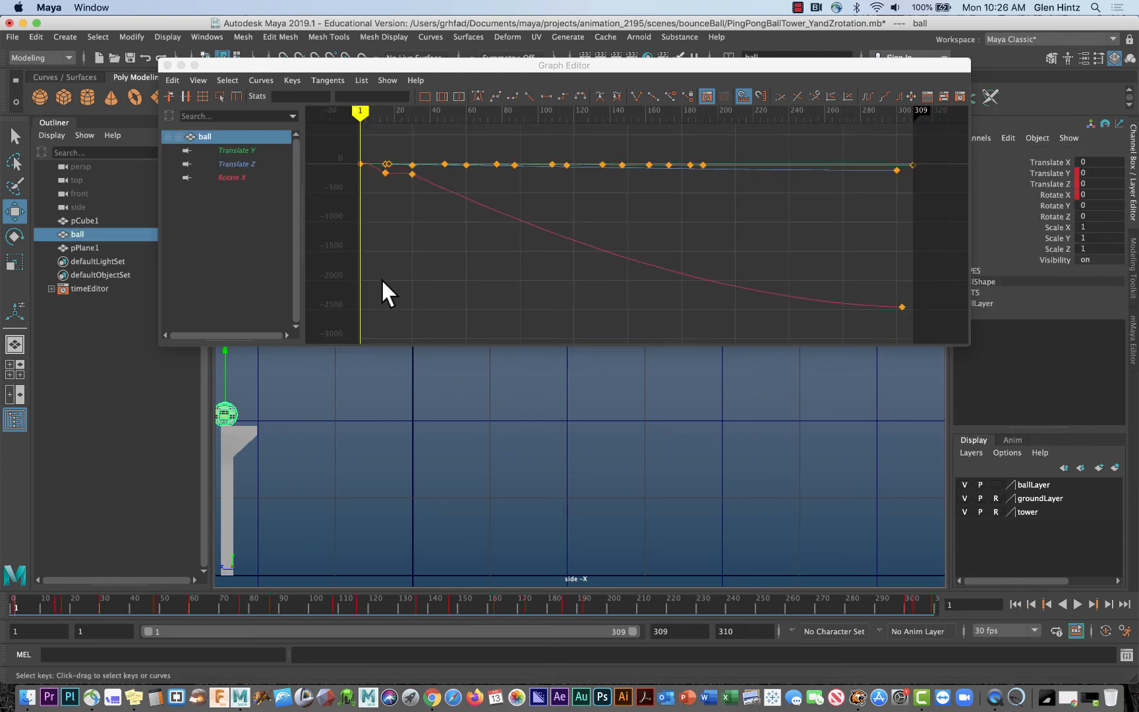
left_click(240, 152)
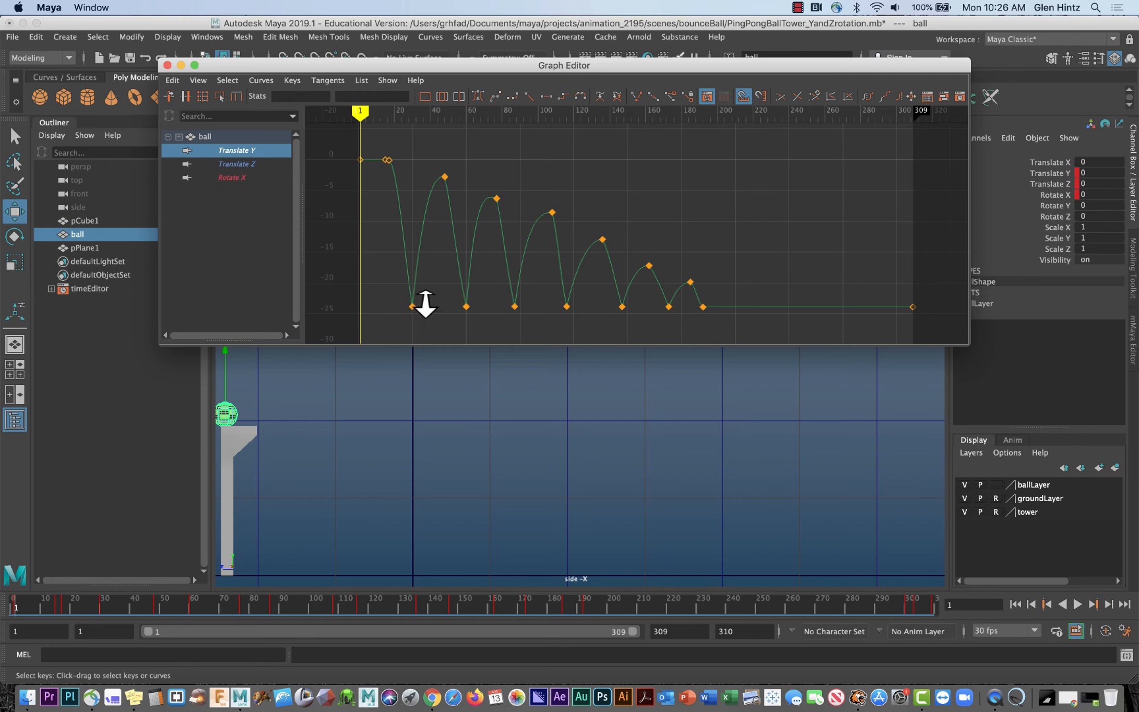
right_click_drag(425, 305, 507, 308, "alt")
middle_click_drag(506, 308, 689, 338, "alt")
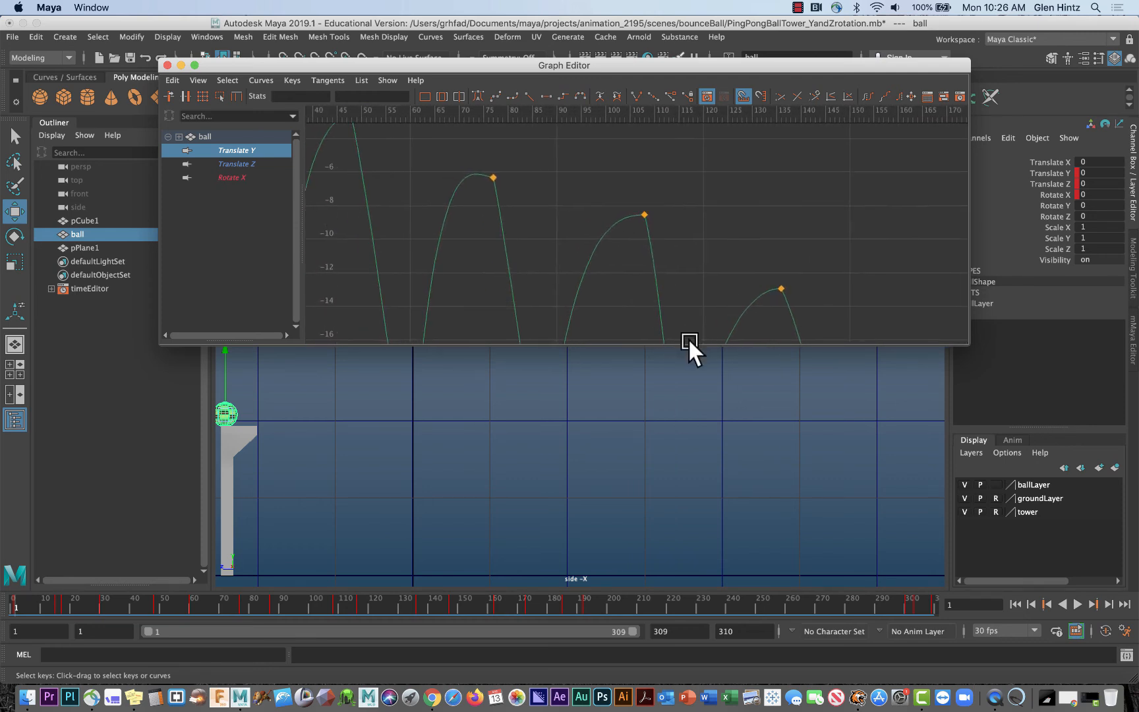
middle_click_drag(496, 256, 569, 300, "alt")
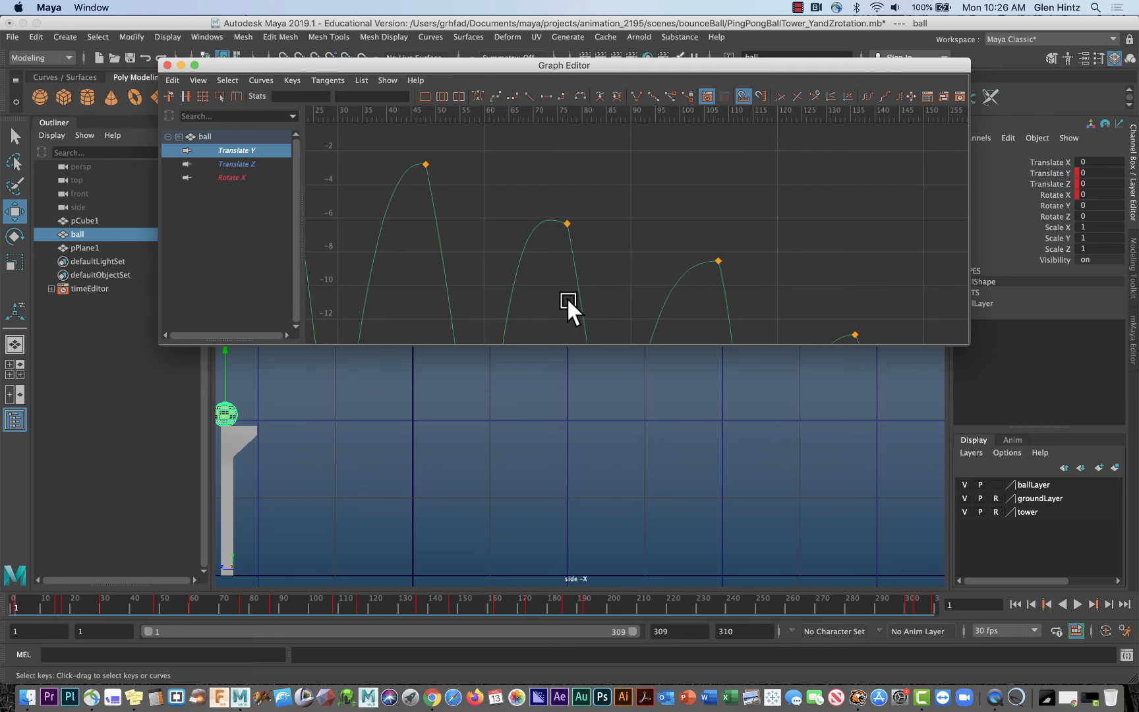
right_click_drag(569, 298, 580, 305, "alt")
middle_click_drag(579, 305, 588, 300, "alt")
right_click_drag(587, 300, 663, 316, "alt")
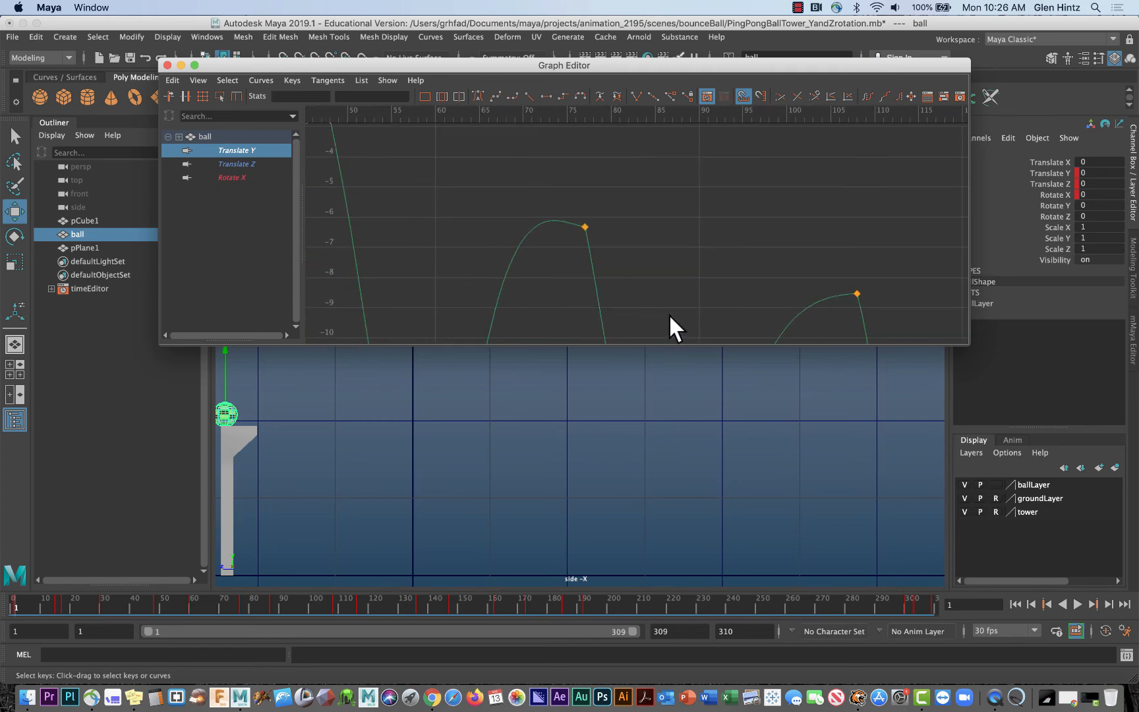
middle_click_drag(668, 315, 798, 361, "alt")
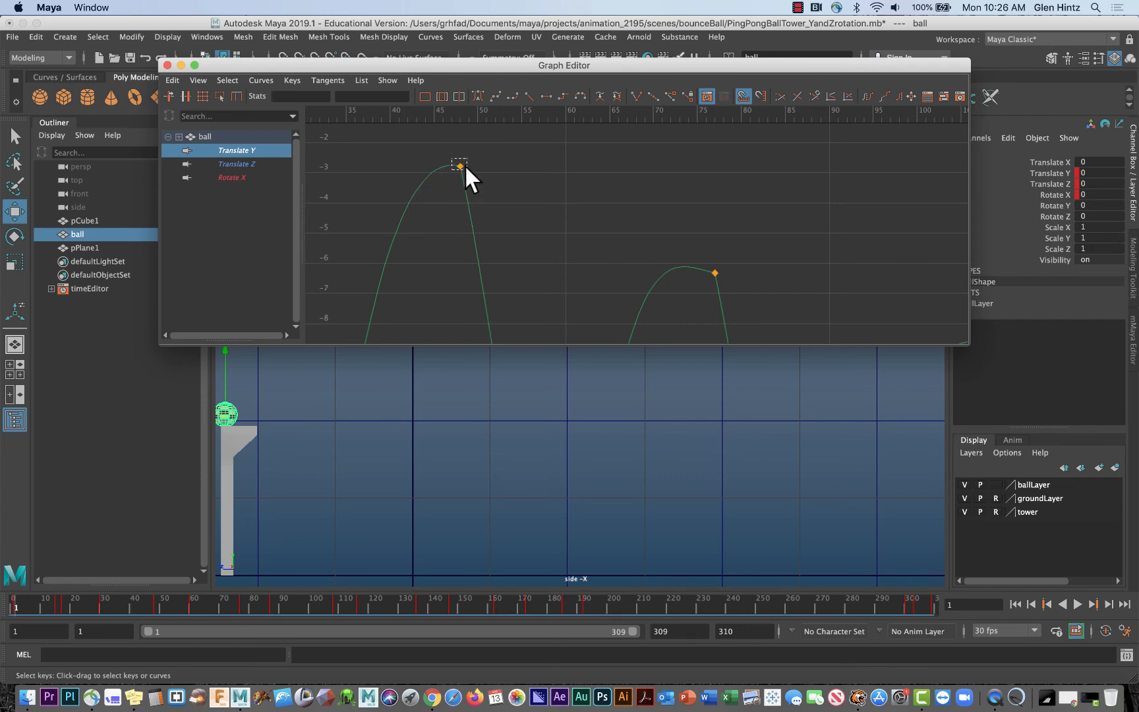
left_click_drag(465, 168, 466, 170)
left_click_drag(469, 213, 497, 185)
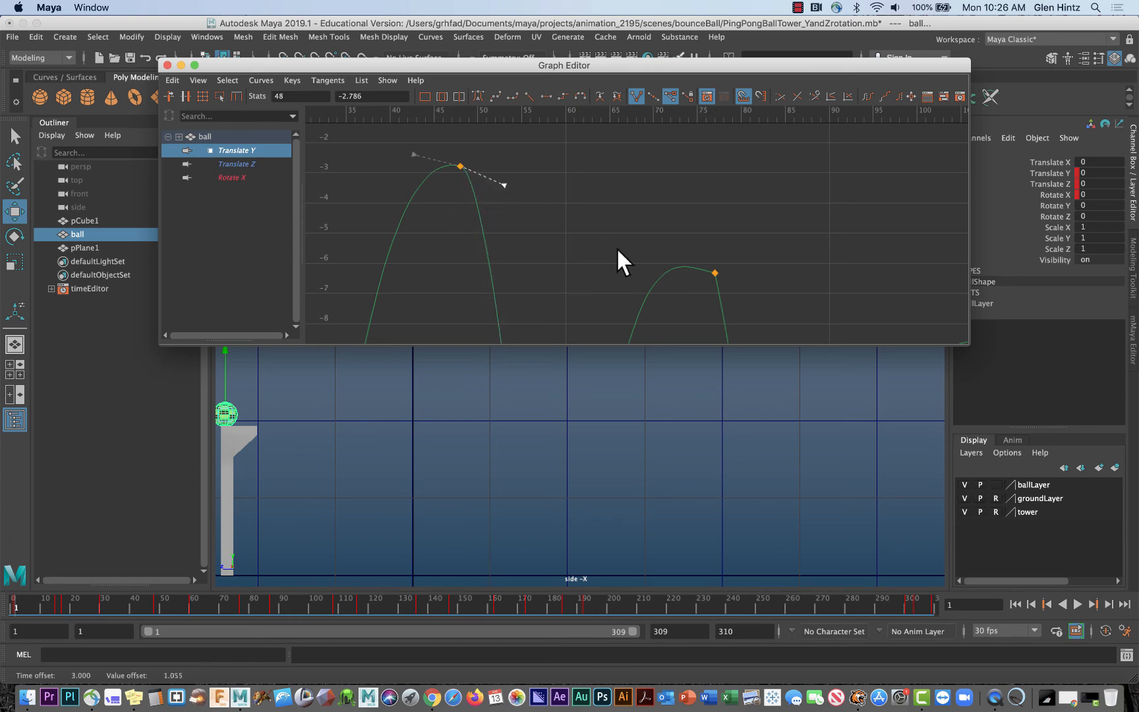
- Move the second Translate Y bounce peak to frame 75 at -5.965, then shift the third peak slightly earlier, raising both outgoing tangents
left_click_drag(719, 287, 744, 282)
middle_click_drag(758, 287, 387, 202, "alt")
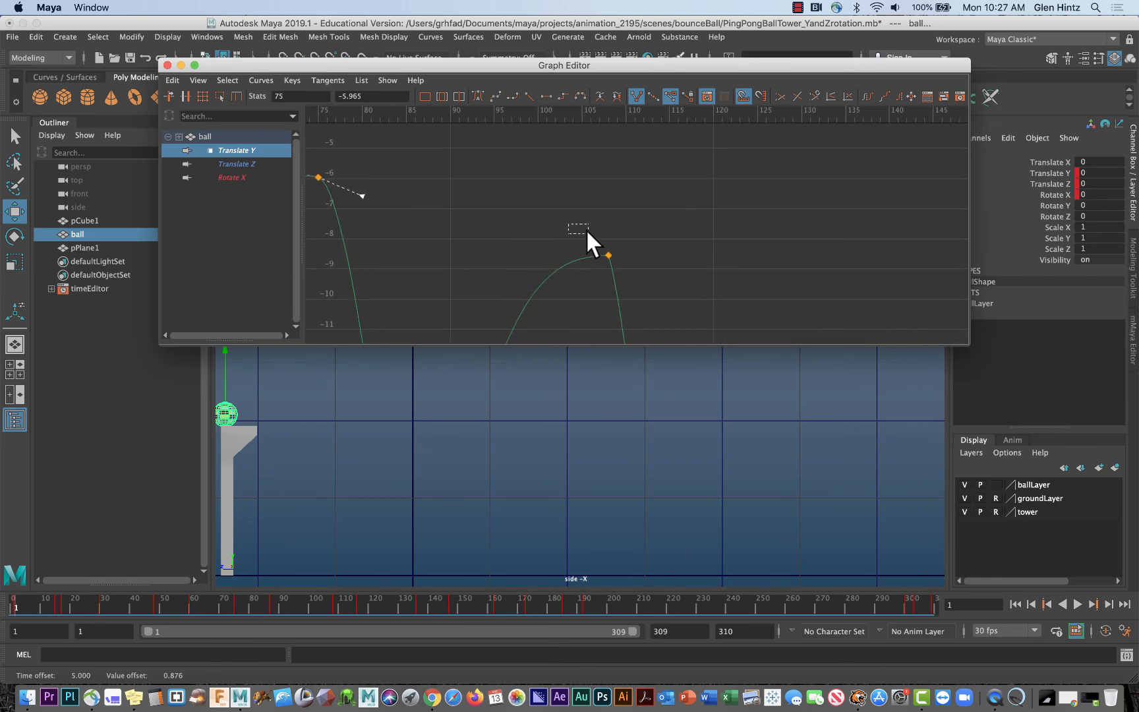
left_click_drag(587, 229, 645, 285)
middle_click_drag(622, 303, 681, 263)
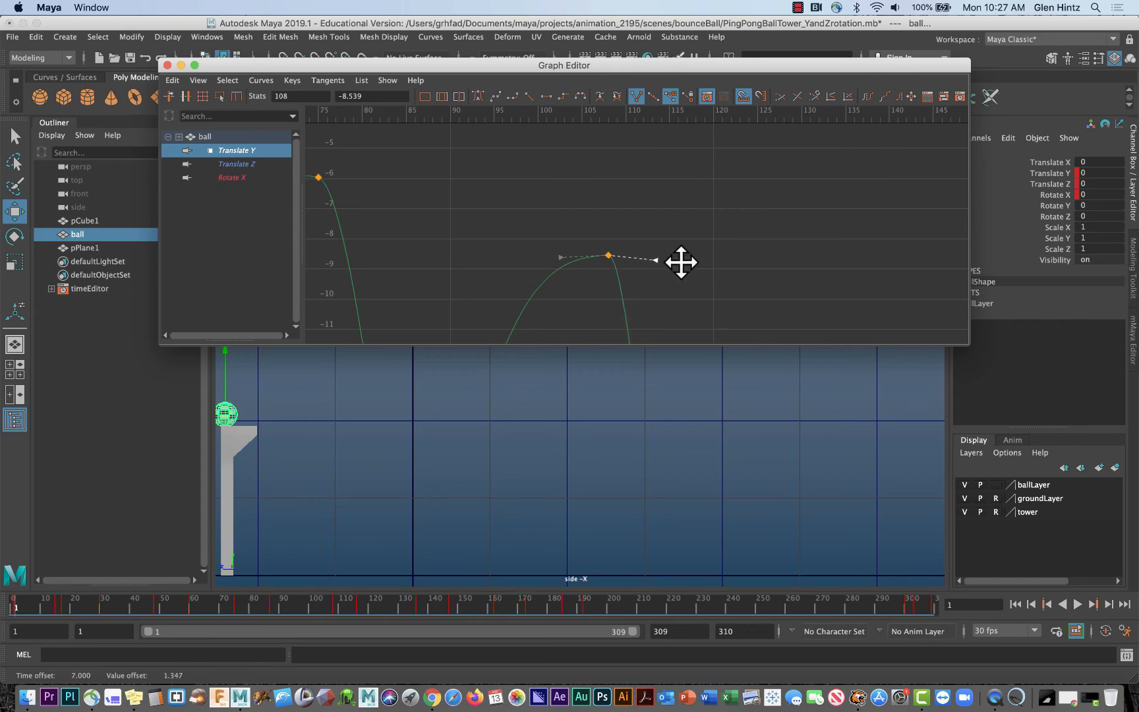
middle_click_drag(606, 254, 652, 246)
- Raise the outgoing tangent of the Translate Y peak at frame 136 until it is nearly level
middle_click_drag(750, 295, 502, 218, "alt")
left_click_drag(502, 217, 558, 262)
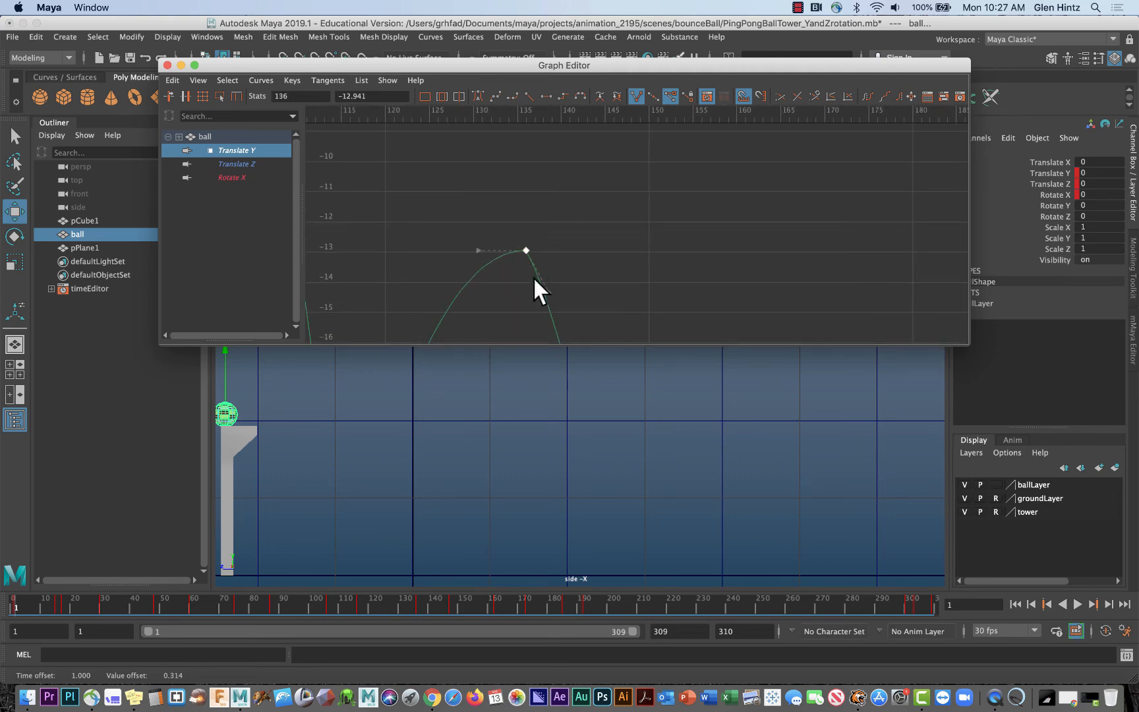
middle_click_drag(548, 294, 575, 242)
middle_click_drag(681, 292, 627, 272, "alt")
middle_click_drag(732, 292, 635, 263, "alt")
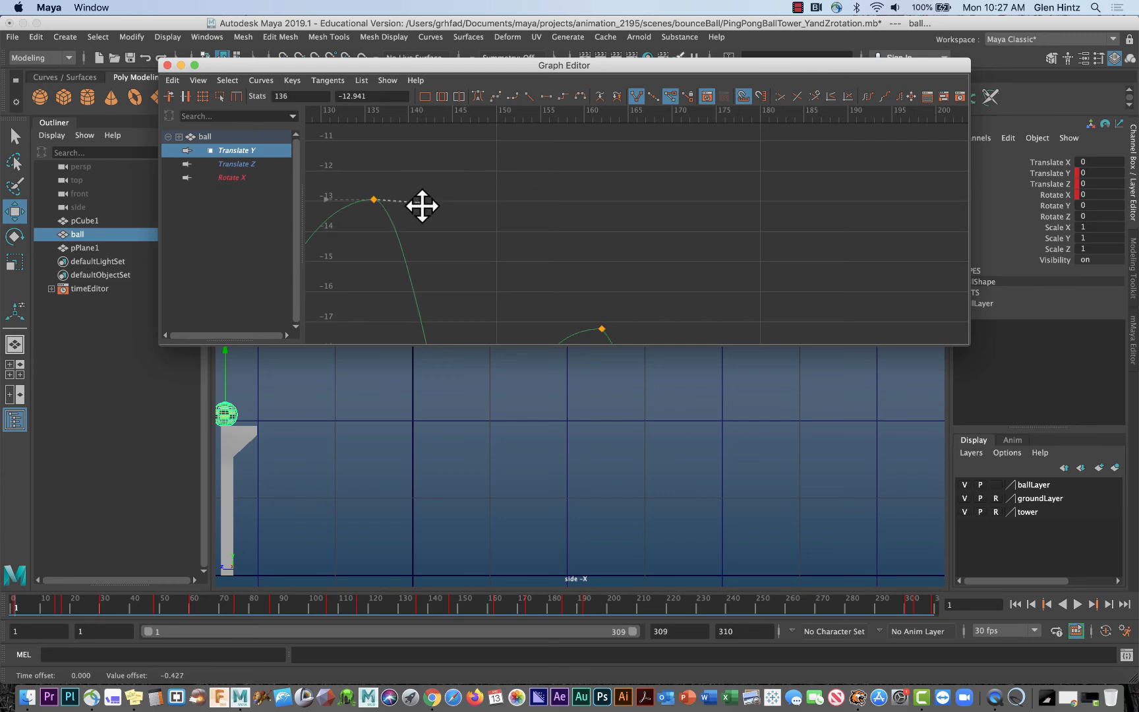
- Raise the outgoing tangent of the Translate Y peak at frame 162 to round the fall
middle_click_drag(623, 293, 581, 181, "alt")
left_click_drag(577, 228, 578, 230)
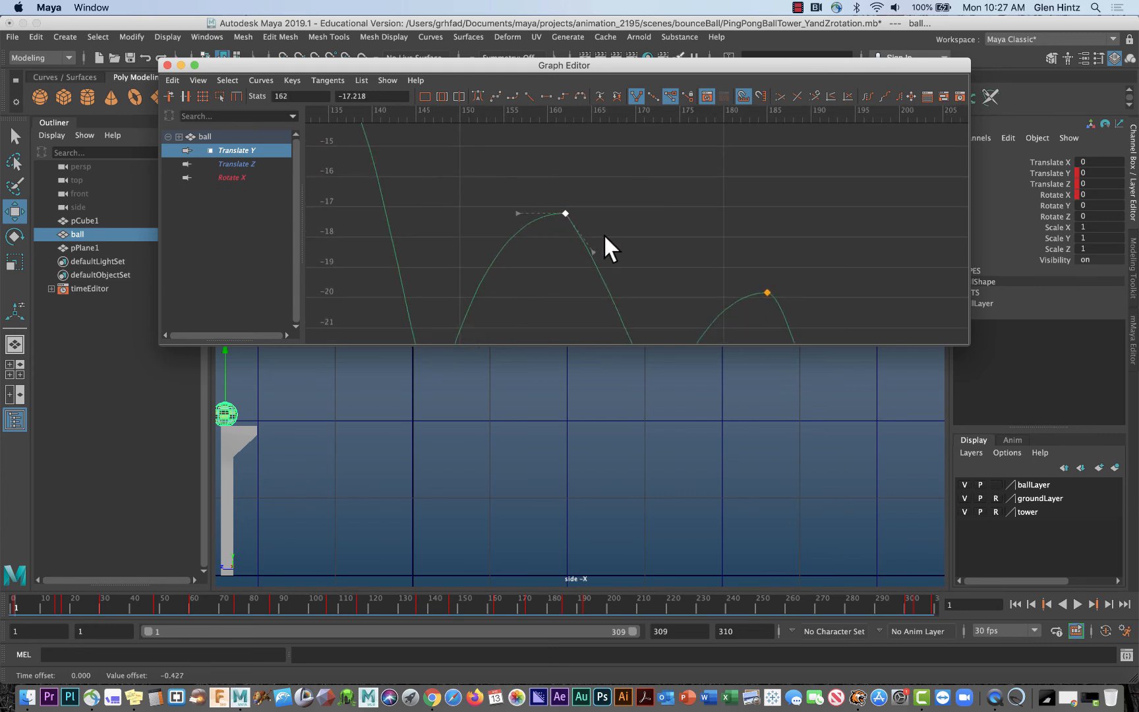
middle_click_drag(593, 253, 607, 224)
- Move the last Translate Y bounce peak to frame 184, keep it at -19.843, and bring its outgoing tangent nearly level
middle_click_drag(737, 255, 623, 175, "alt")
left_click_drag(666, 212, 673, 226)
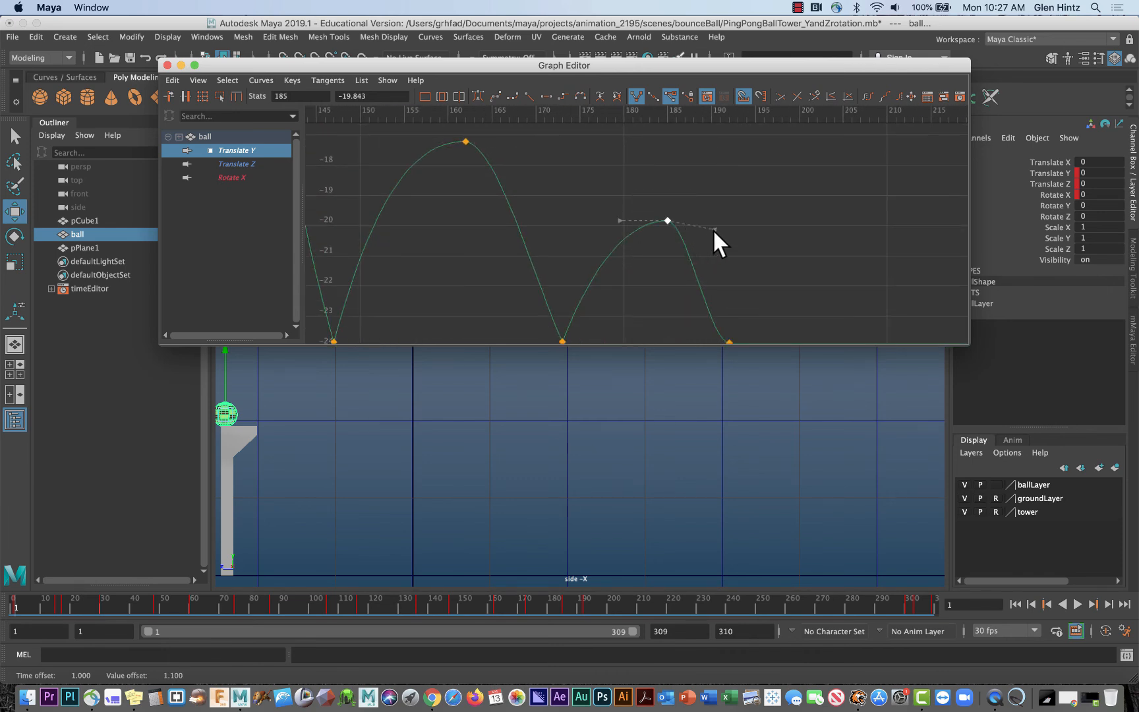
left_click(715, 229)
left_click_drag(715, 231, 724, 219)
left_click(666, 221)
left_click_drag(666, 222, 715, 224)
middle_click_drag(708, 219, 708, 219)
left_click(658, 220)
middle_click(658, 220)
middle_click_drag(707, 219, 707, 223)
middle_click_drag(788, 262, 670, 218, "alt")
right_click_drag(821, 264, 665, 253, "alt")
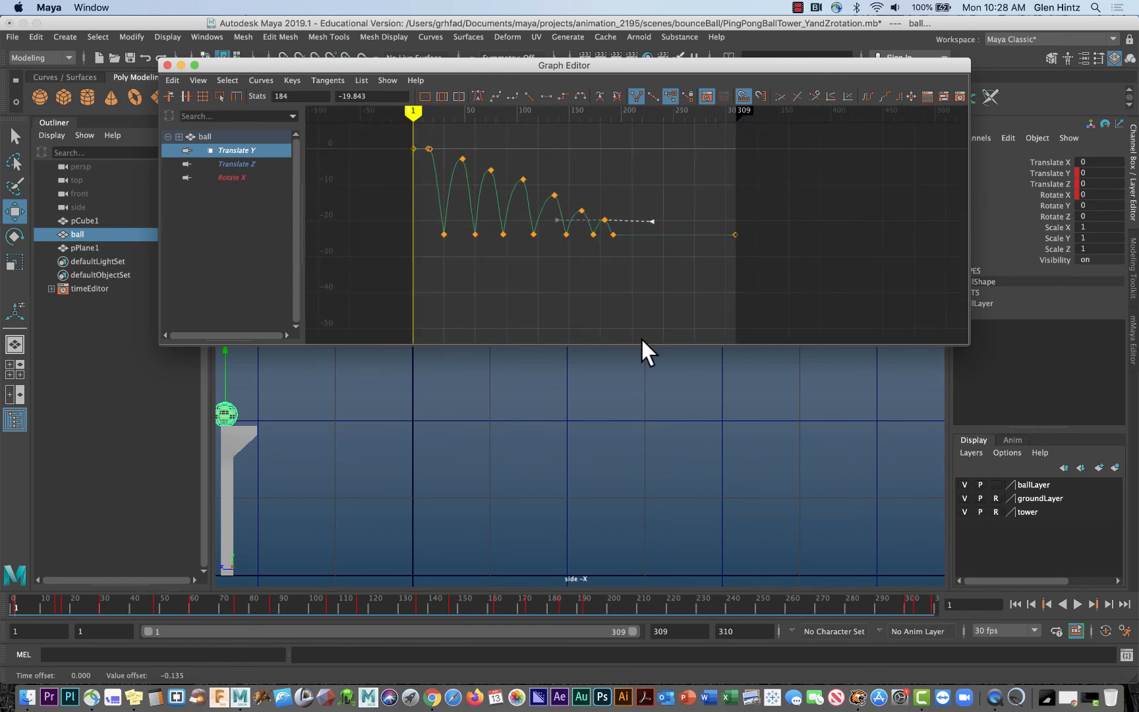
- Deselect the ball, put the Graph Editor away, and hide the Channel Box to enlarge and reframe the side view
left_click(534, 526)
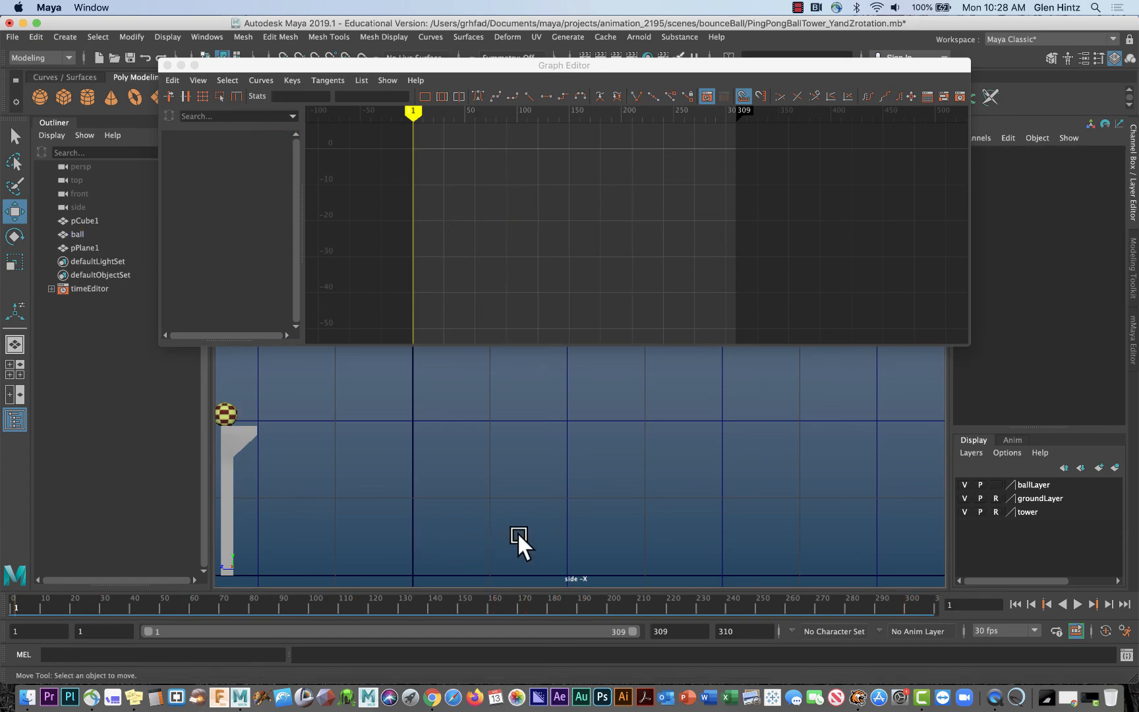
right_click_drag(519, 534, 510, 533, "alt")
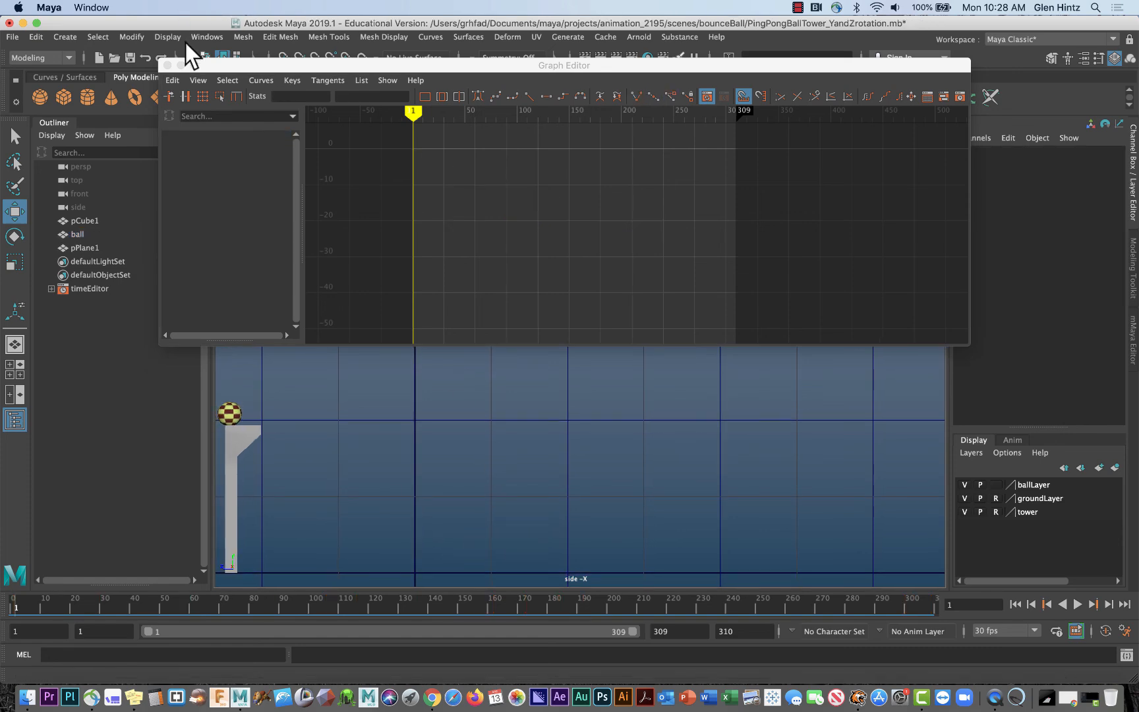
left_click(168, 65)
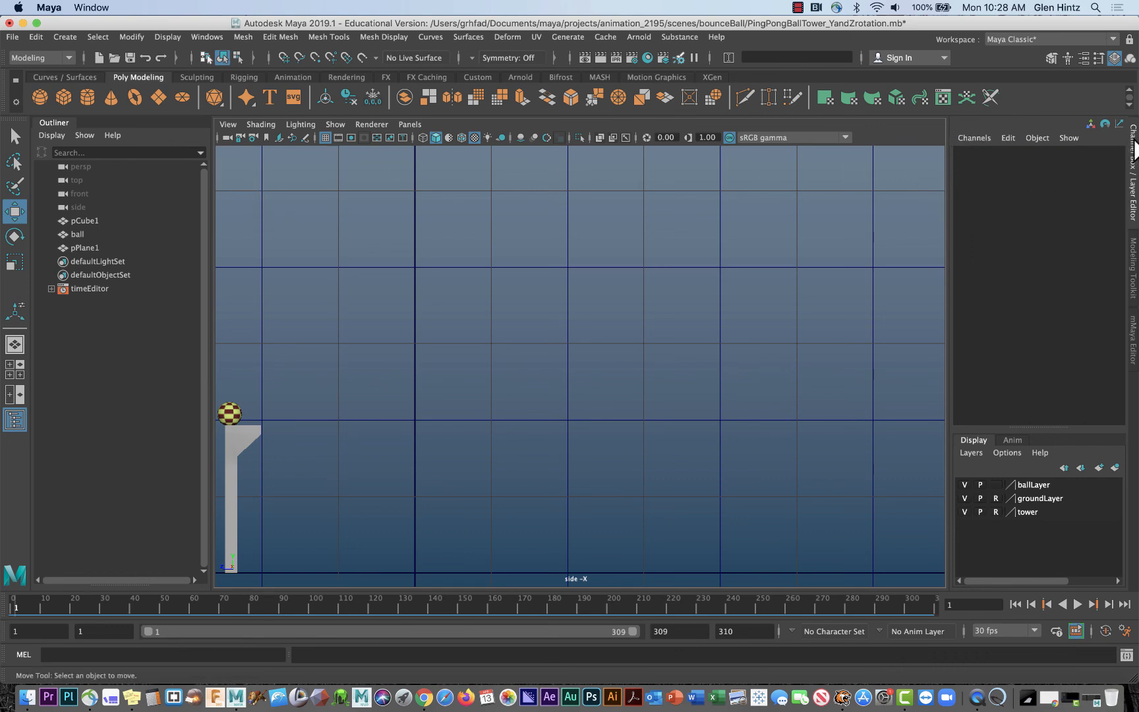
left_click(1134, 146)
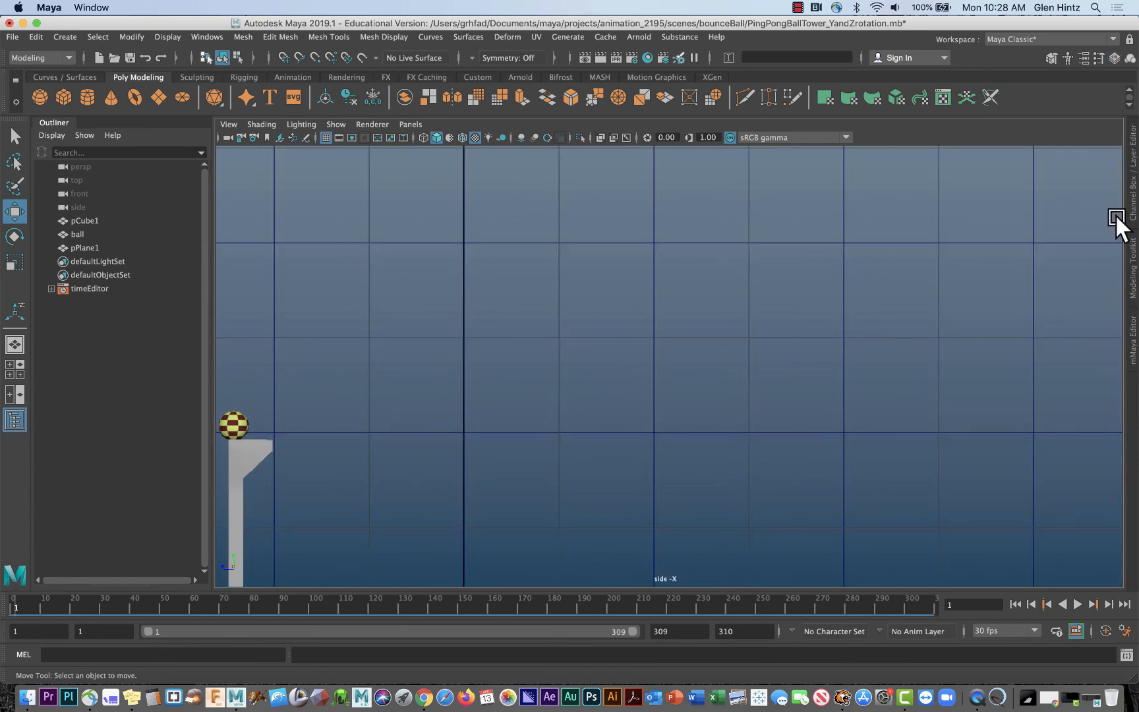
middle_click_drag(1049, 389, 1033, 455, "alt")
mouse_move(1033, 455)
right_mouse_down("alt")
mouse_move(1029, 468)
mouse_move(1018, 464)
right_mouse_up("alt")
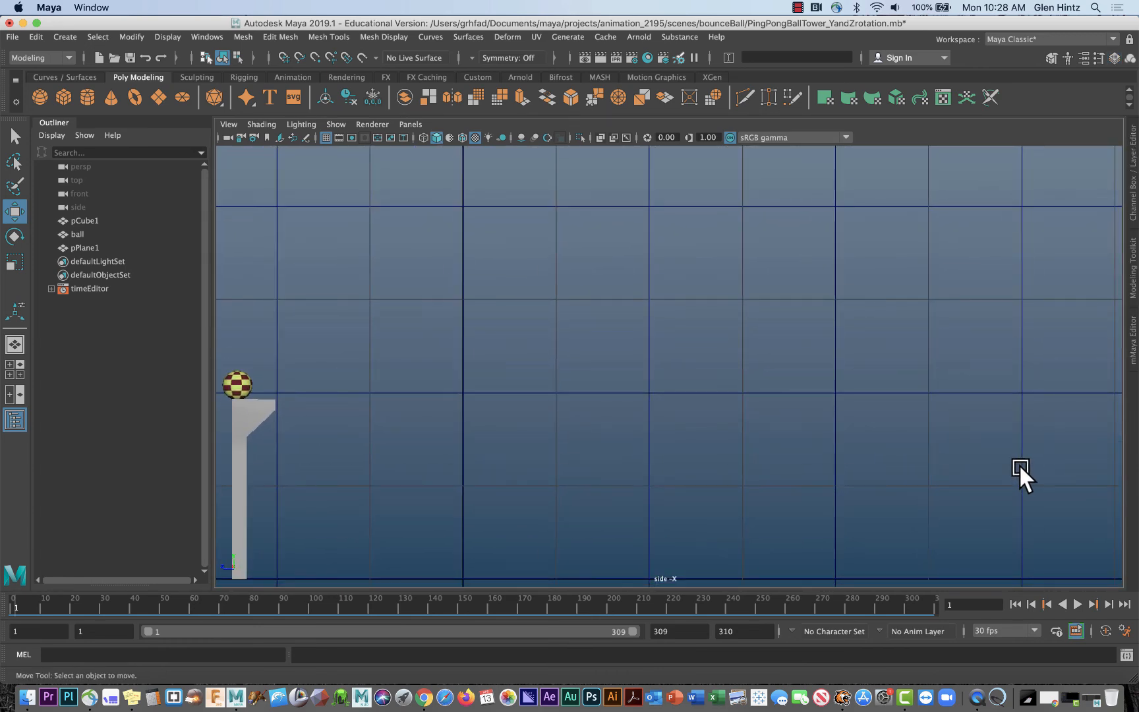
- Play the full animation again and scrub the final frames to examine how the ball rolls to a stop
left_click(1076, 605)
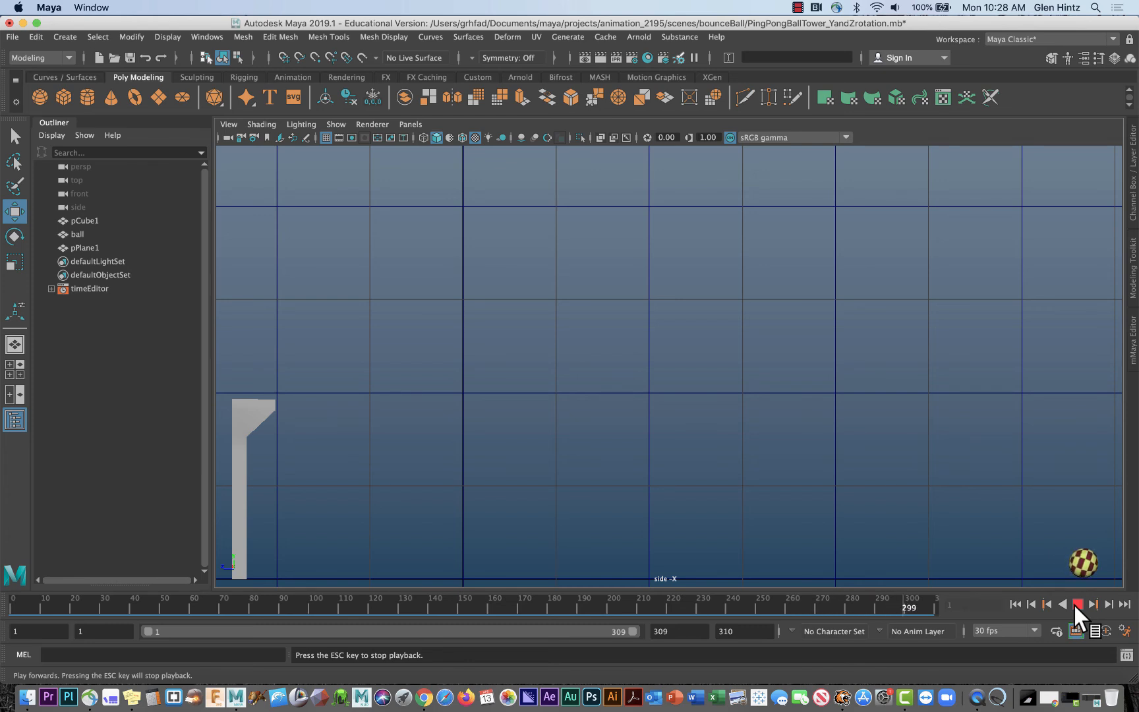
left_click(1078, 604)
left_click(1079, 605)
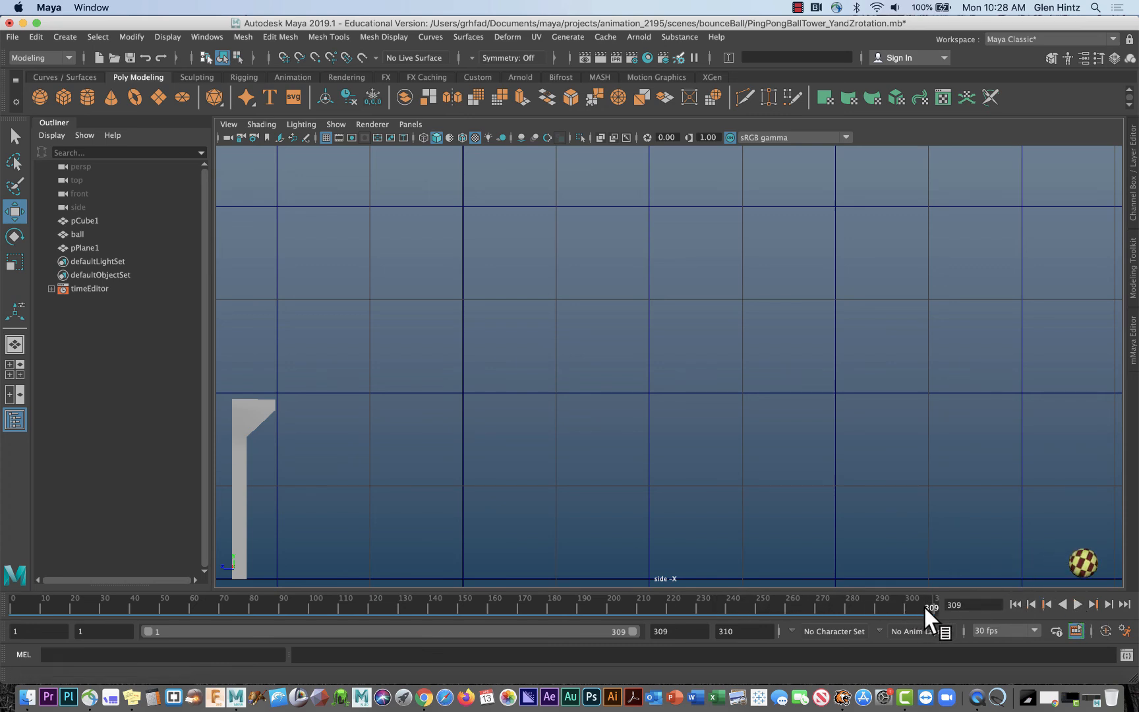
left_click_drag(925, 607, 834, 603)
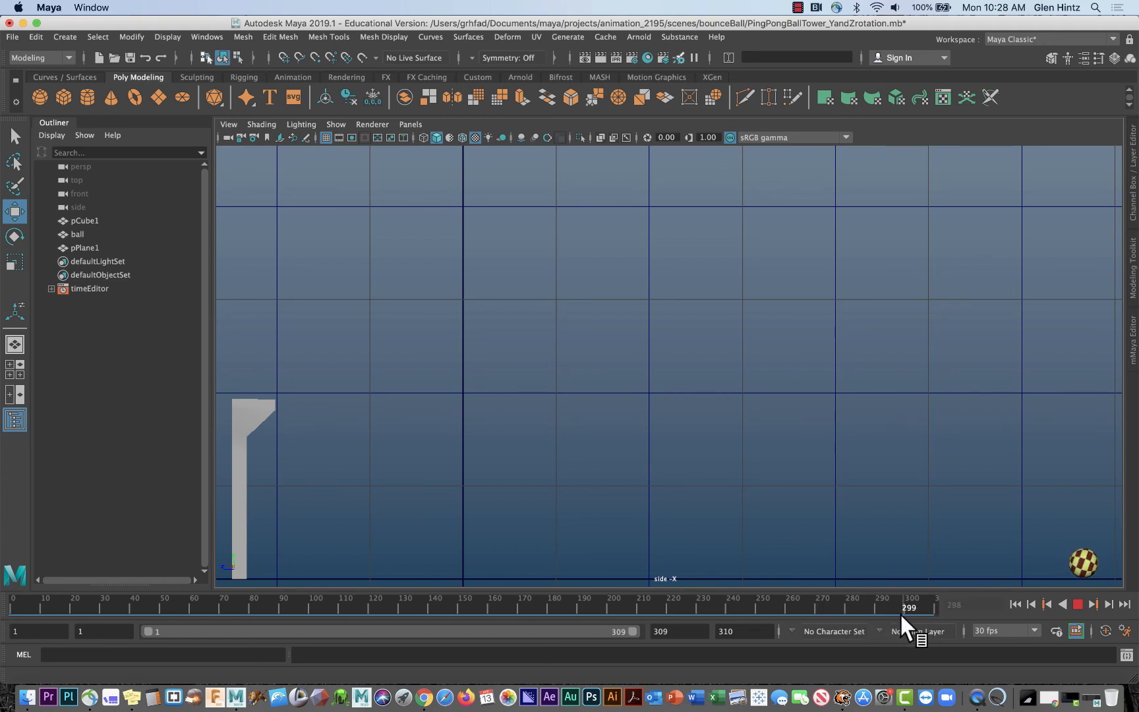
mouse_move(930, 613)
left_mouse_down()
mouse_move(851, 604)
mouse_move(918, 605)
left_mouse_up()
- Select the ball and level the incoming tangent of its last Rotate X key at frame 303
left_click(1082, 564)
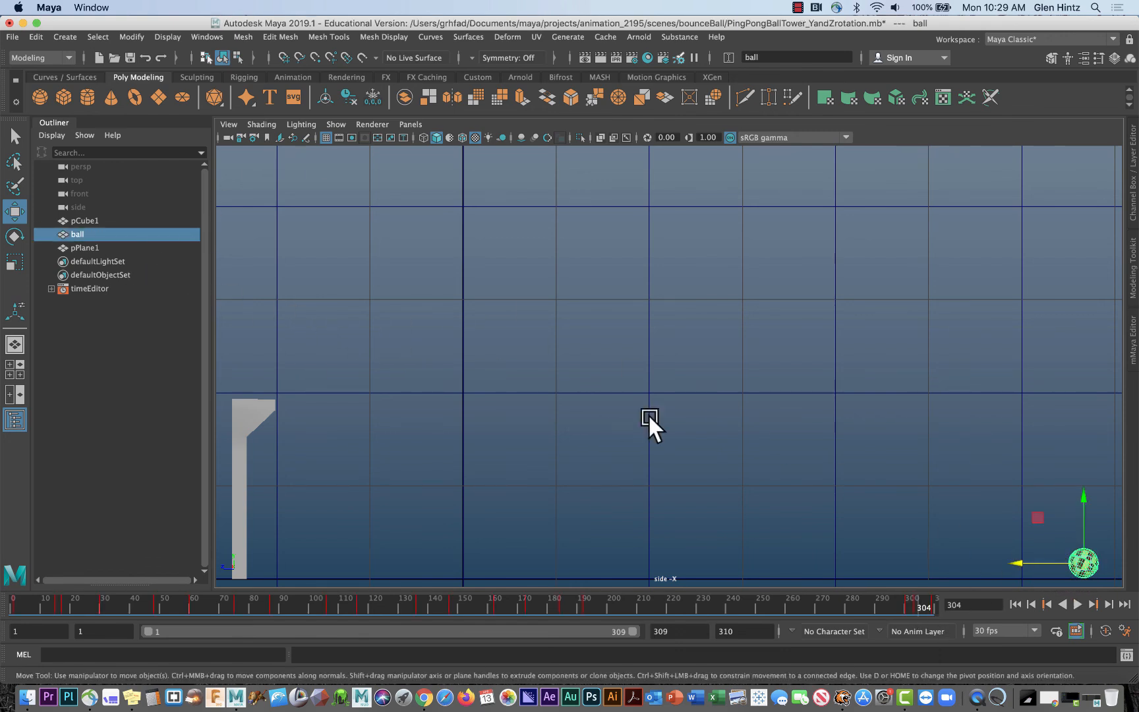
left_click(1091, 702)
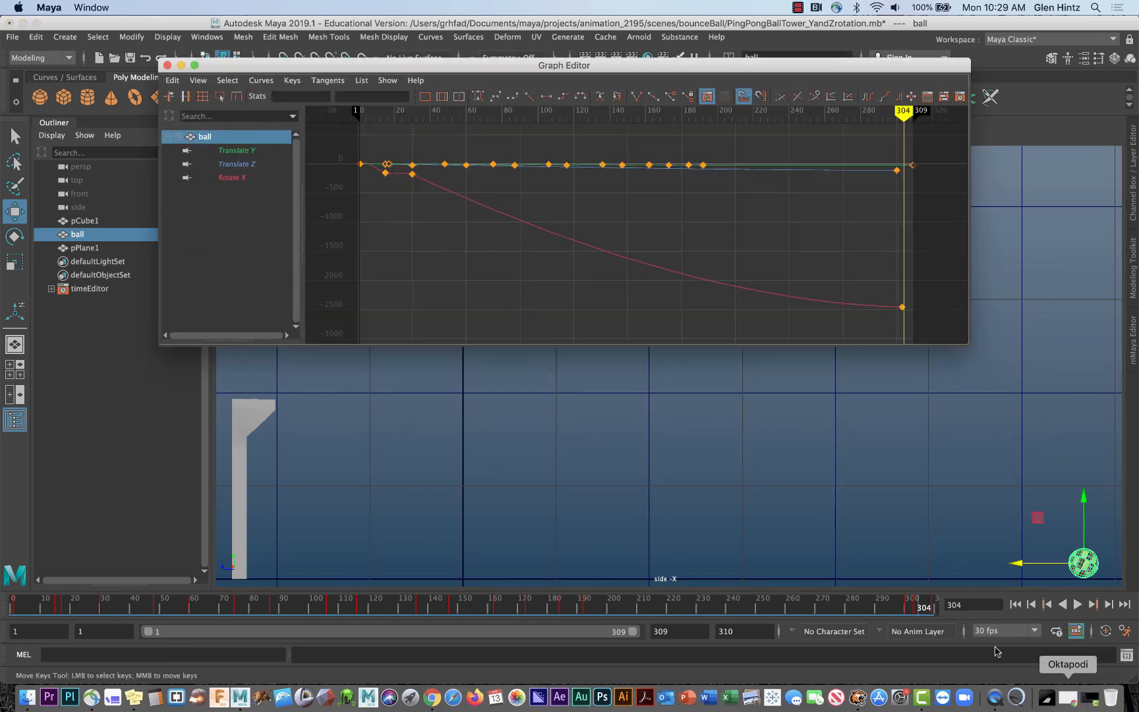
left_click(231, 178)
left_click_drag(907, 304, 909, 323)
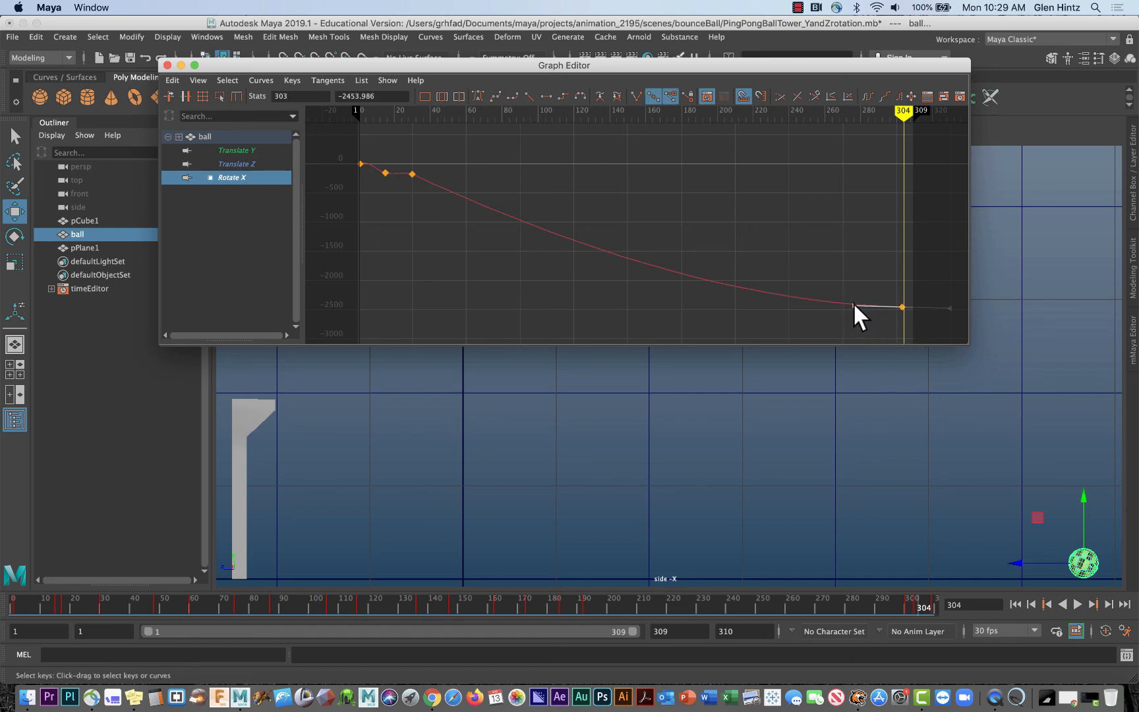
key("w")
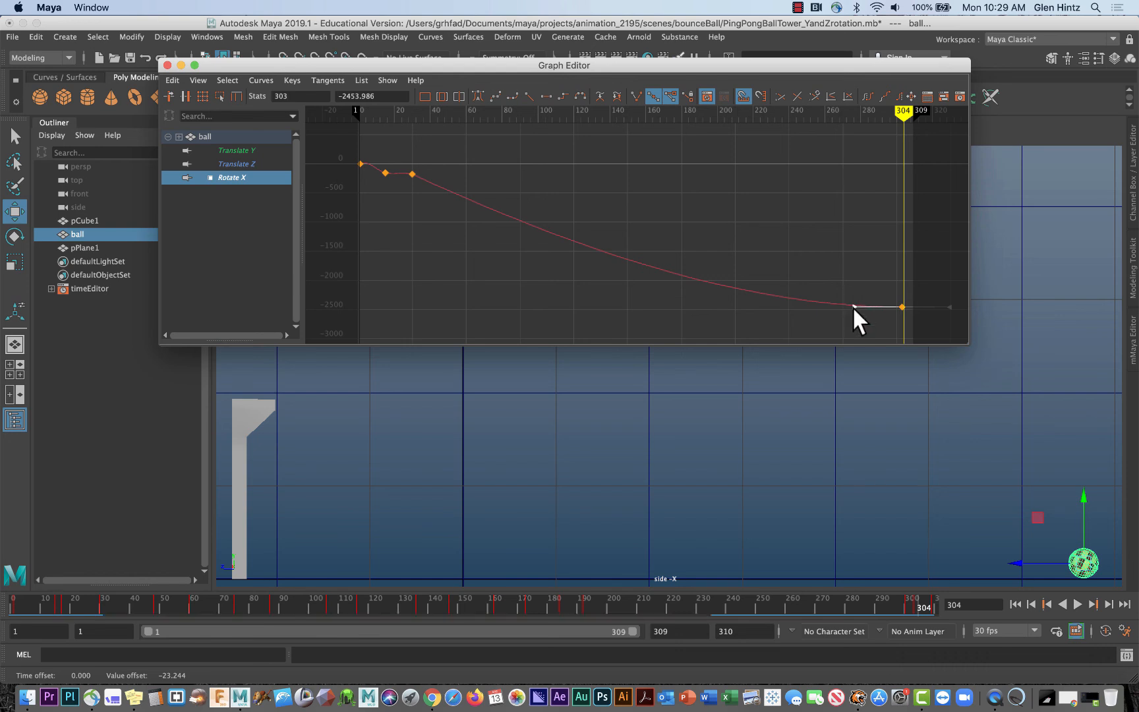
- Deselect the ball, replay the full animation several times, and scrub the opening frames up to frame 30 to examine the ball's spin
left_click(650, 602)
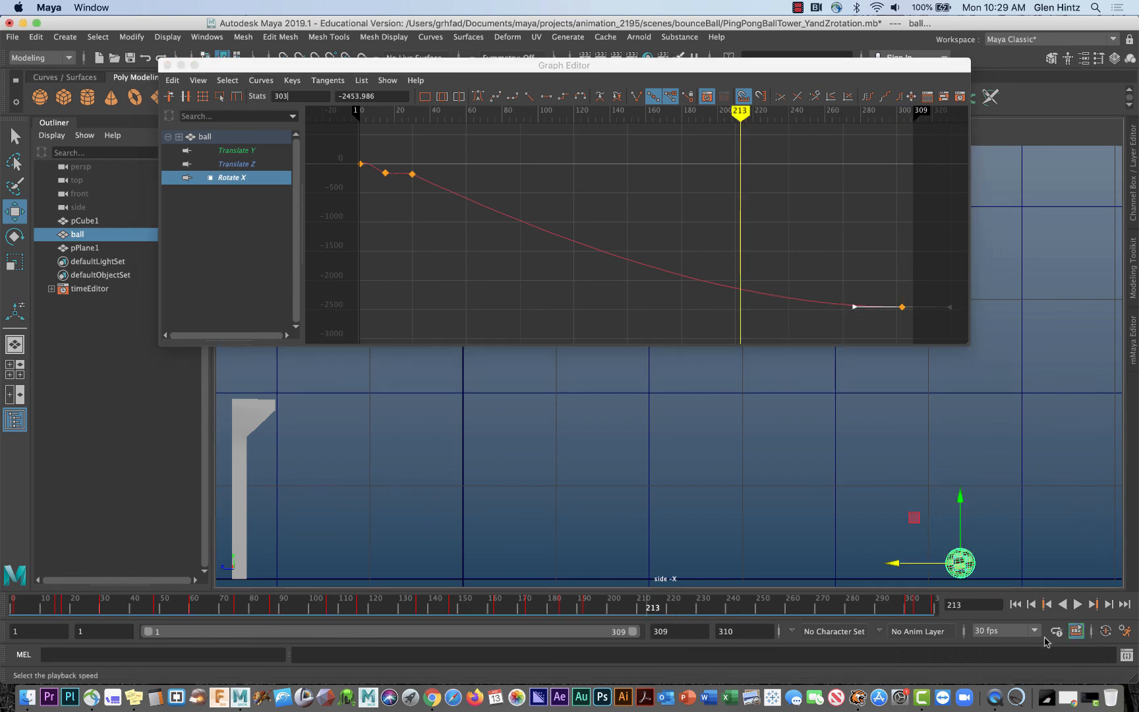
left_click(511, 602)
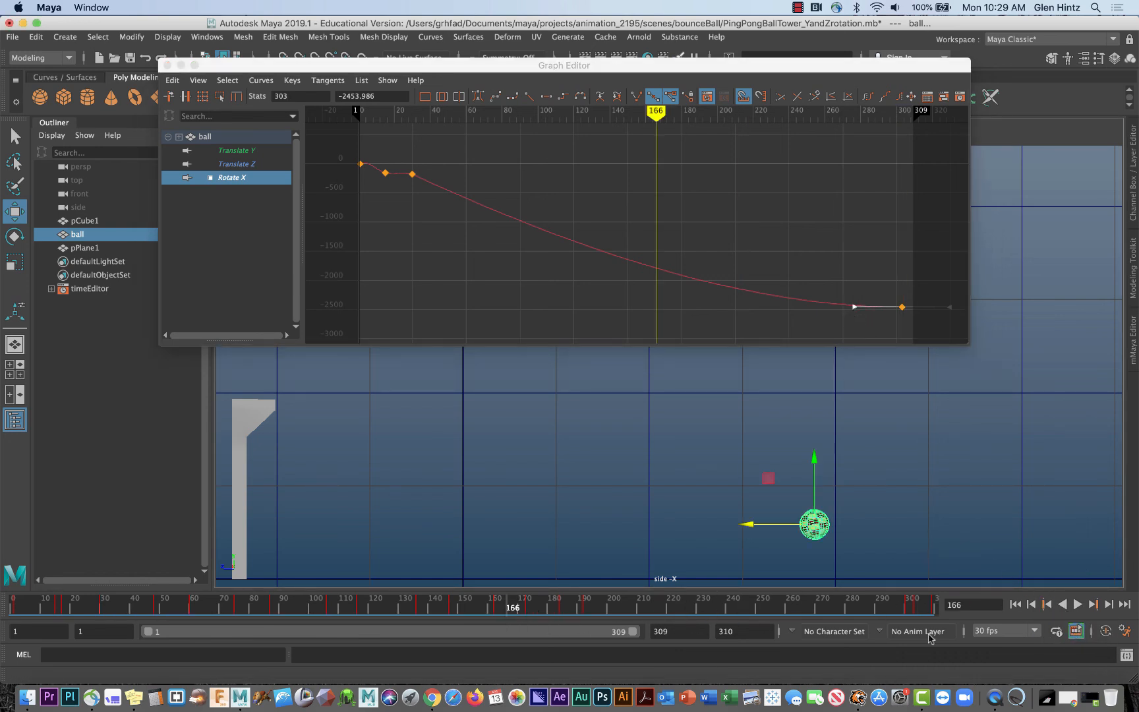
left_click(983, 552)
left_click(1076, 604)
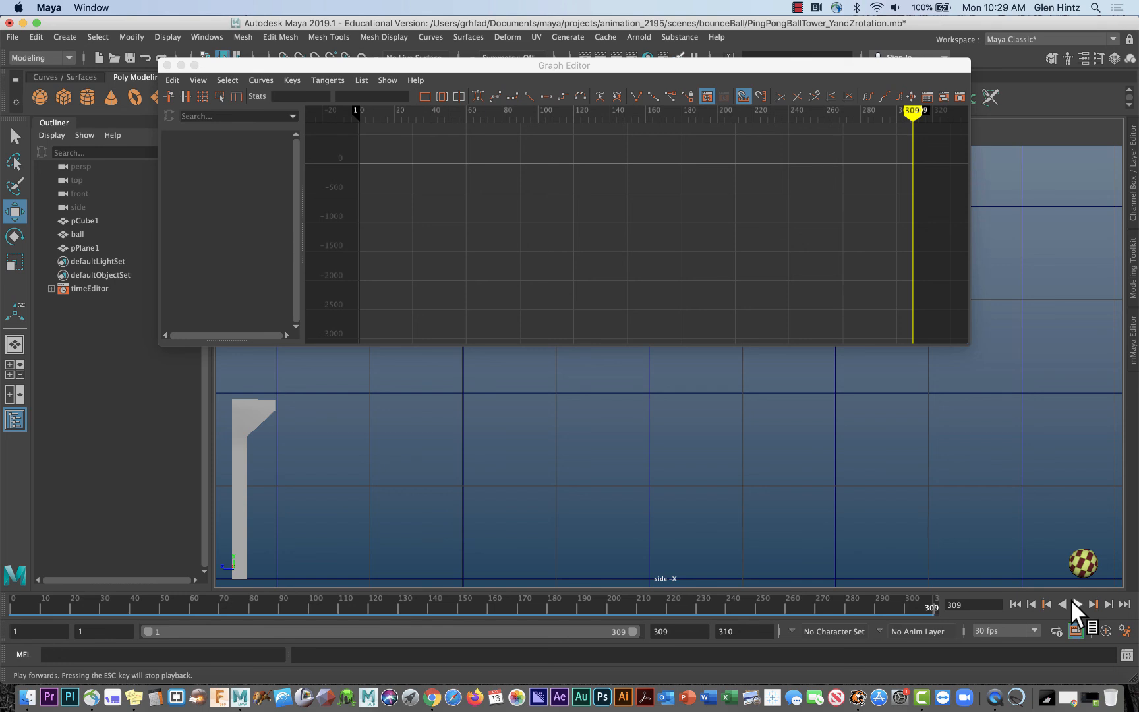
left_click(1077, 605)
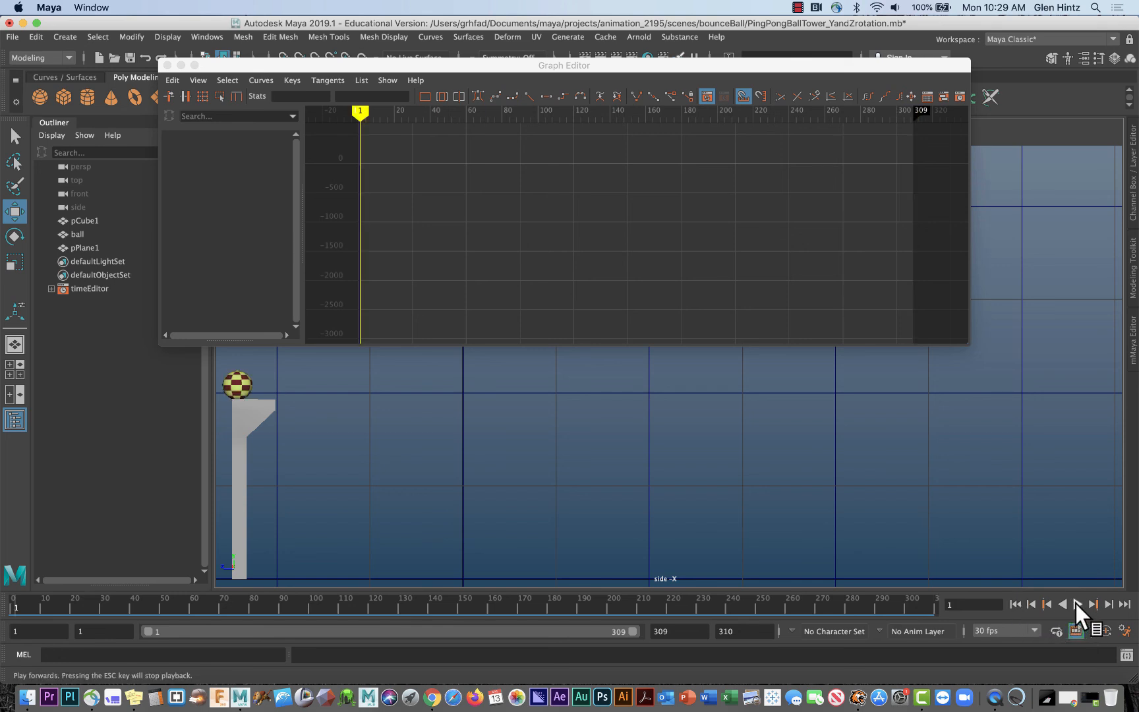
left_click(1077, 604)
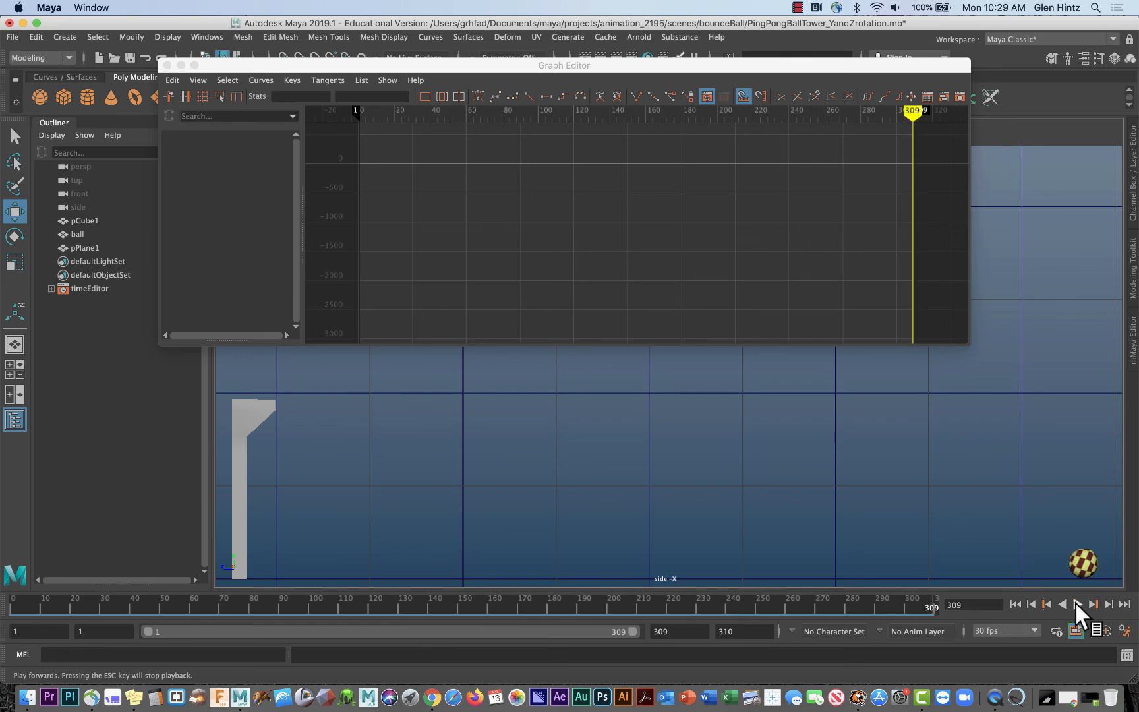
left_click(1017, 605)
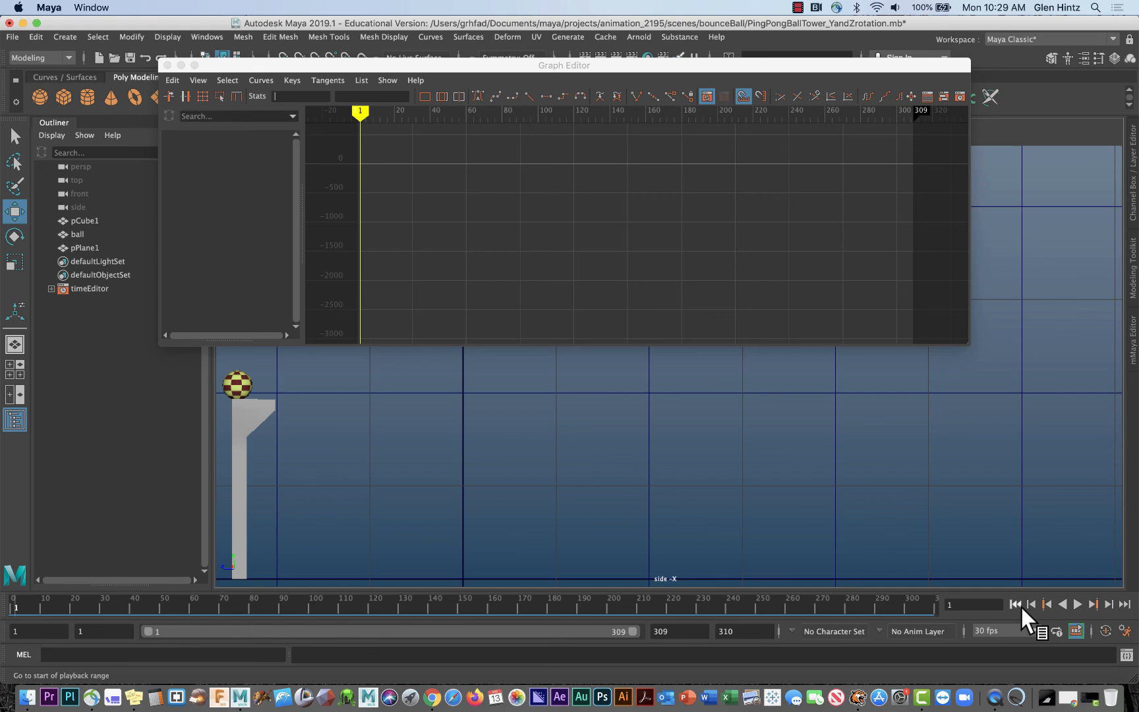
left_click(1078, 603)
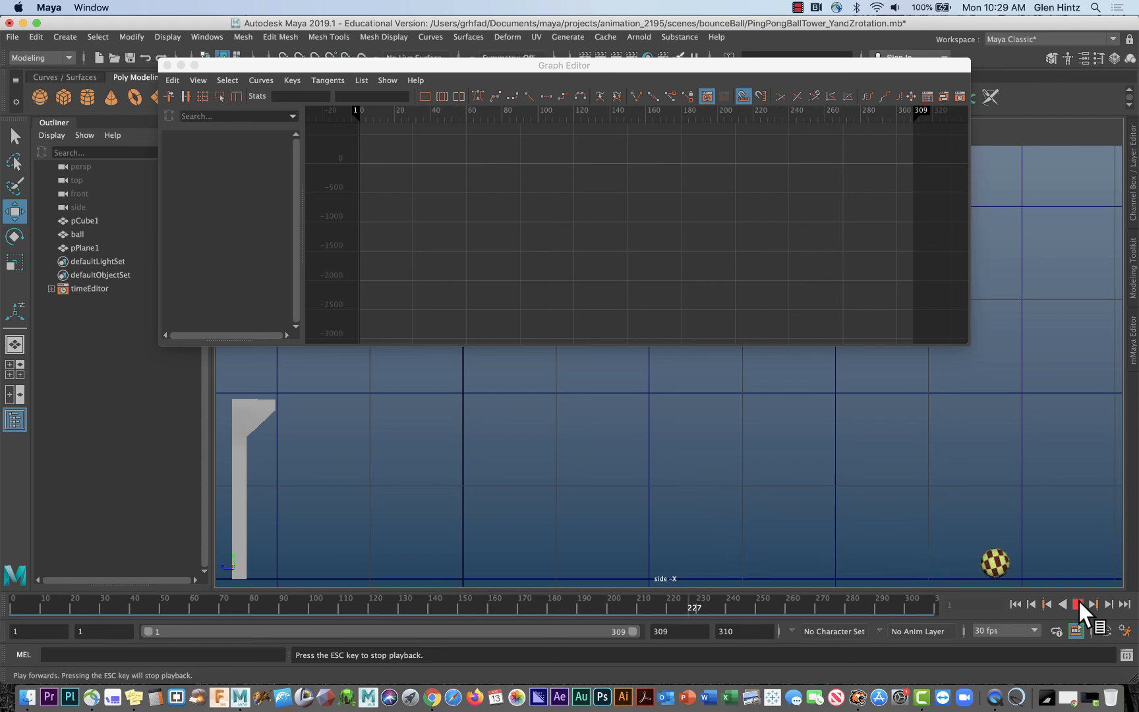
left_click(1017, 604)
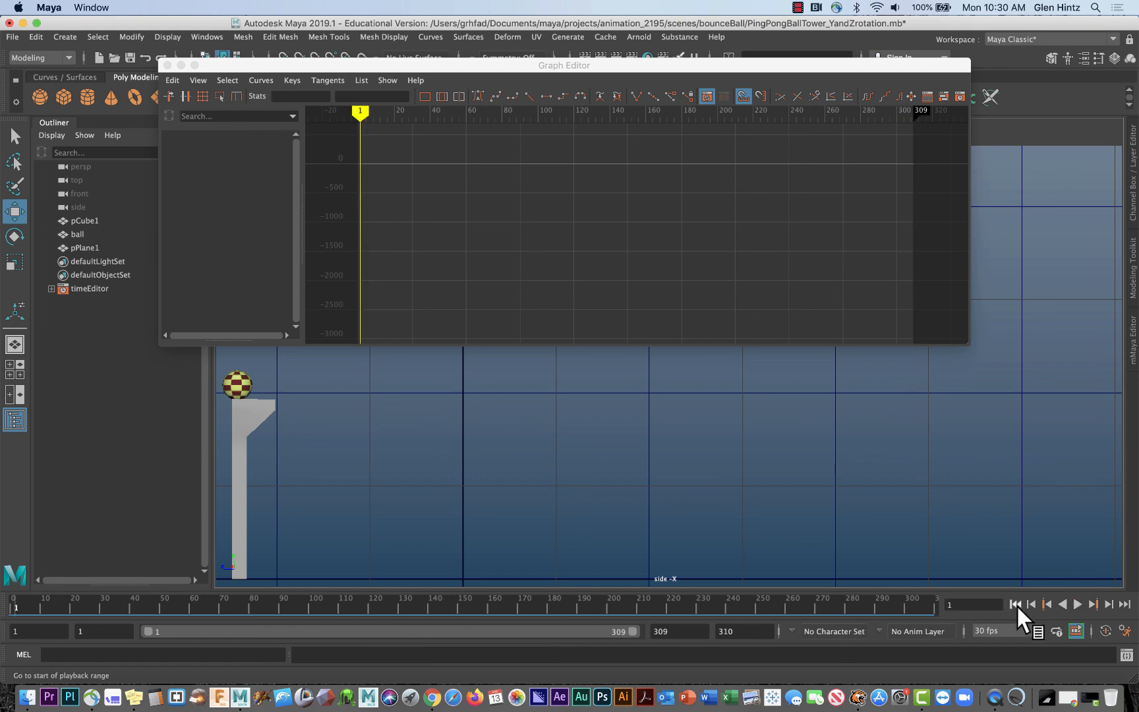
key("alt+v")
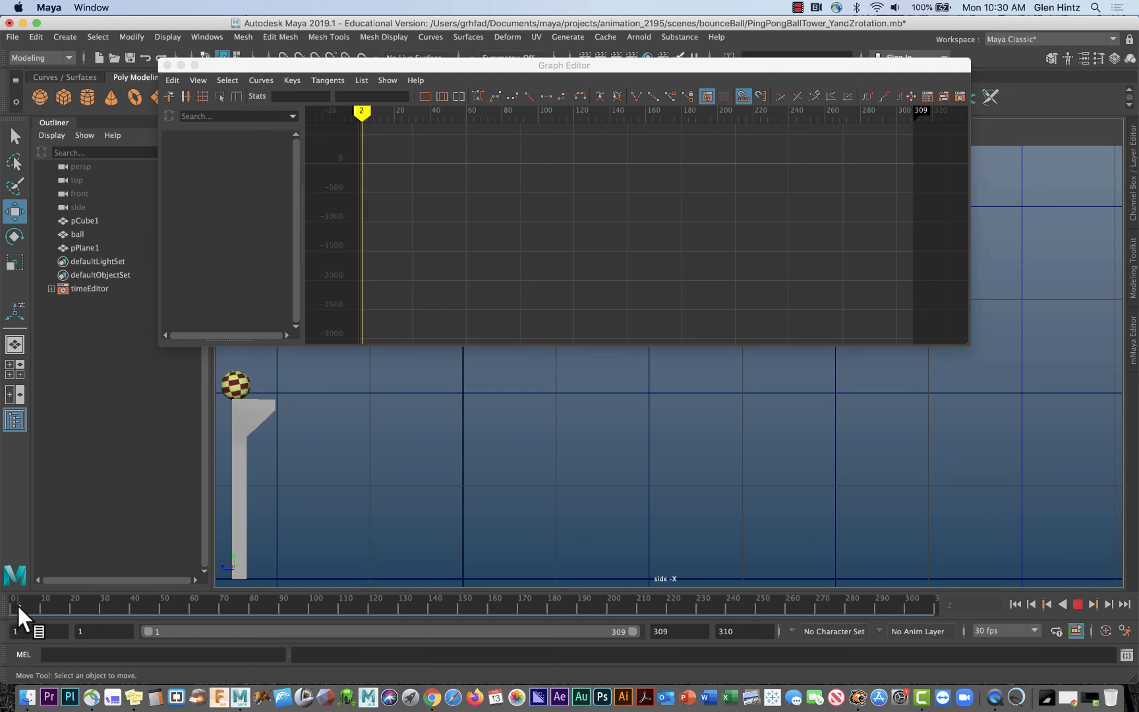
mouse_move(38, 605)
left_mouse_down()
mouse_move(147, 626)
mouse_move(88, 621)
mouse_move(99, 622)
left_mouse_up()
- Isolate the ball's Rotate X curve and scrub through its first 30 frames to examine the spin during the first fall
left_click(322, 562)
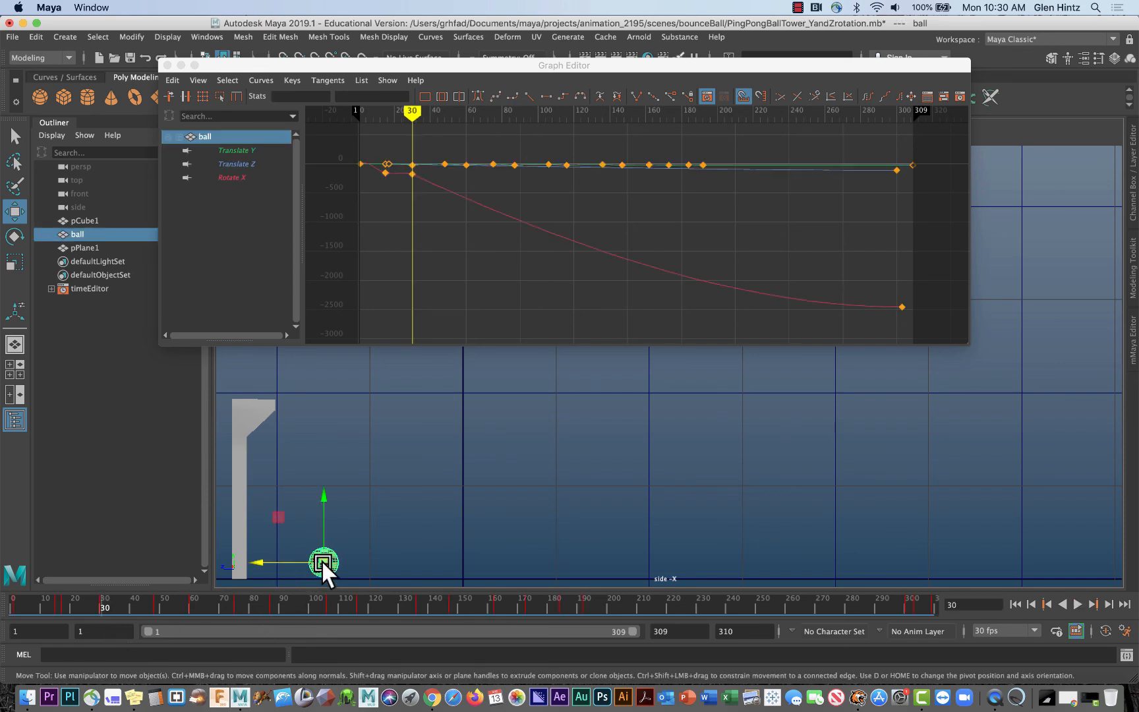
left_click(223, 177)
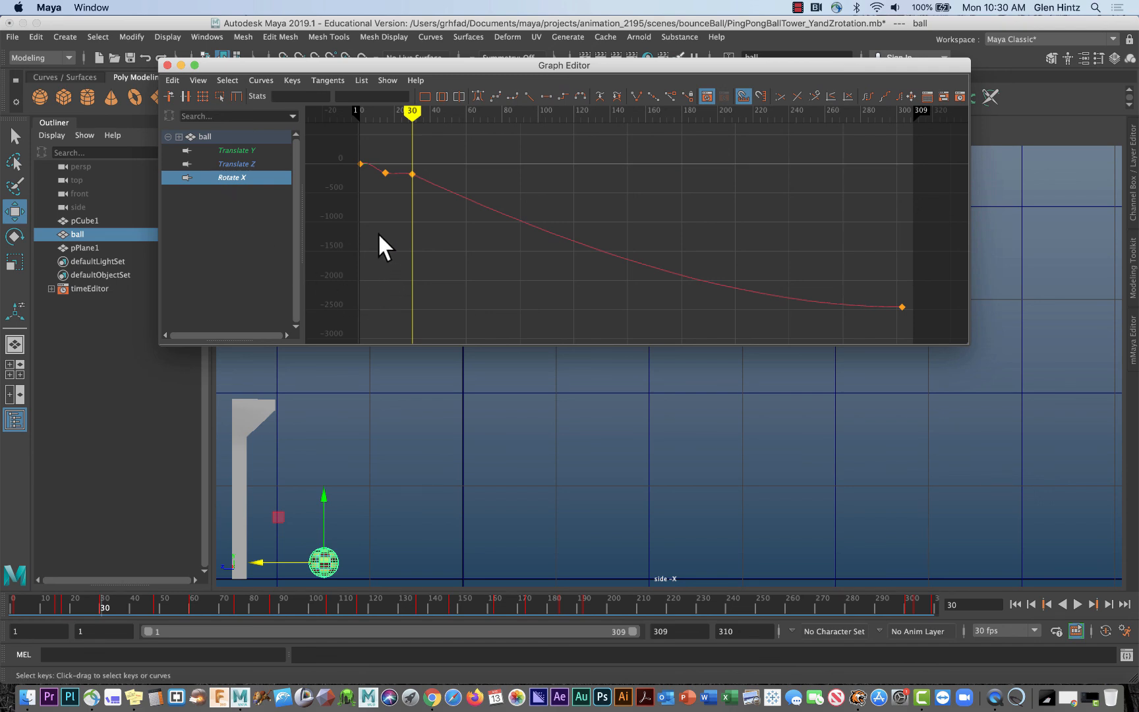
middle_click_drag(378, 234, 454, 250, "alt")
right_click_drag(454, 250, 470, 255, "alt")
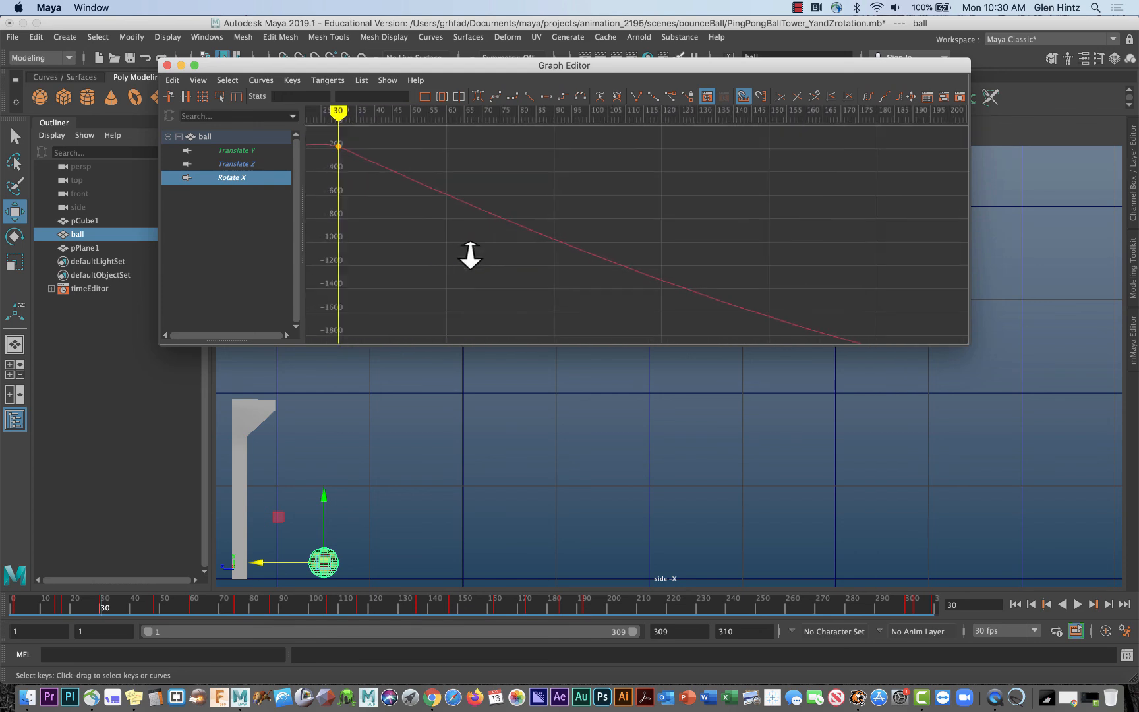
middle_click_drag(471, 255, 544, 288, "alt")
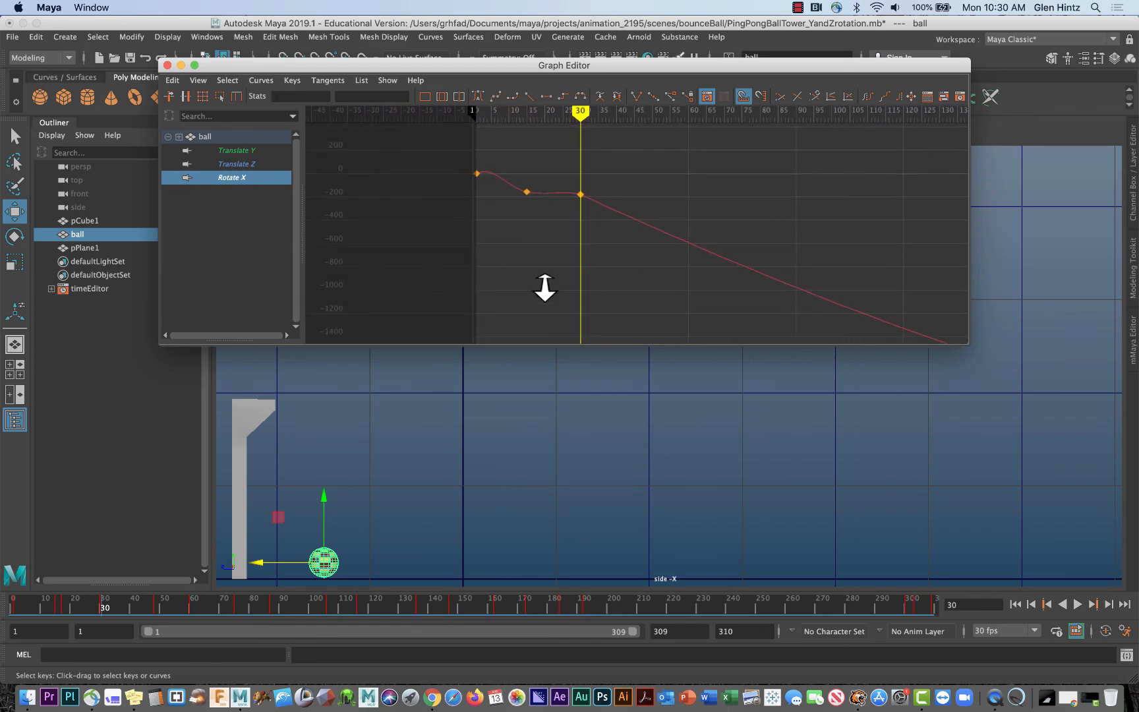
right_click_drag(545, 288, 567, 276, "alt")
middle_click_drag(568, 276, 654, 330, "alt")
middle_click_drag(467, 224, 555, 264, "alt")
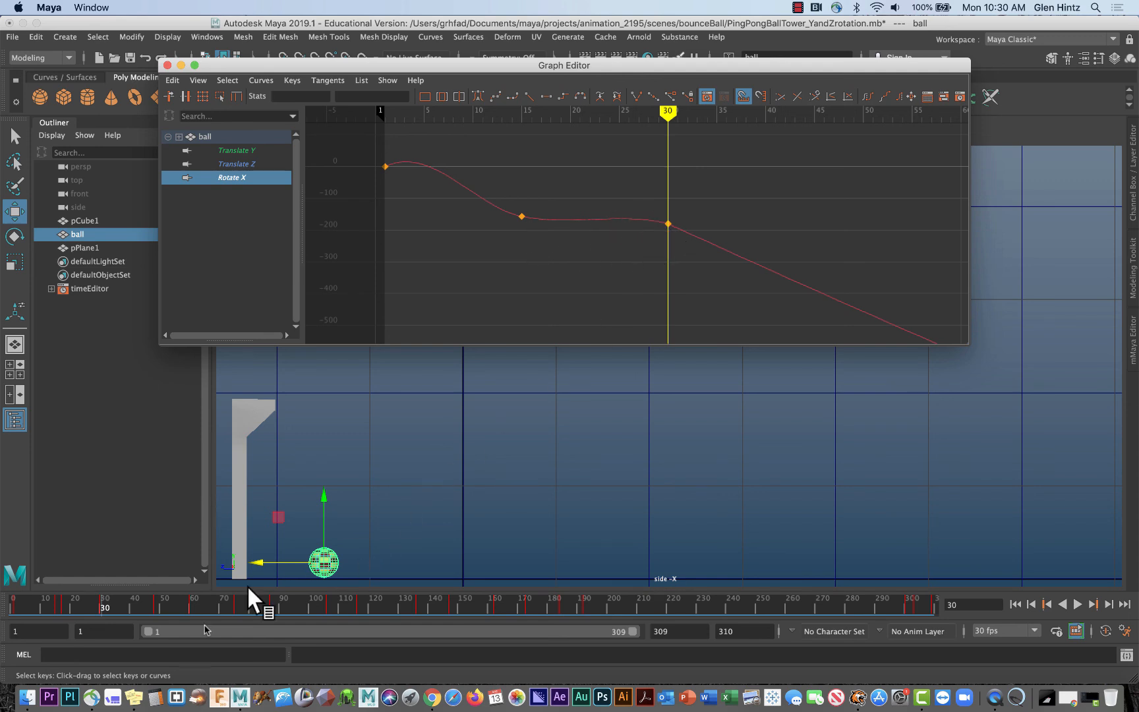
left_click(99, 603)
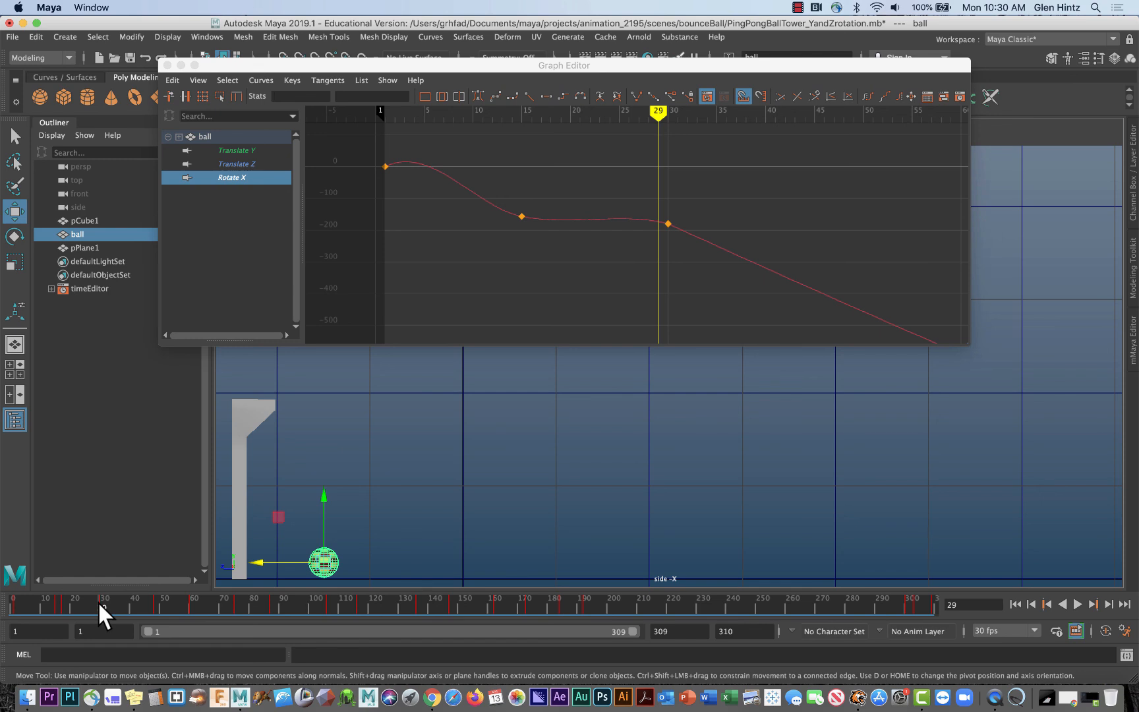
left_click_drag(98, 602, 41, 600)
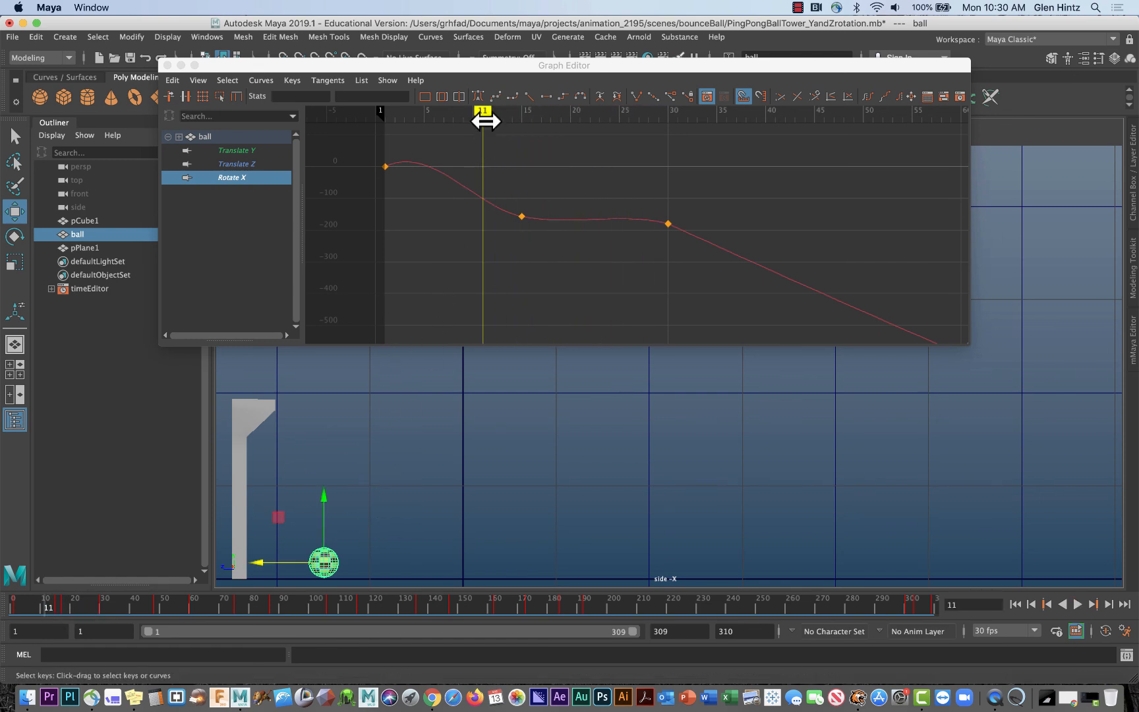
mouse_move(486, 117)
left_mouse_down()
mouse_move(453, 117)
mouse_move(590, 127)
left_mouse_up()
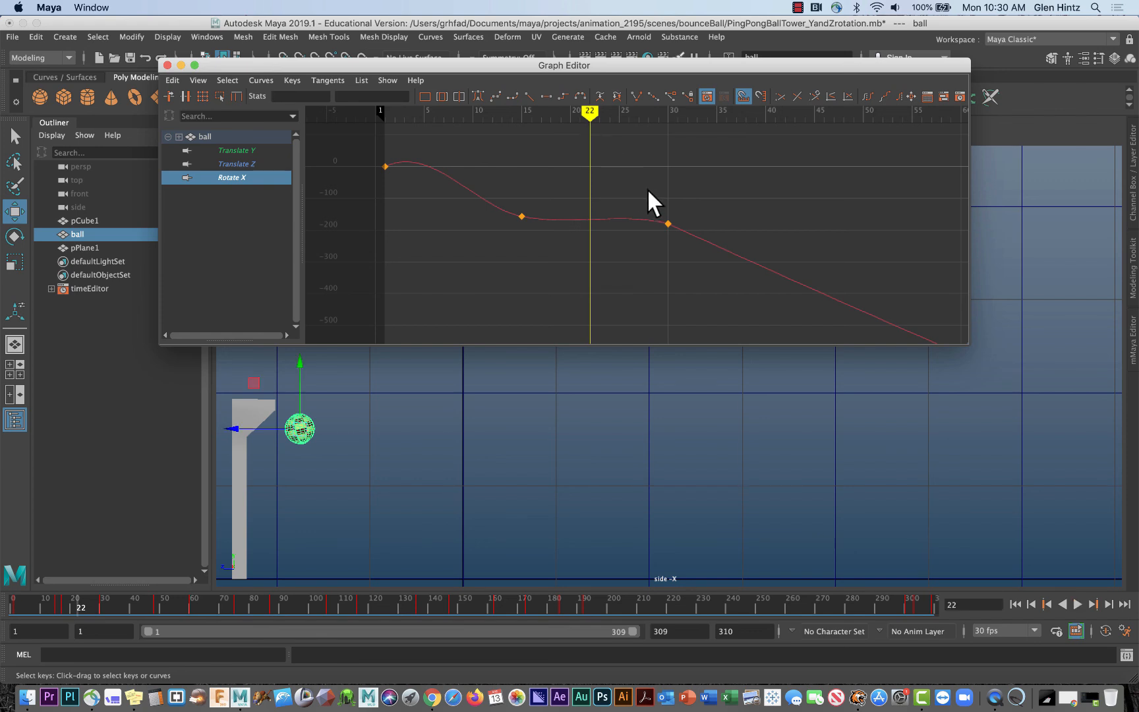
- Move the Rotate X key at frame 30 to frame 29 at -376.549, and scrub past it to check the spin
left_click_drag(651, 194, 677, 227)
middle_click_drag(667, 224, 657, 285)
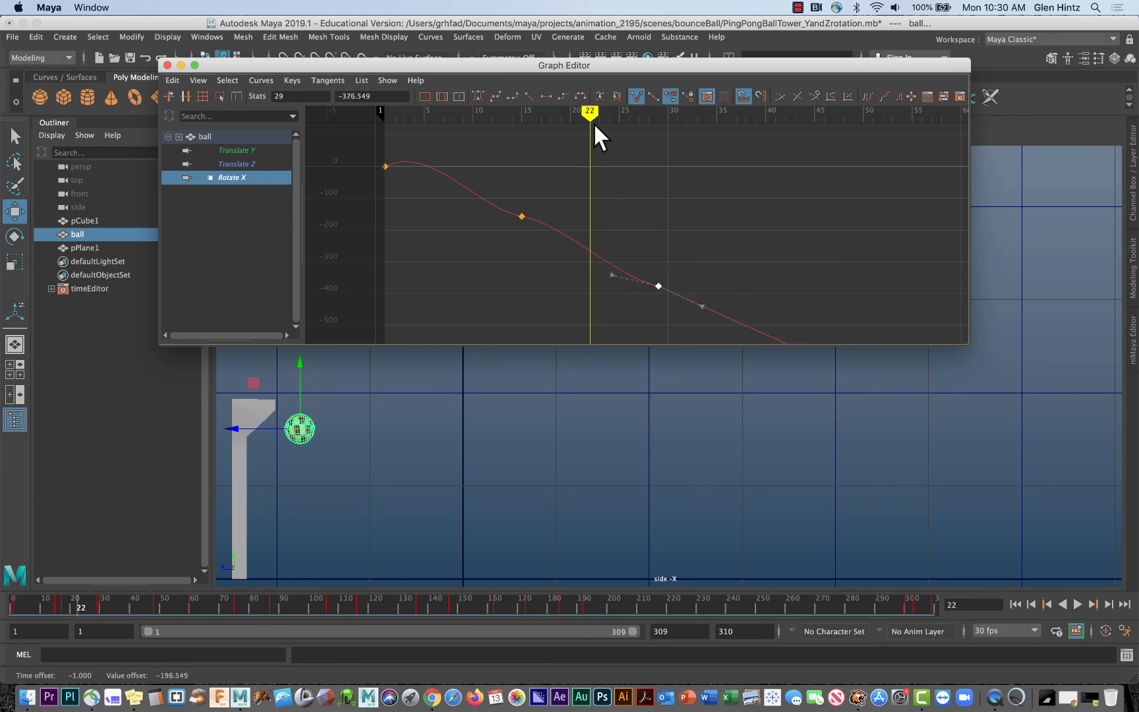
mouse_move(587, 113)
left_mouse_down()
mouse_move(550, 112)
mouse_move(607, 136)
mouse_move(759, 242)
left_mouse_up()
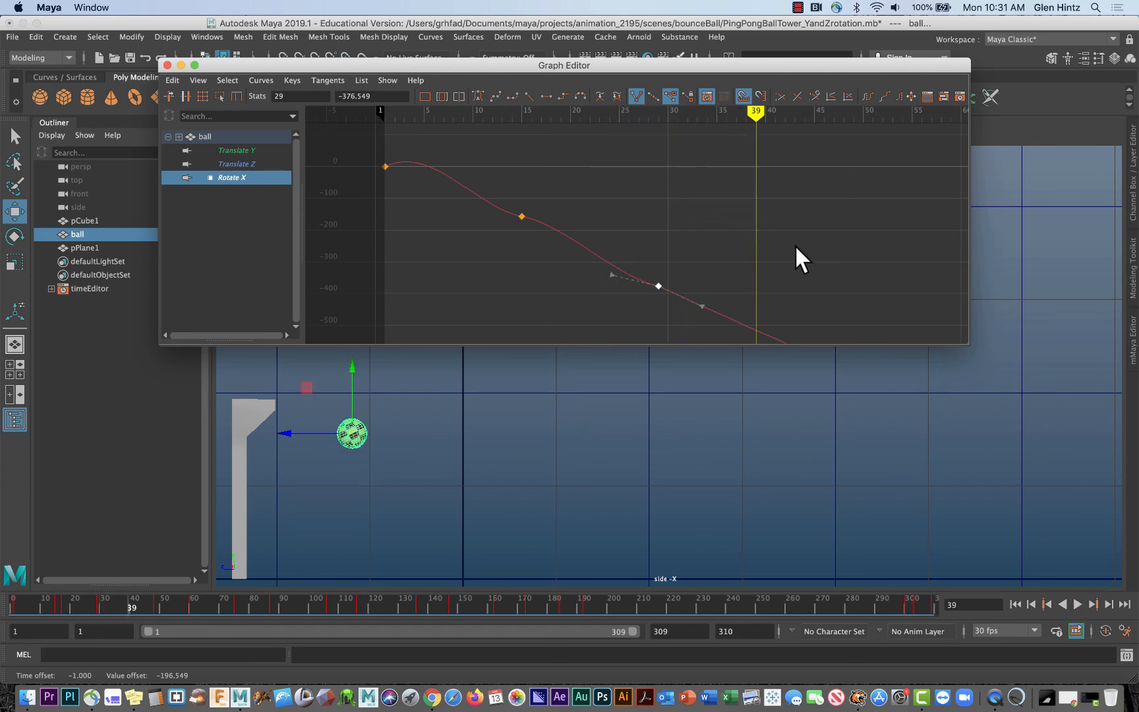
- Raise the incoming tangent of the Rotate X key at frame 29 so it lines up with the descending curve
right_click_drag(796, 248, 746, 238, "alt")
middle_click_drag(745, 237, 660, 212, "alt")
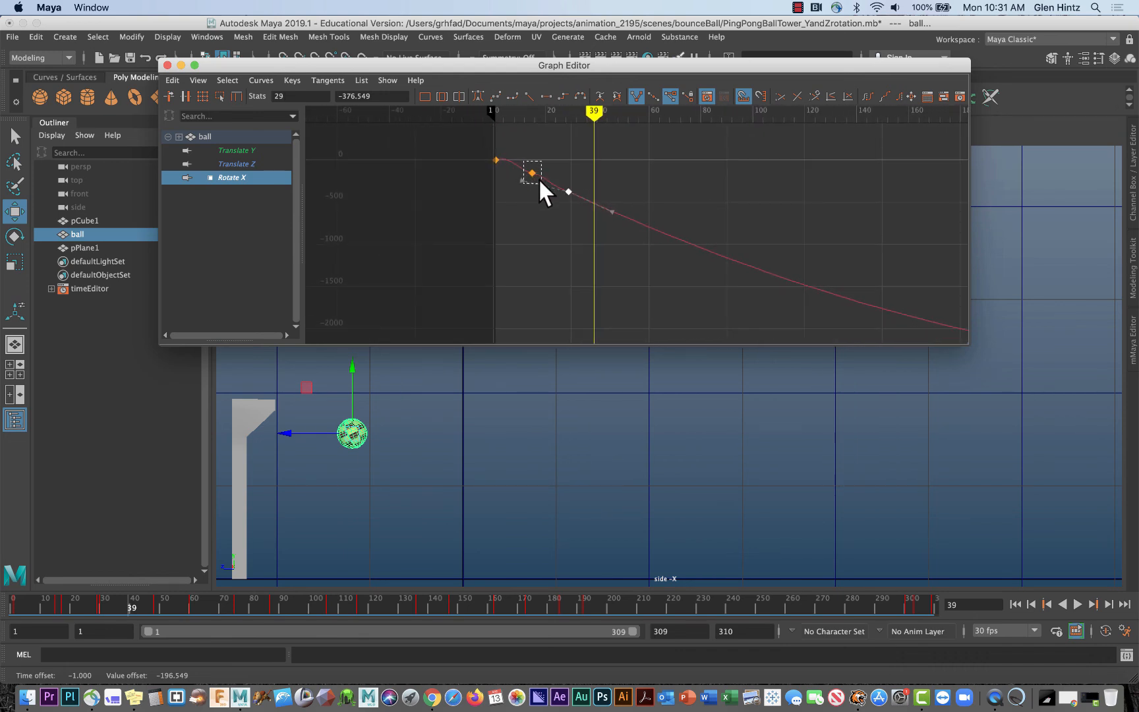
left_click_drag(582, 183, 582, 185)
middle_click_drag(581, 184, 574, 200)
middle_click_drag(522, 183, 522, 180)
middle_click_drag(567, 190, 569, 193)
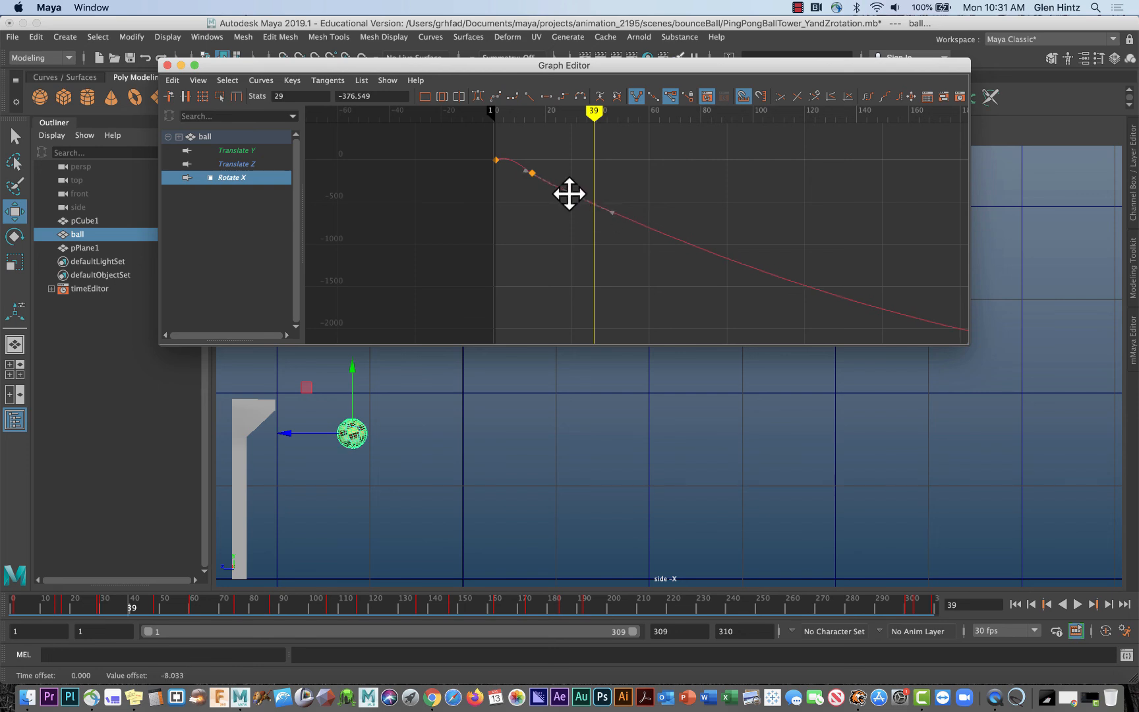
middle_click_drag(714, 284, 636, 260, "alt")
- Deselect the ball and replay the animation from frame 1 to examine the revised rotation
left_click(760, 505)
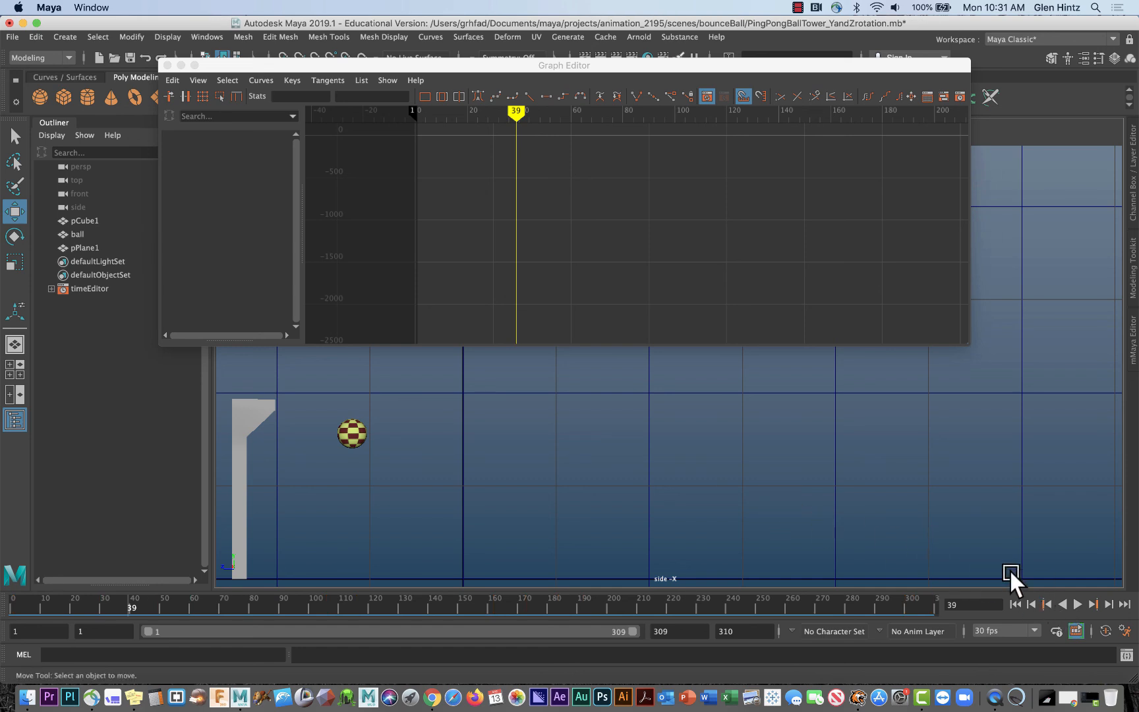
left_click(1015, 604)
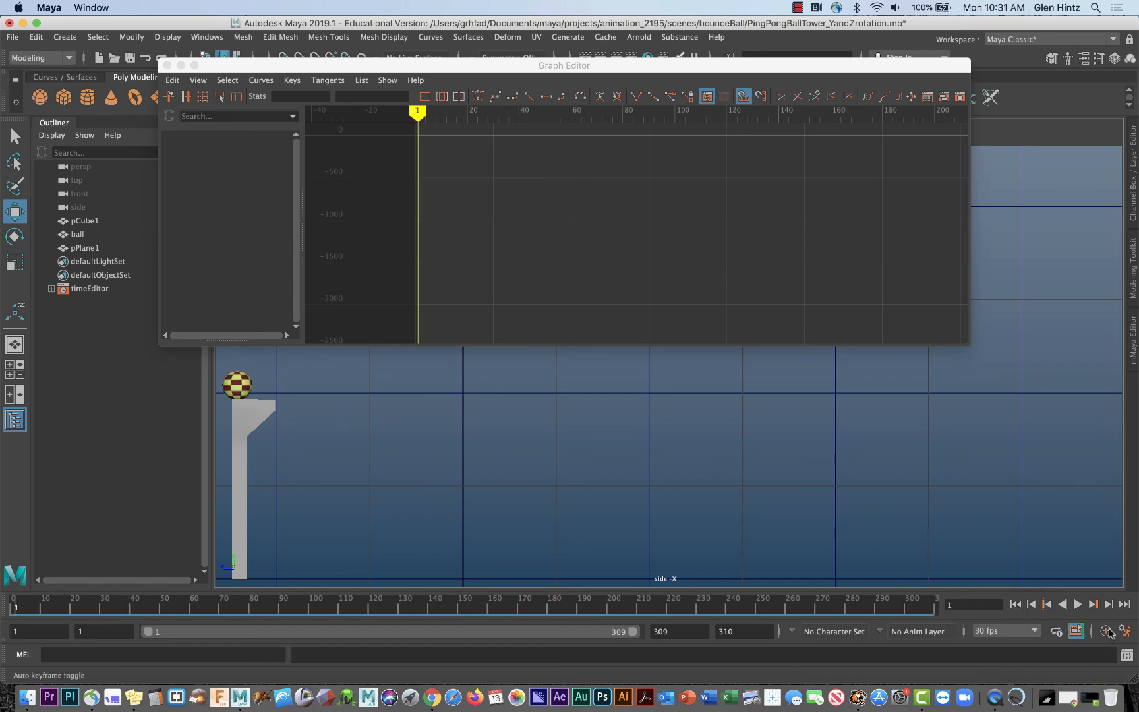
left_click(1078, 605)
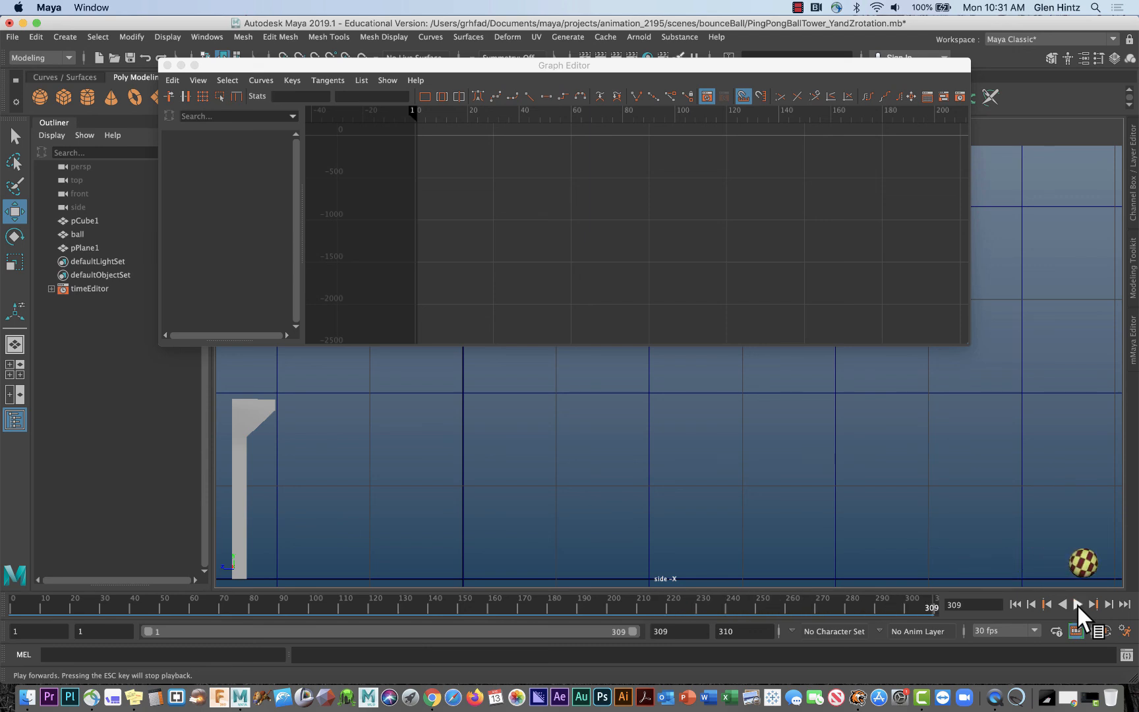
left_click(1078, 605)
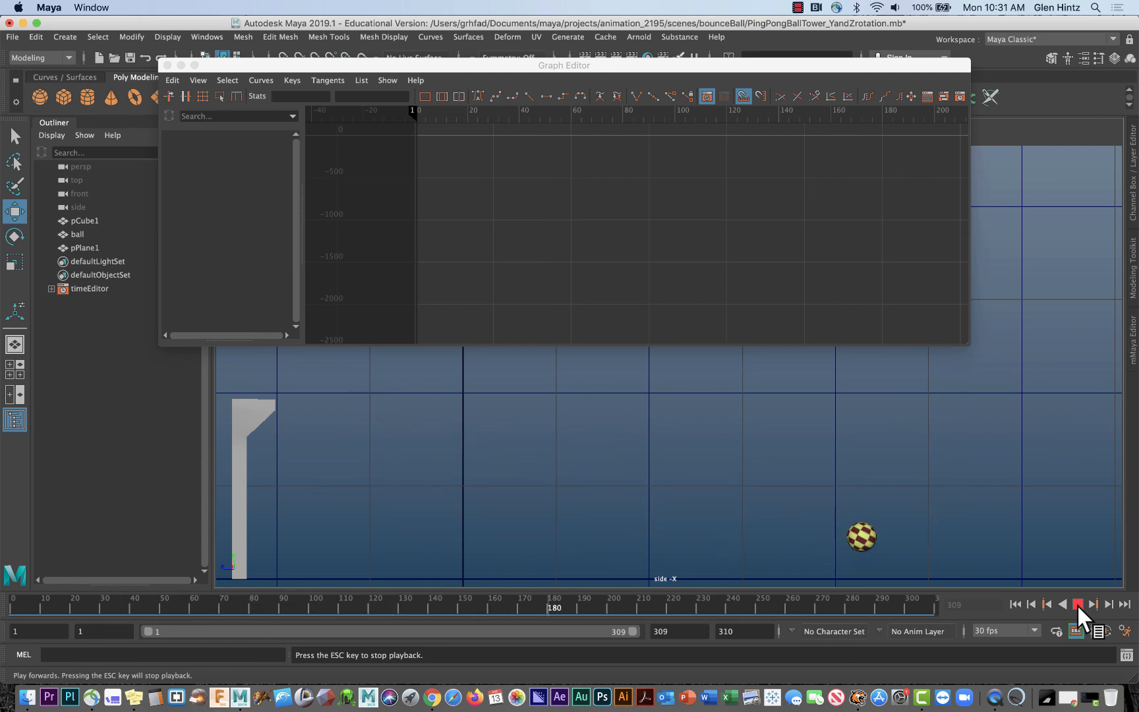
left_click(1078, 604)
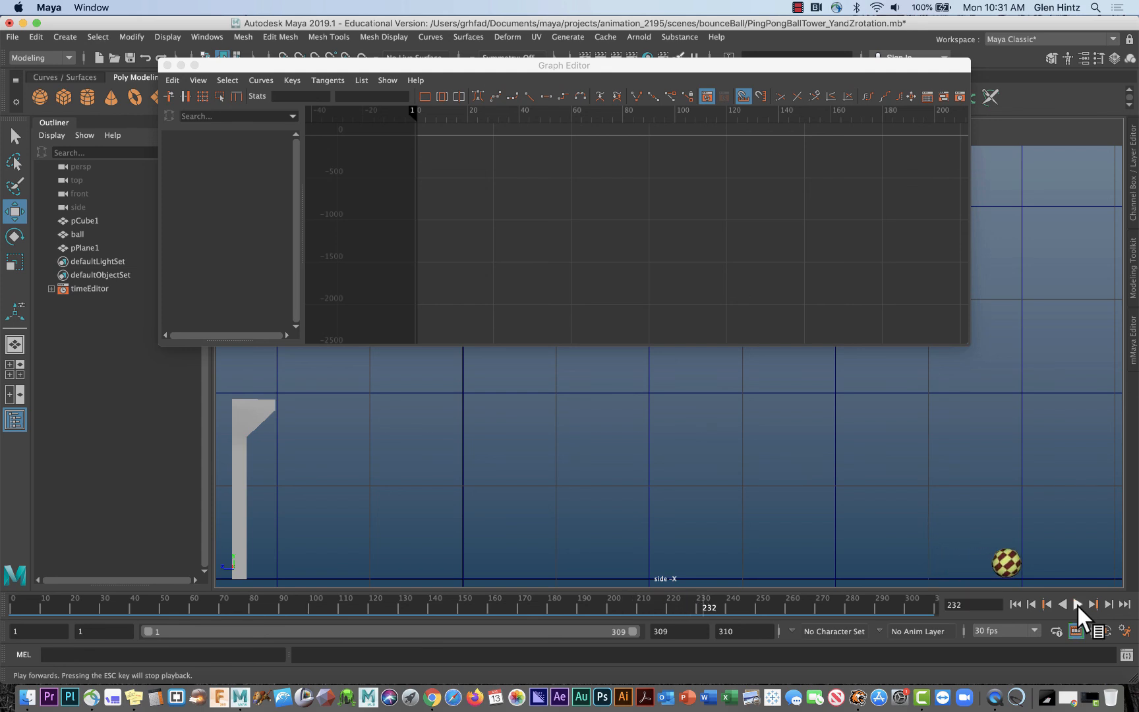